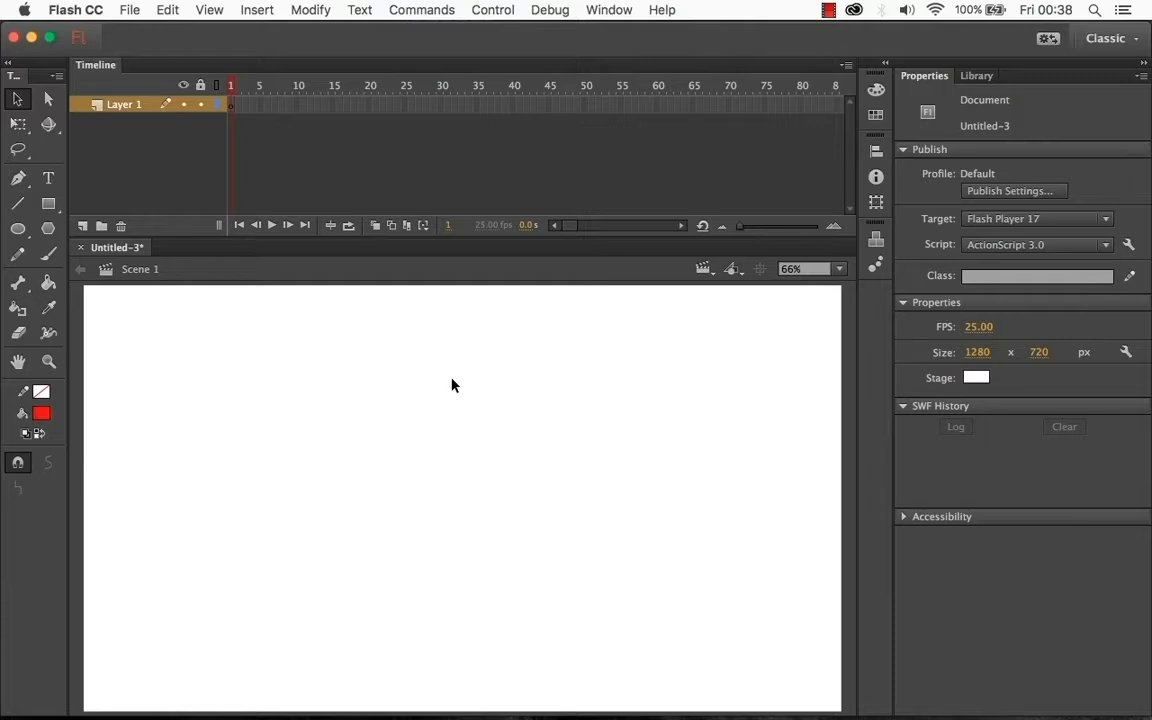
Draw a red circle with no stroke on the left part of the stage in frame 1 using the Oval tool
{"action": "left_click", "coordinate": [52, 207]}
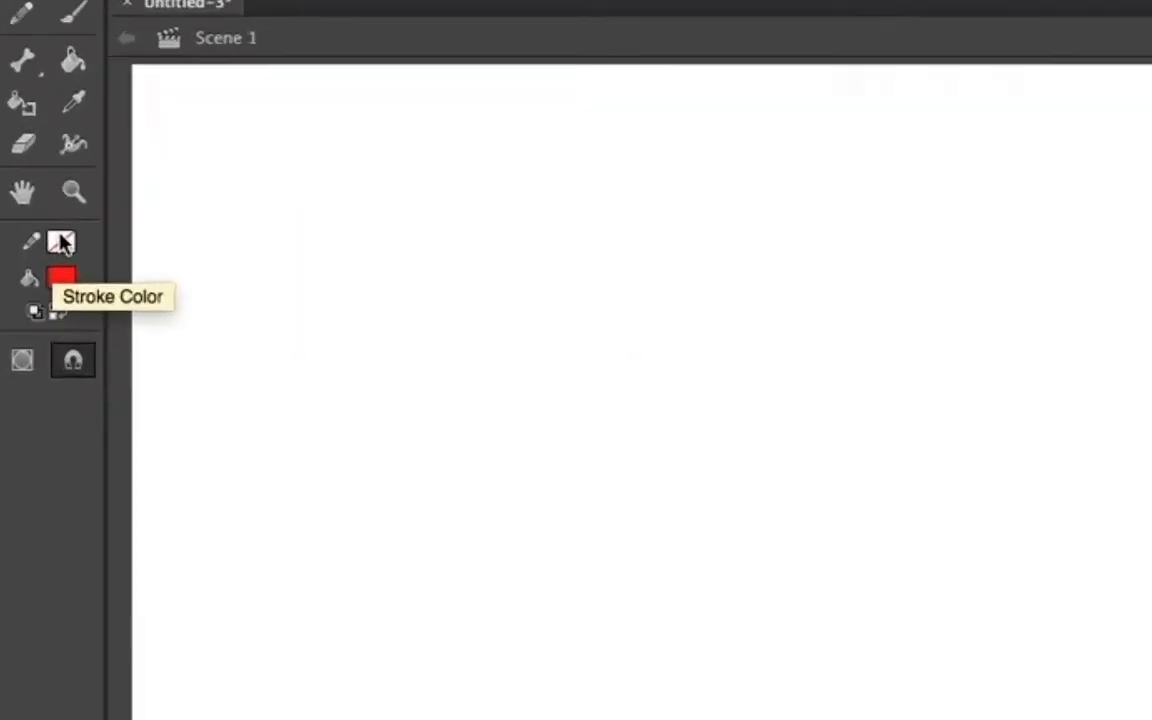
{"action": "left_click", "coordinate": [41, 392]}
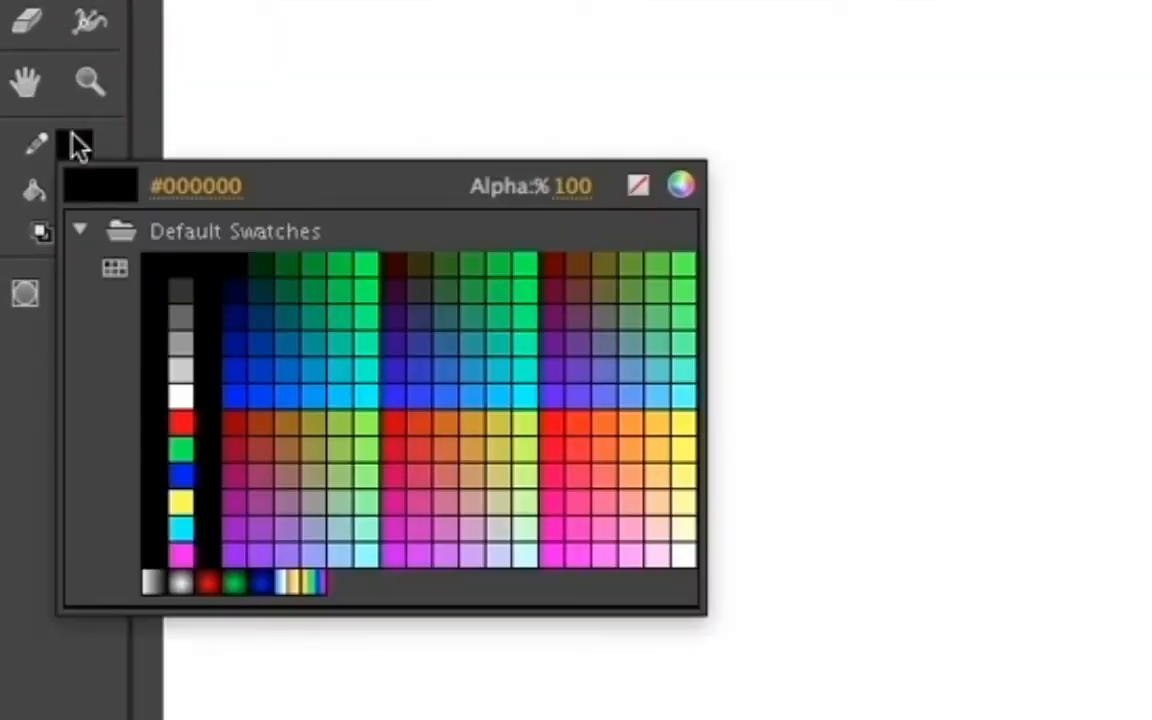
{"action": "left_click", "coordinate": [638, 190]}
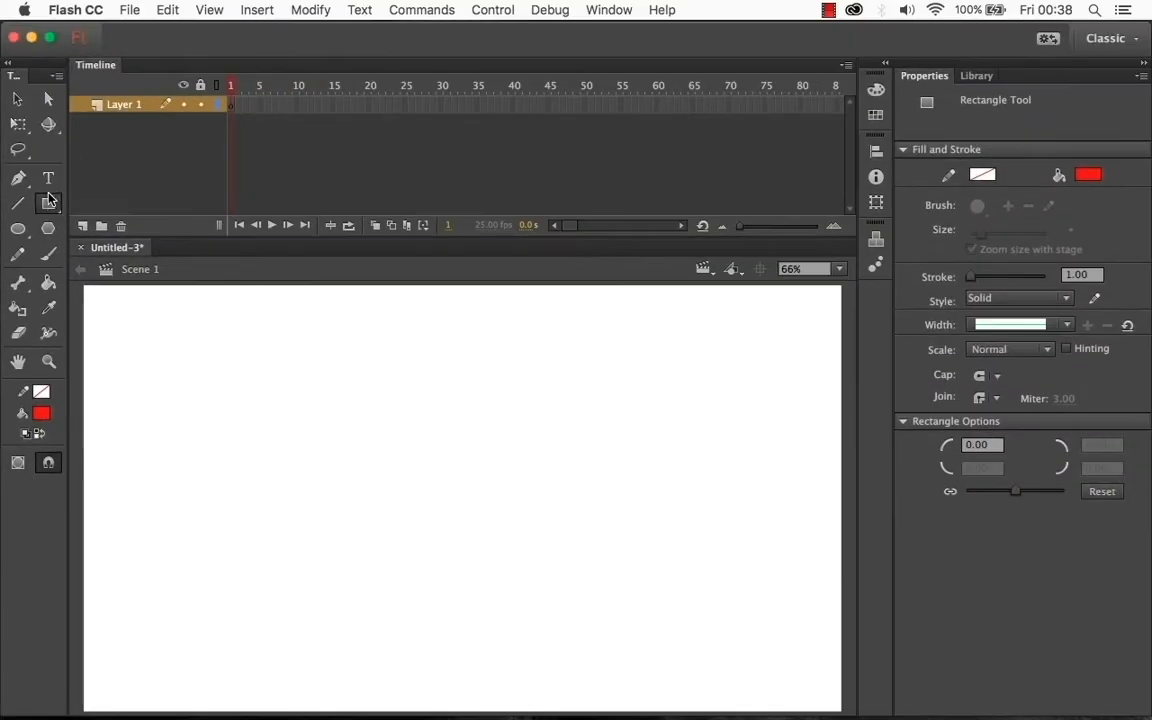
{"action": "left_click", "coordinate": [49, 203]}
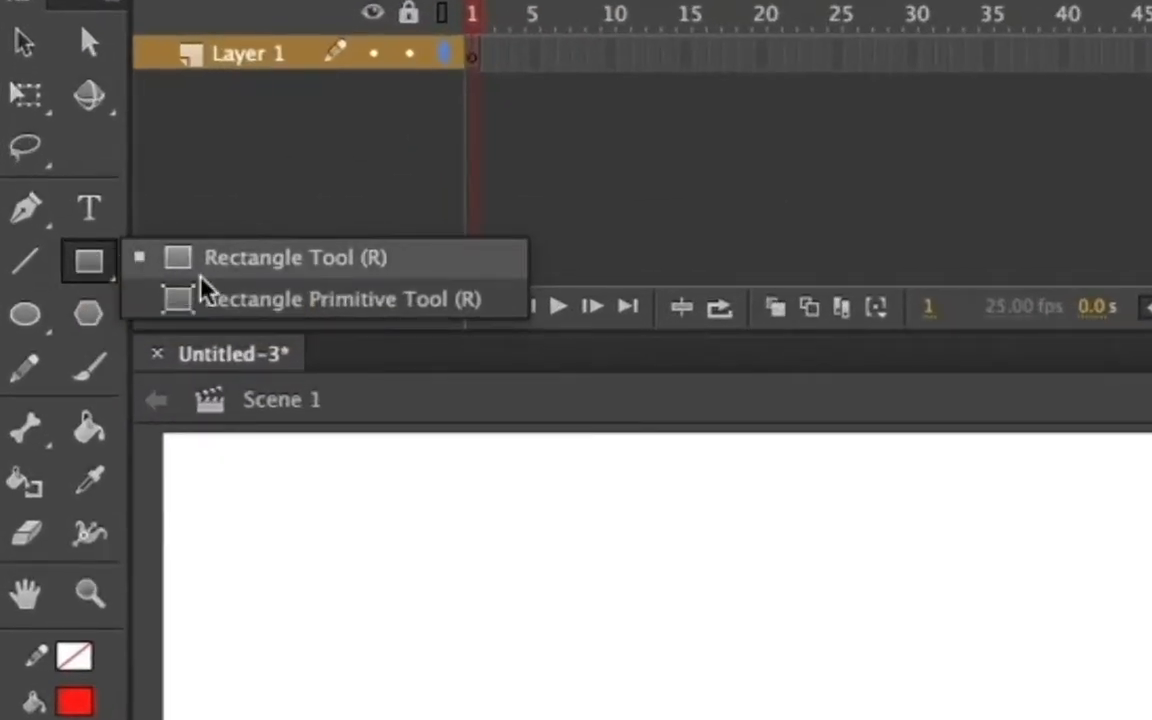
{"action": "left_click", "coordinate": [28, 318]}
{"action": "left_click", "coordinate": [137, 322]}
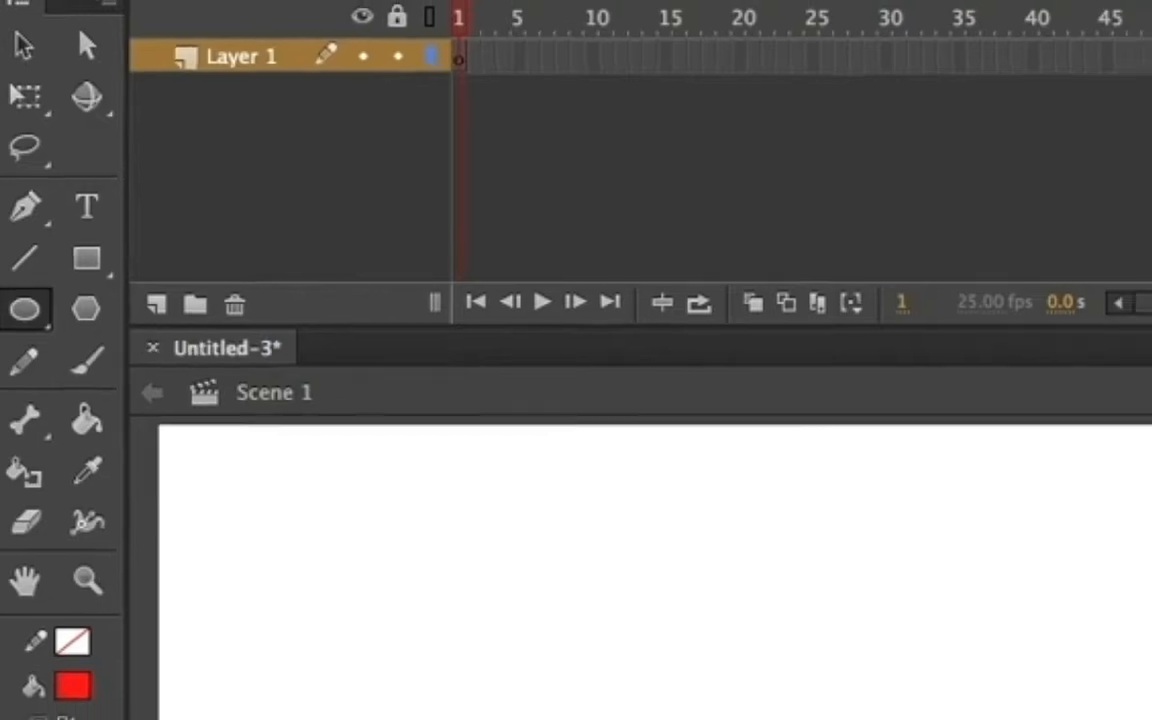
{"action": "left_click_drag", "start_coordinate": [130, 474], "coordinate": [249, 594]}
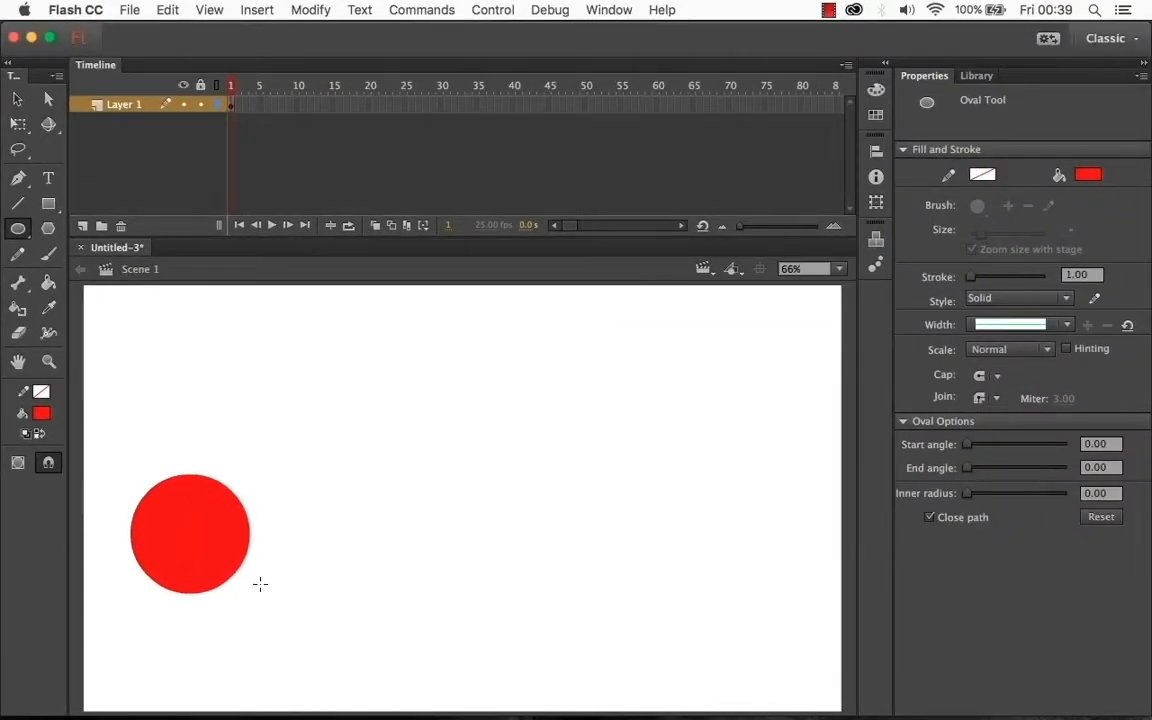
Insert a blank keyframe at frame 25 and draw a red rectangle without stroke on the right part of the stage
{"action": "left_click", "coordinate": [402, 105]}
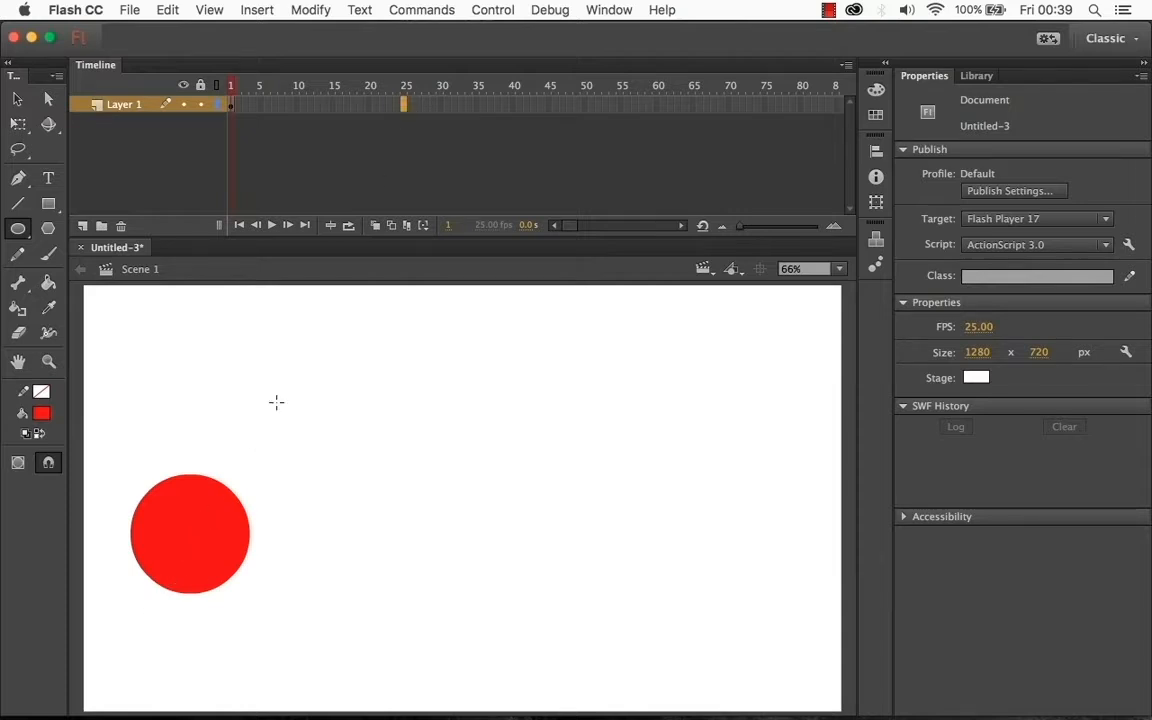
{"action": "right_click", "coordinate": [405, 108]}
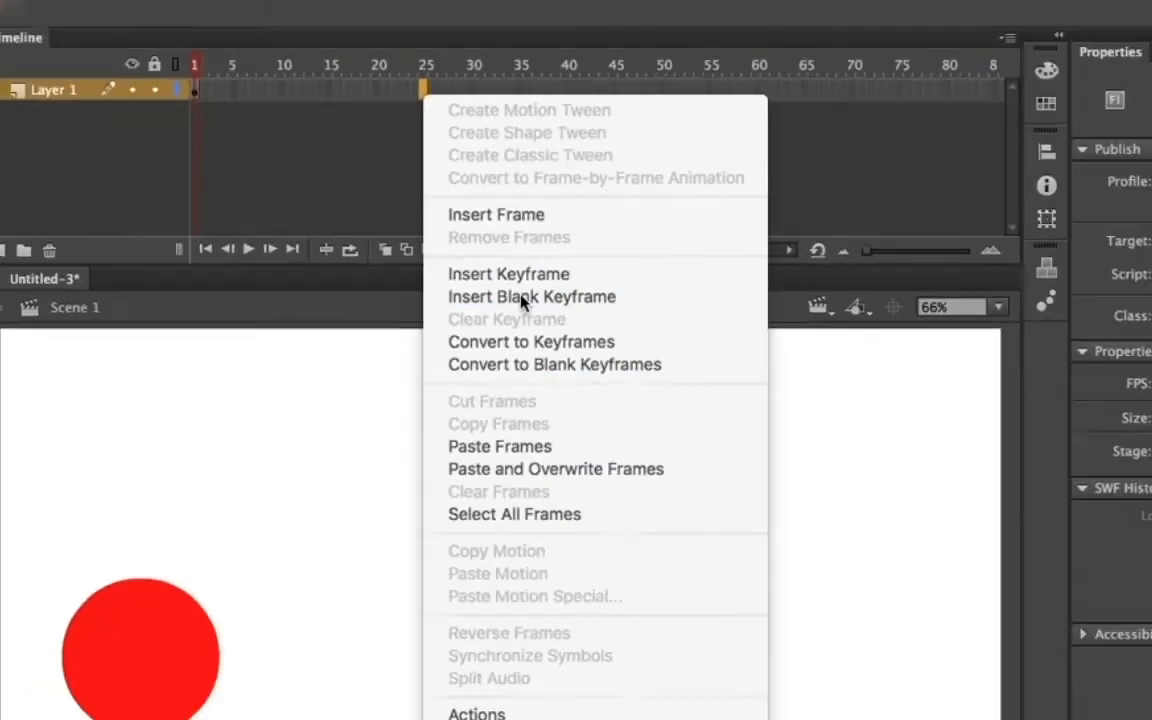
{"action": "left_click", "coordinate": [626, 385]}
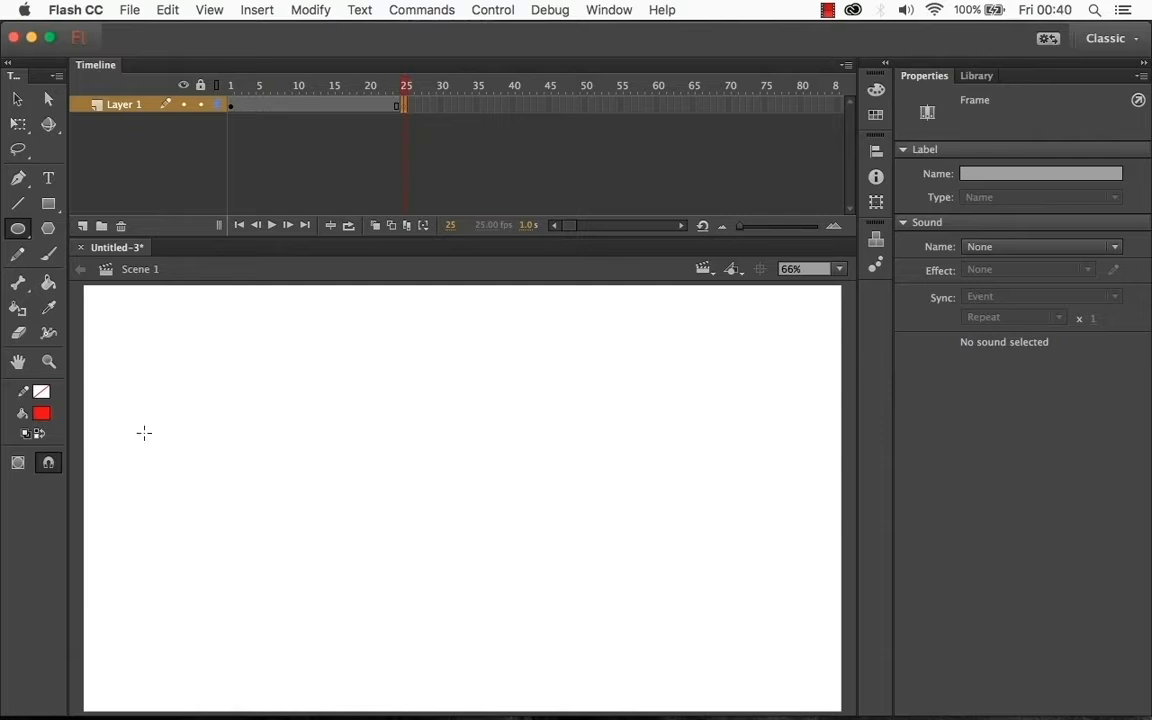
{"action": "left_click", "coordinate": [50, 204]}
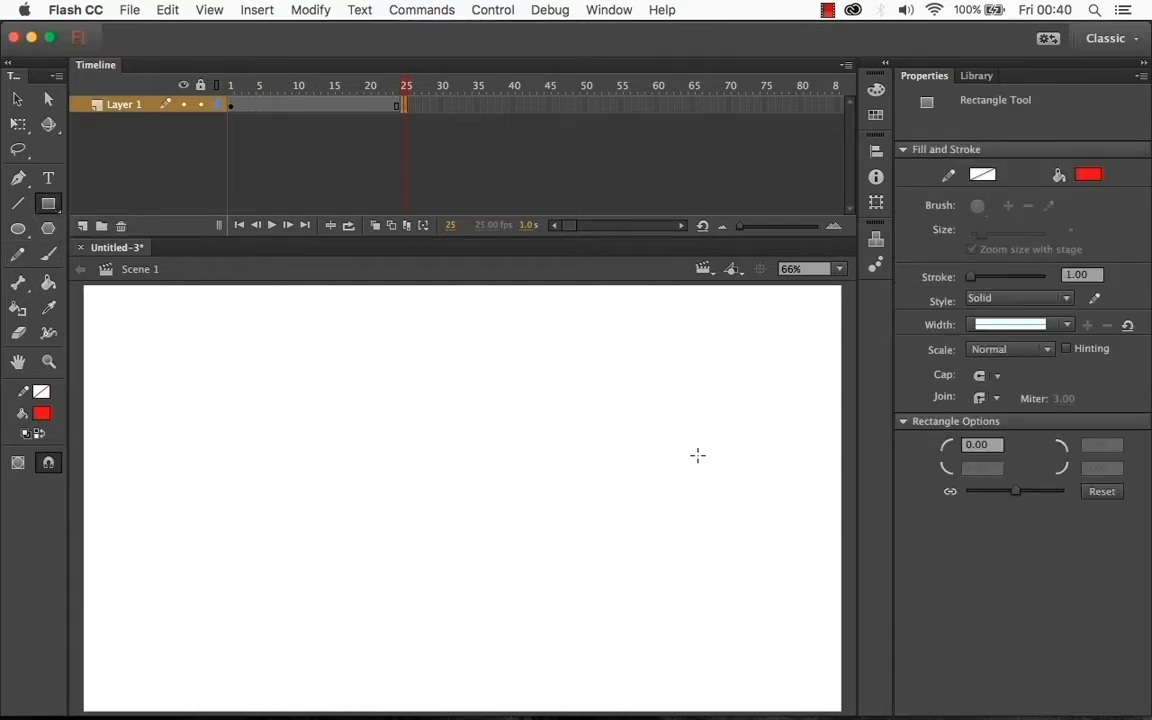
{"action": "left_click_drag", "start_coordinate": [669, 456], "coordinate": [805, 577]}
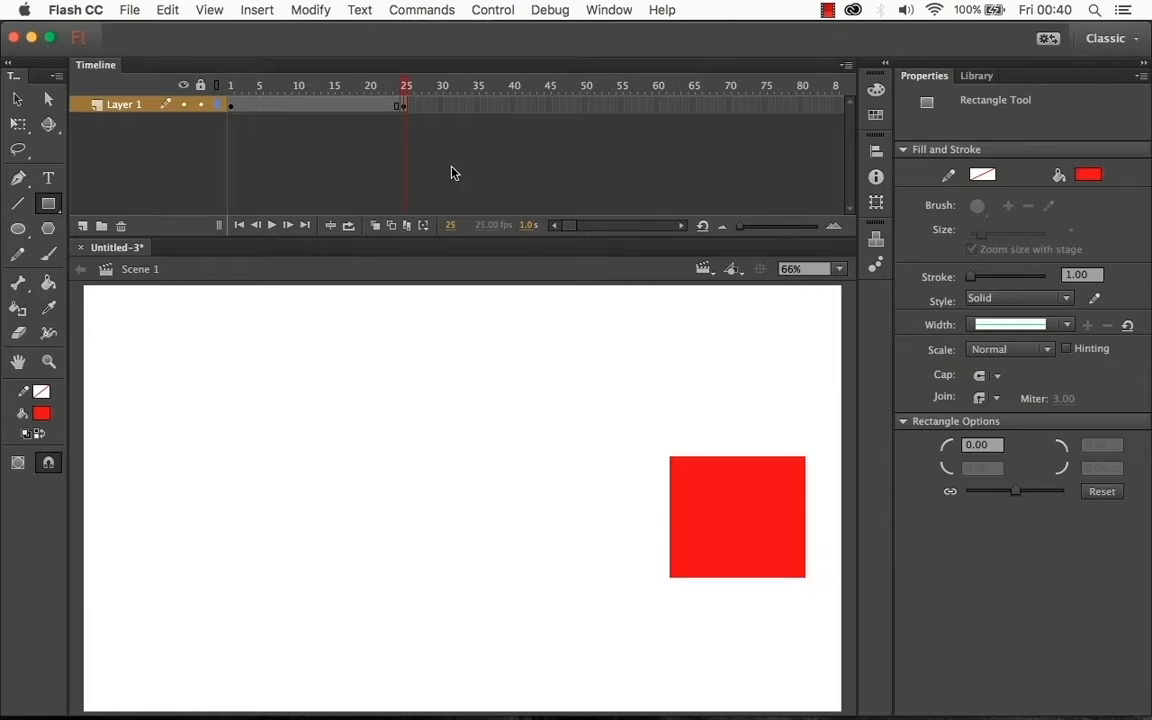
Create a shape tween between the circle in frame 1 and the rectangle in frame 25
{"action": "left_click", "coordinate": [399, 106]}
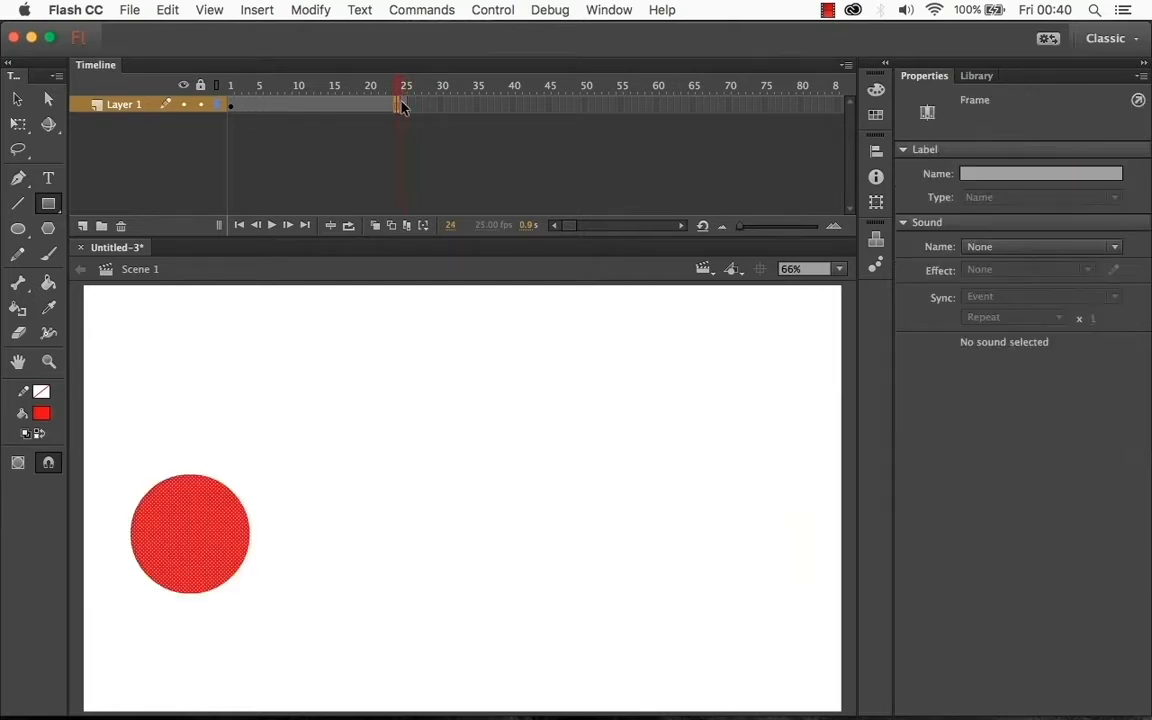
{"action": "left_click", "coordinate": [405, 108]}
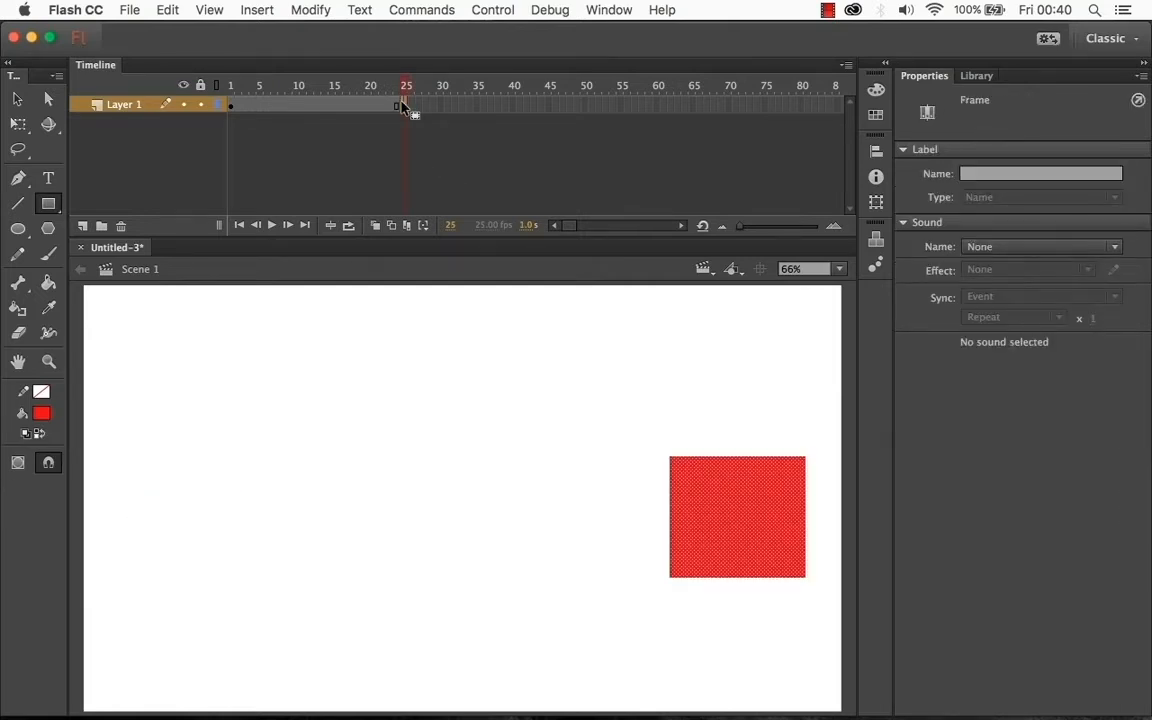
{"action": "left_click", "coordinate": [229, 107]}
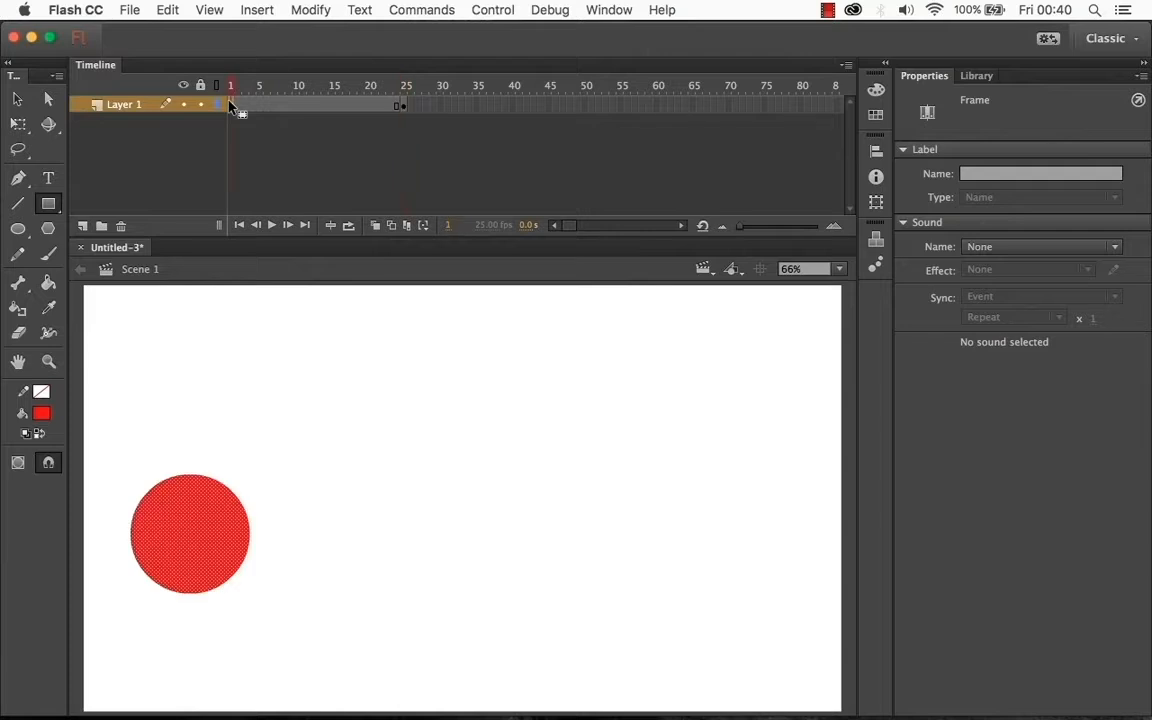
{"action": "left_click", "coordinate": [405, 107]}
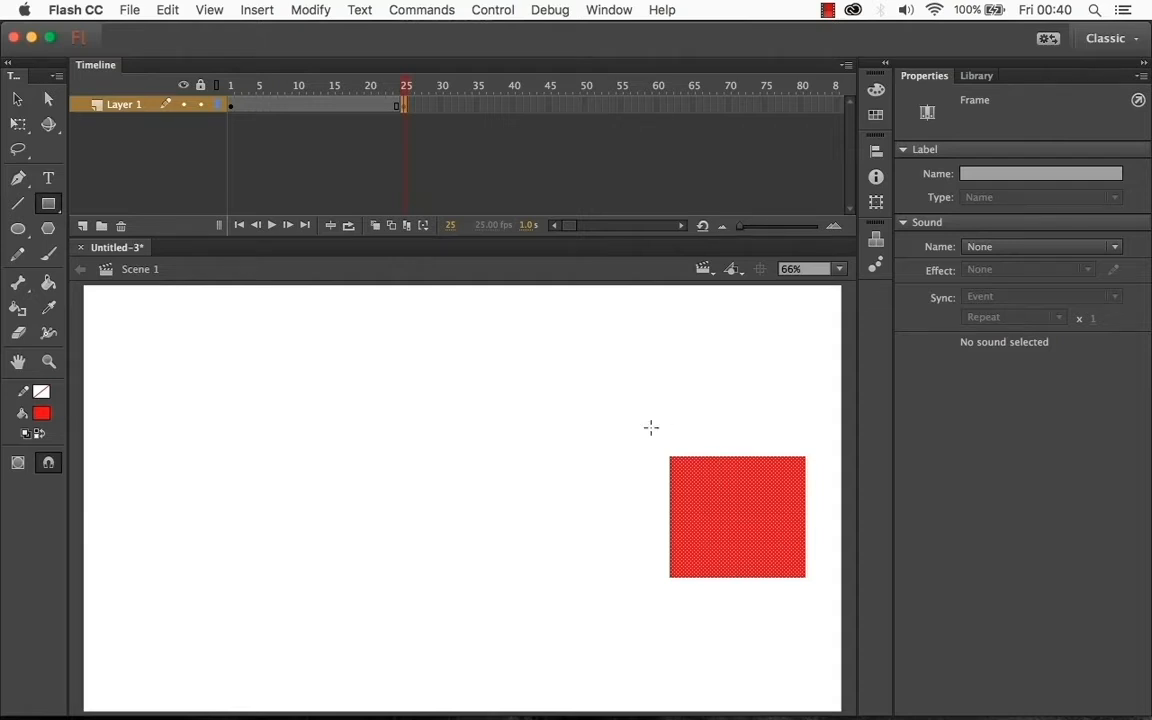
{"action": "left_click", "coordinate": [304, 107]}
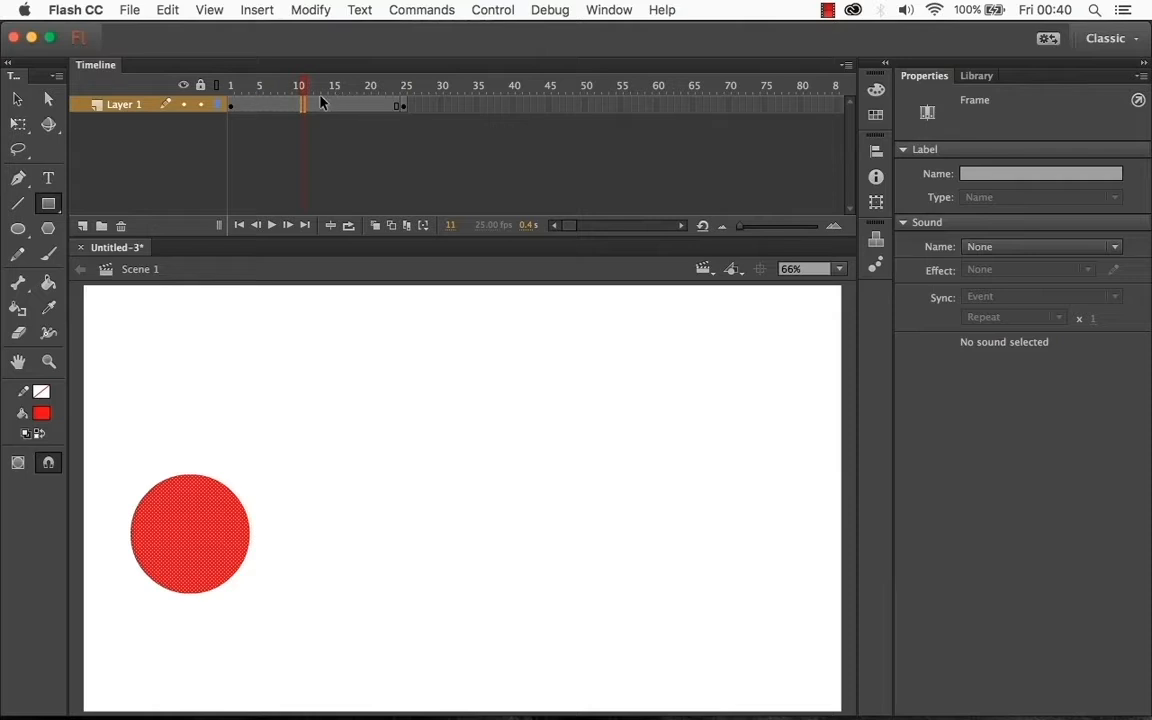
{"action": "right_click", "coordinate": [304, 107]}
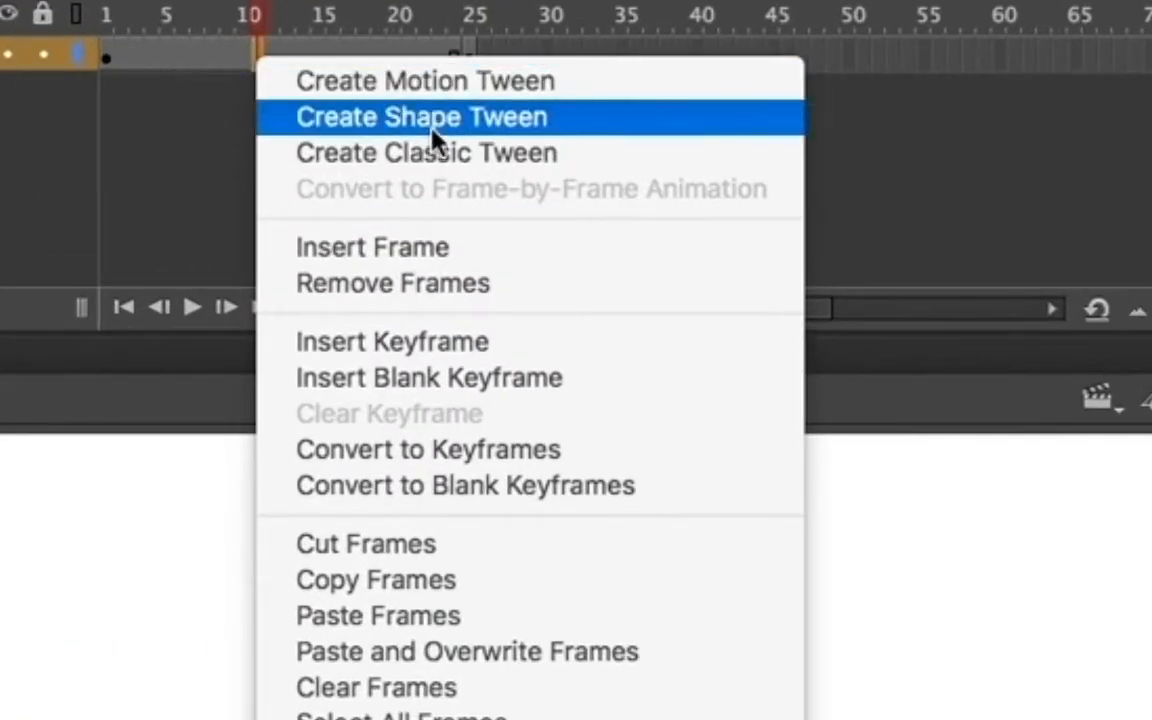
{"action": "left_click", "coordinate": [460, 122]}
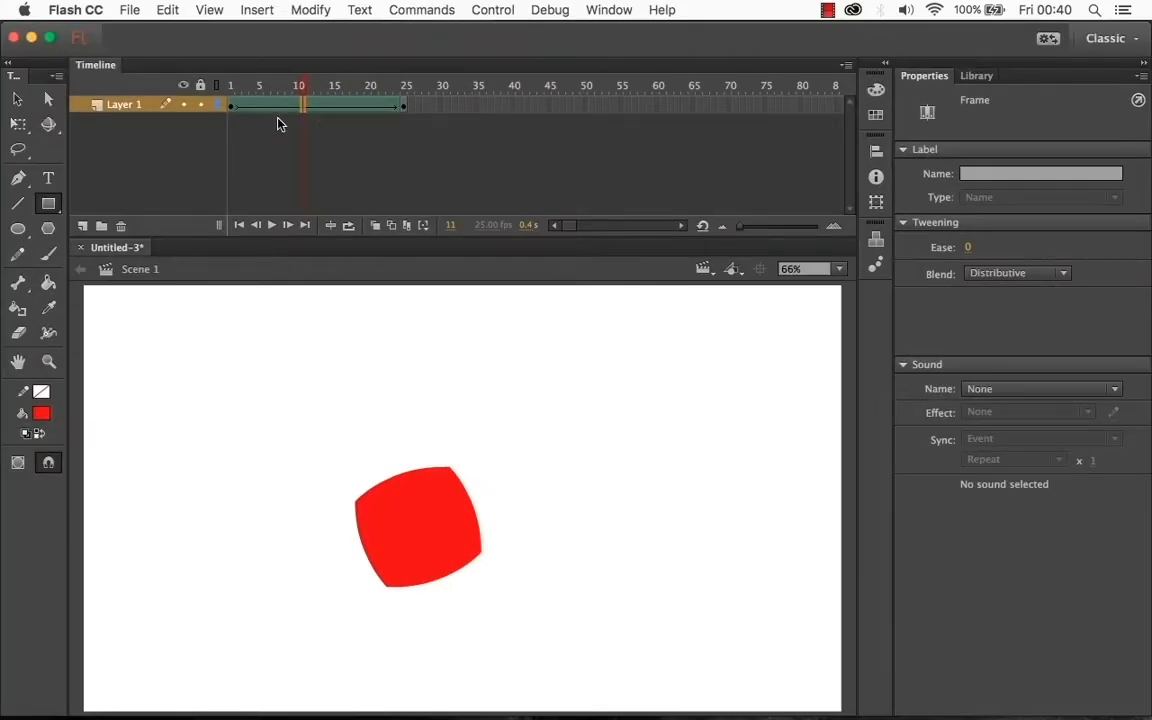
Test the movie to watch the circle-to-rectangle morph, and inspect individual frames of the tween
{"action": "key", "text": "super+Return"}
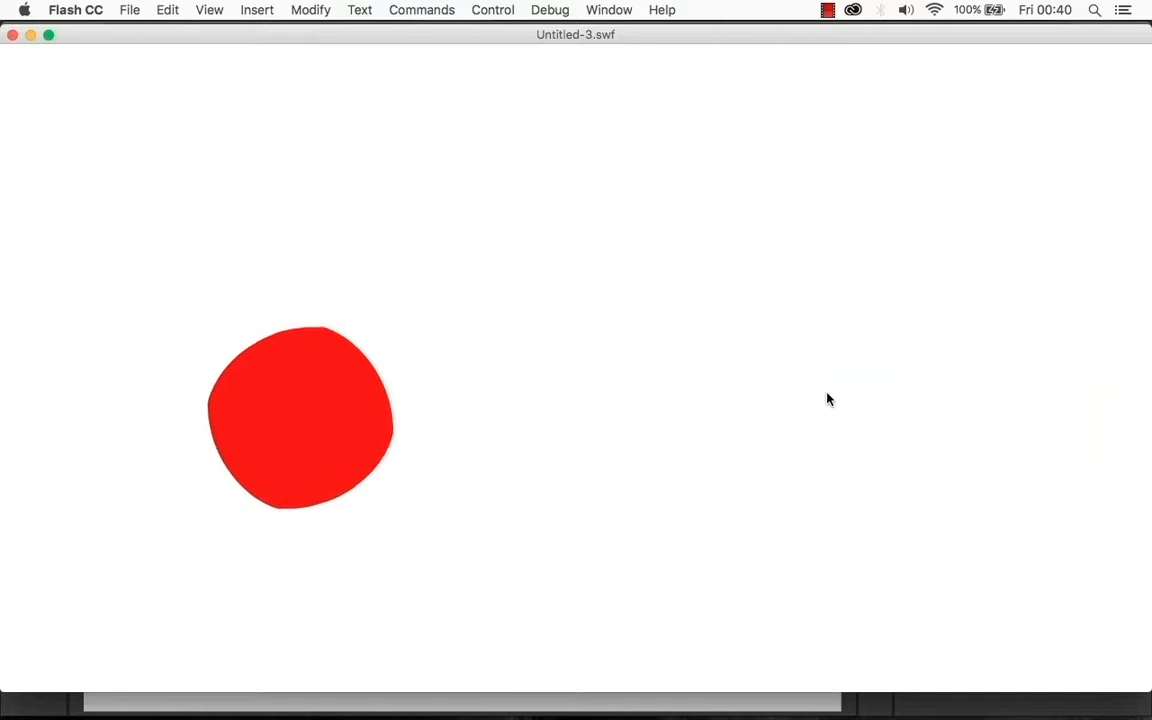
{"action": "left_click", "coordinate": [11, 34]}
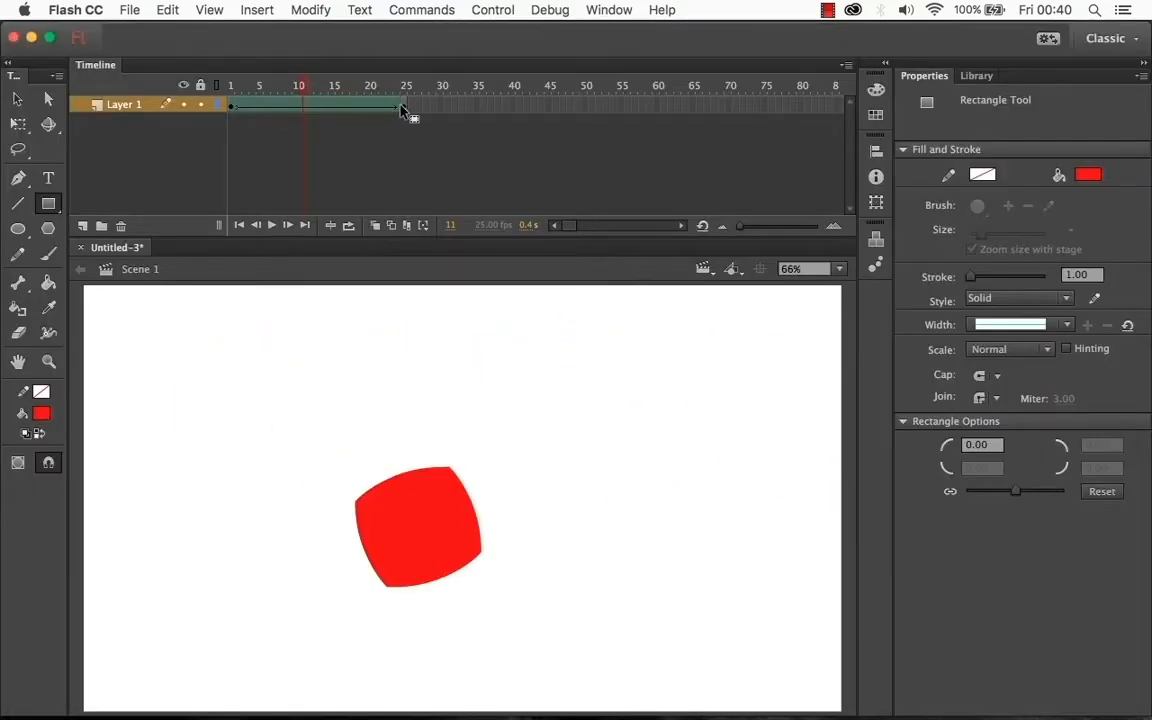
{"action": "left_click", "coordinate": [401, 106]}
{"action": "left_click", "coordinate": [233, 108]}
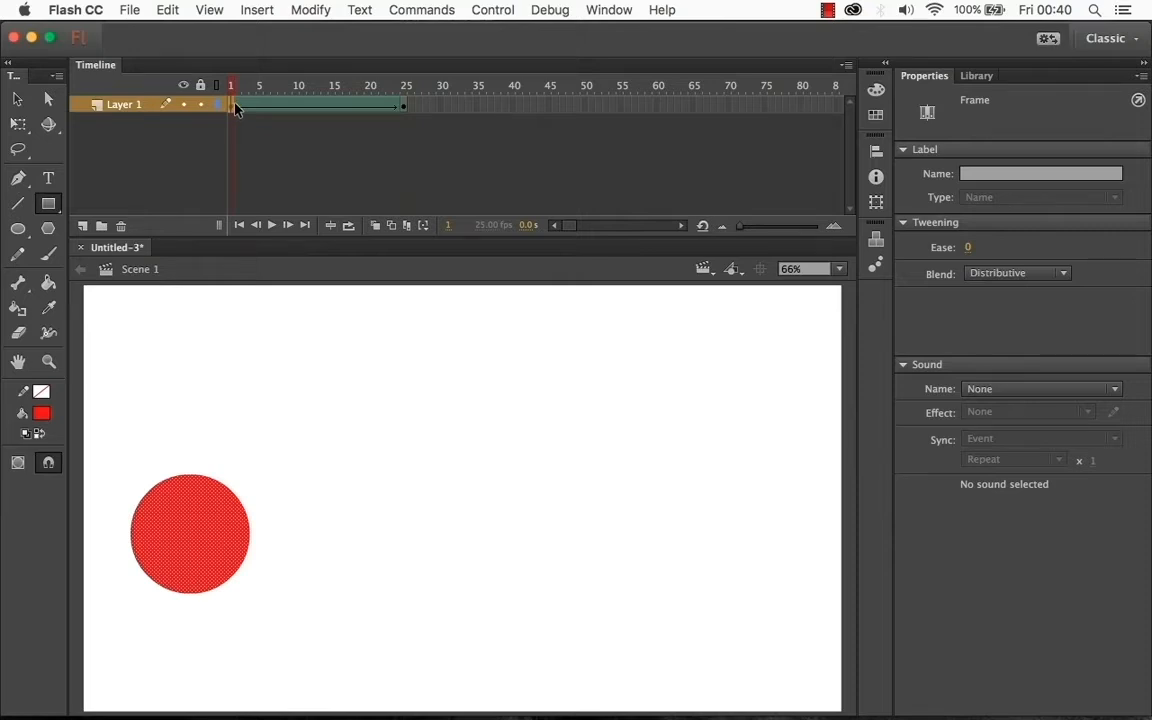
{"action": "left_click", "coordinate": [262, 108]}
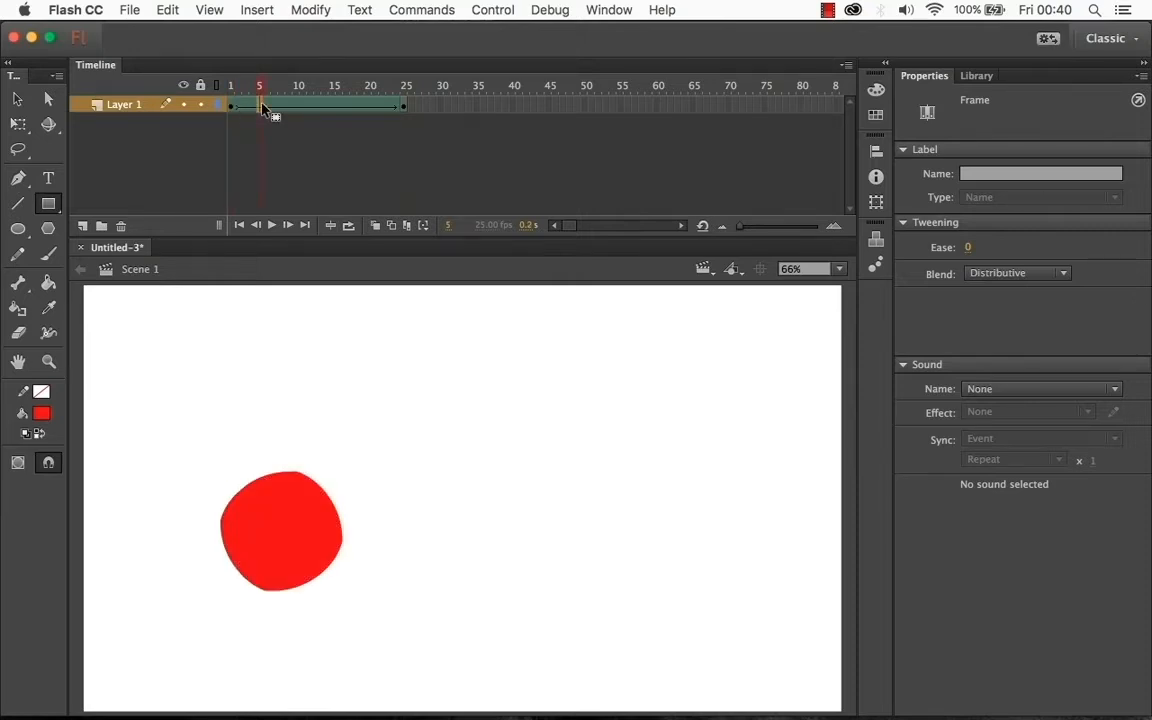
{"action": "left_click", "coordinate": [299, 106]}
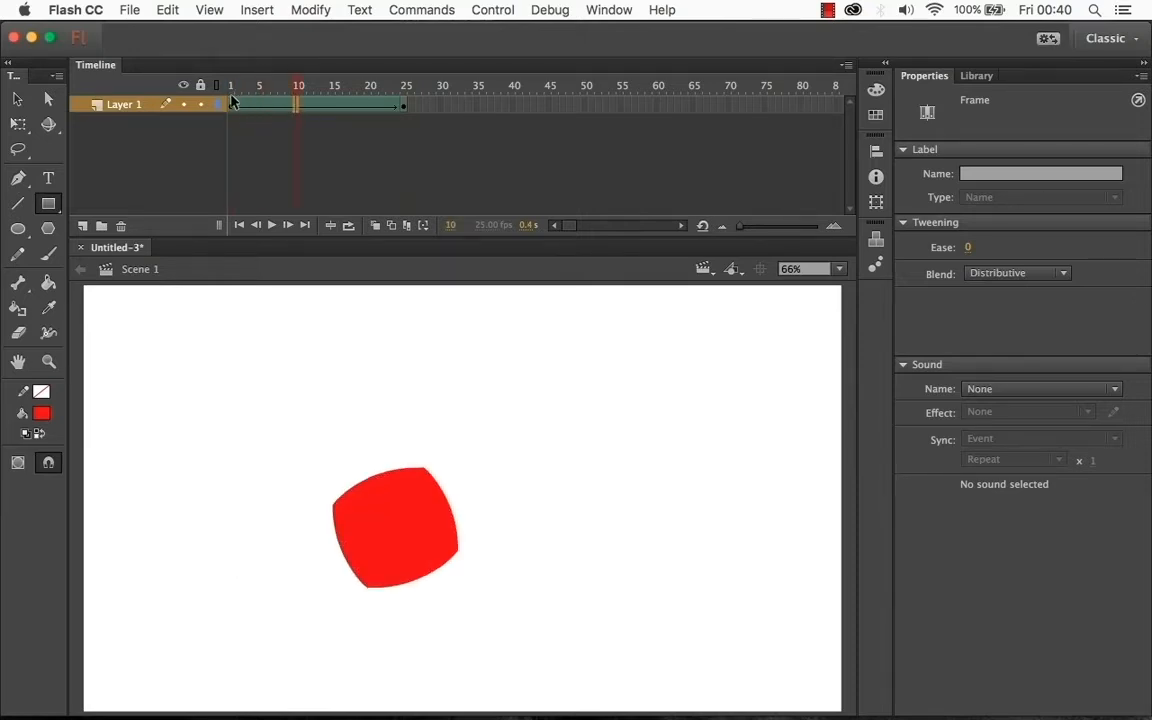
Copy the circle keyframe from frame 1 and paste it at frame 5 to hold the circle before it morphs
{"action": "left_click", "coordinate": [233, 106]}
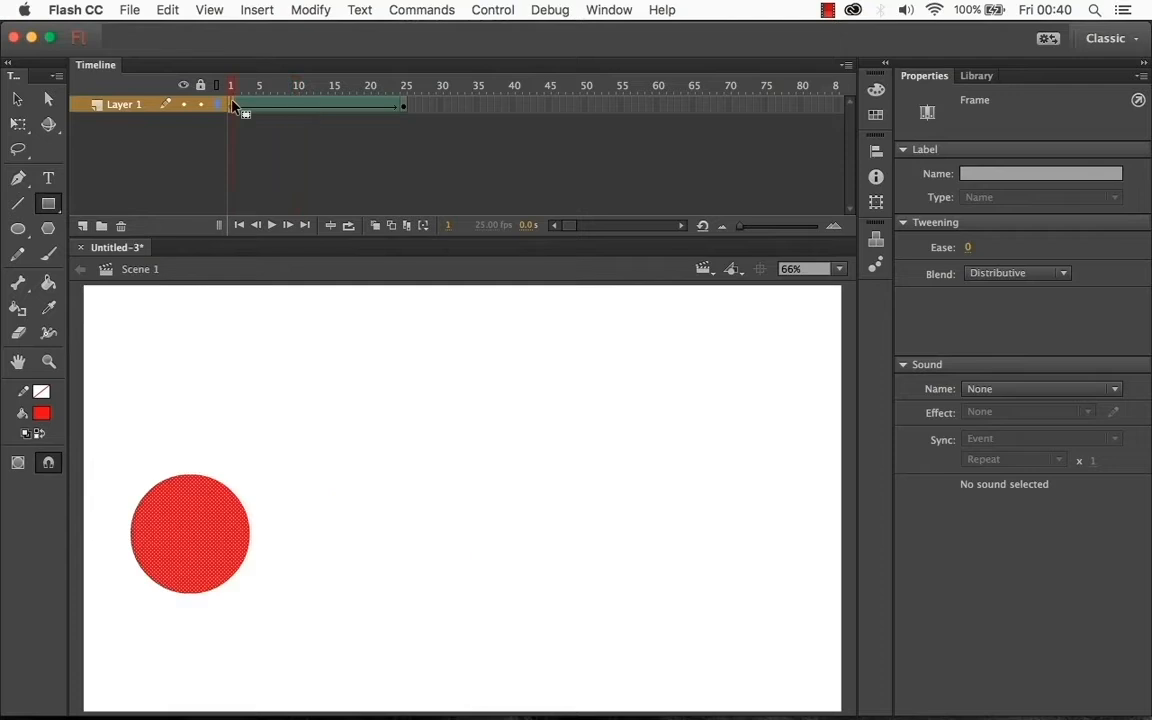
{"action": "right_click", "coordinate": [234, 106]}
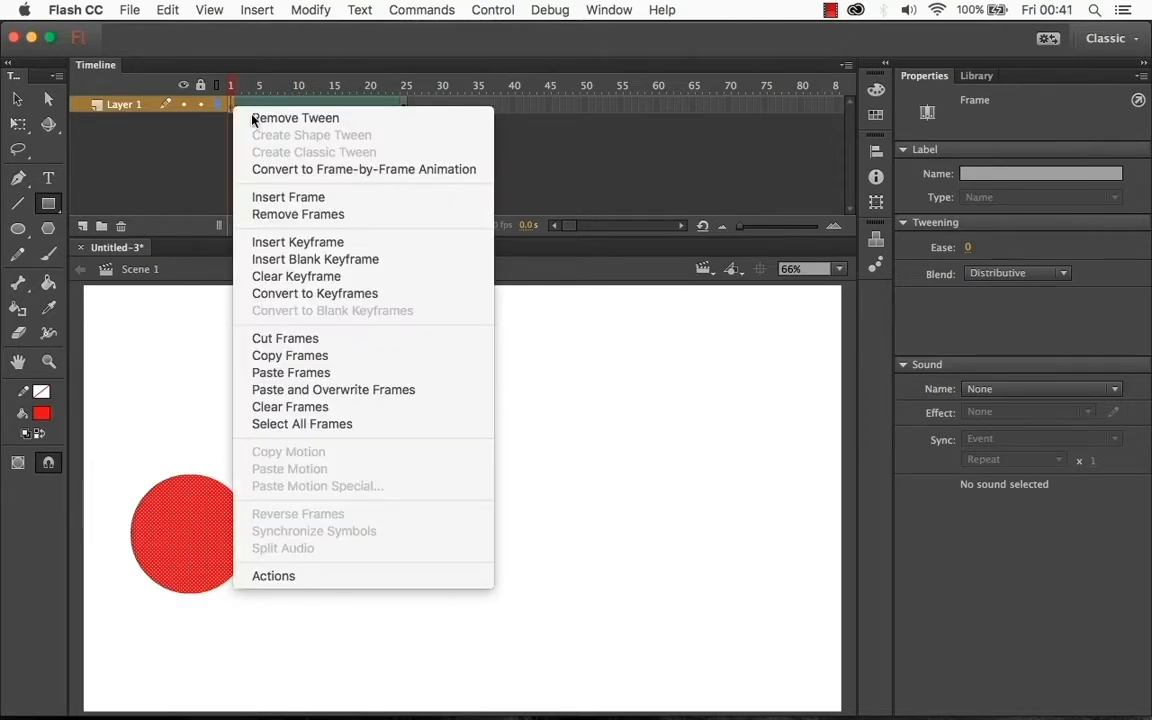
{"action": "left_click", "coordinate": [299, 356]}
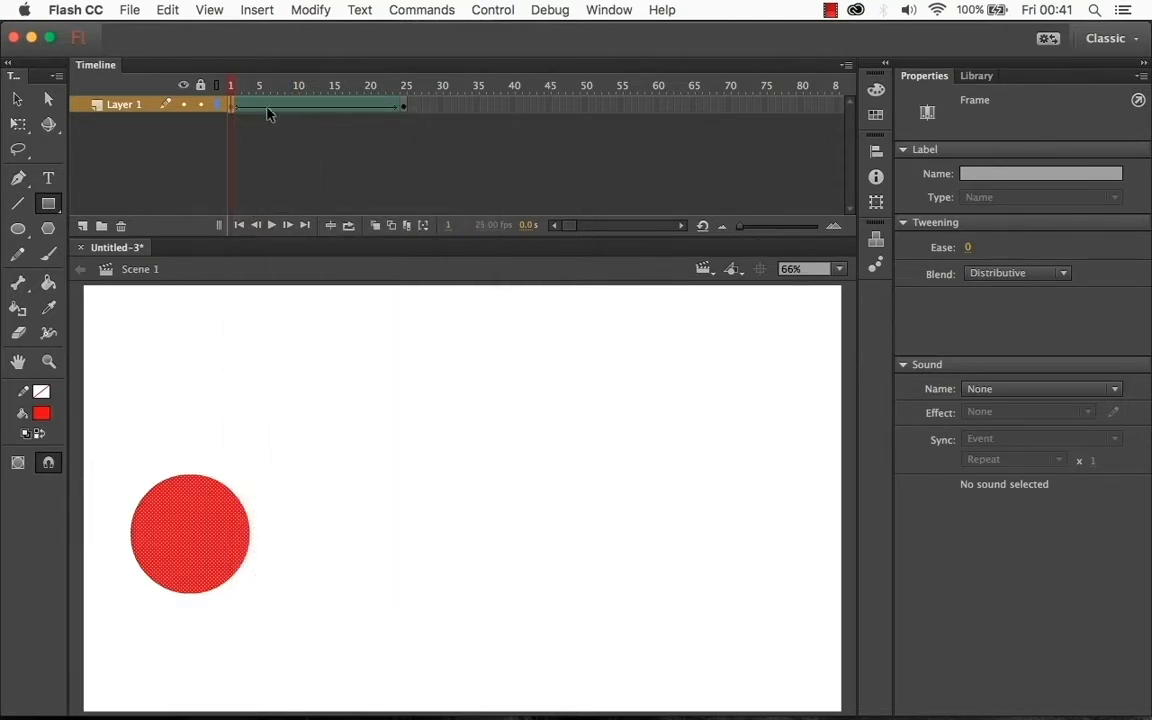
{"action": "left_click", "coordinate": [258, 106]}
{"action": "right_click", "coordinate": [260, 107]}
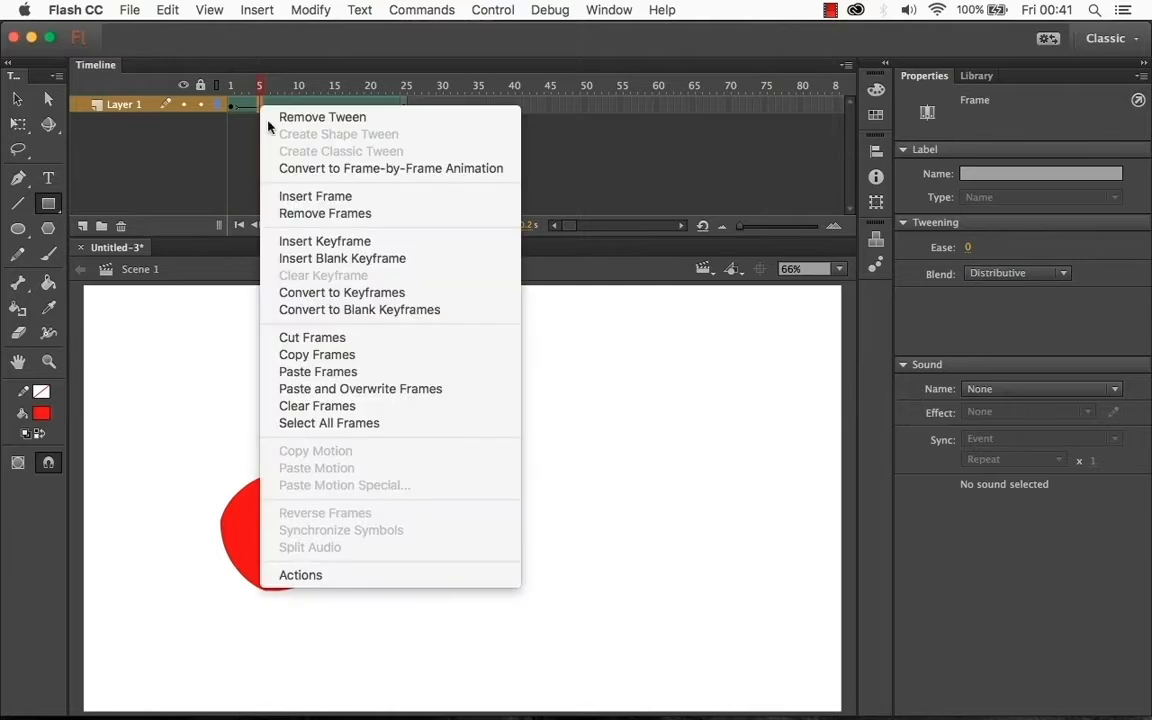
{"action": "left_click", "coordinate": [316, 372]}
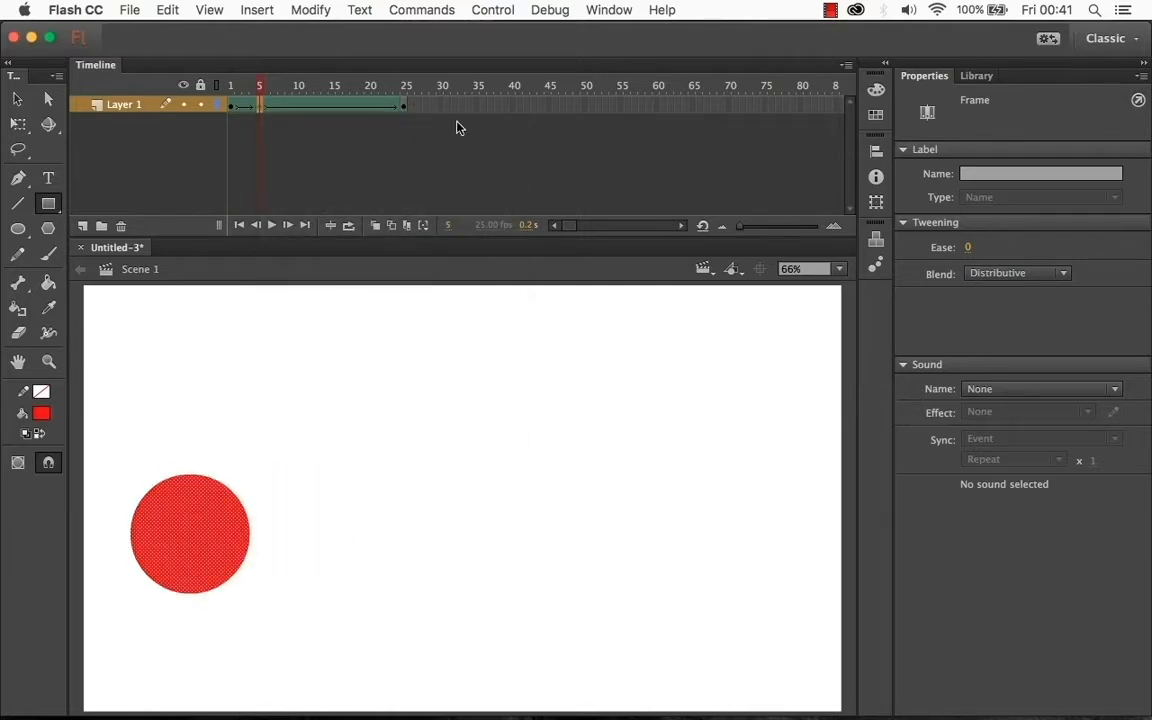
Copy the rectangle keyframe from frame 25 and paste it at frame 30 to hold the rectangle at the end
{"action": "left_click", "coordinate": [403, 106]}
{"action": "right_click", "coordinate": [404, 107]}
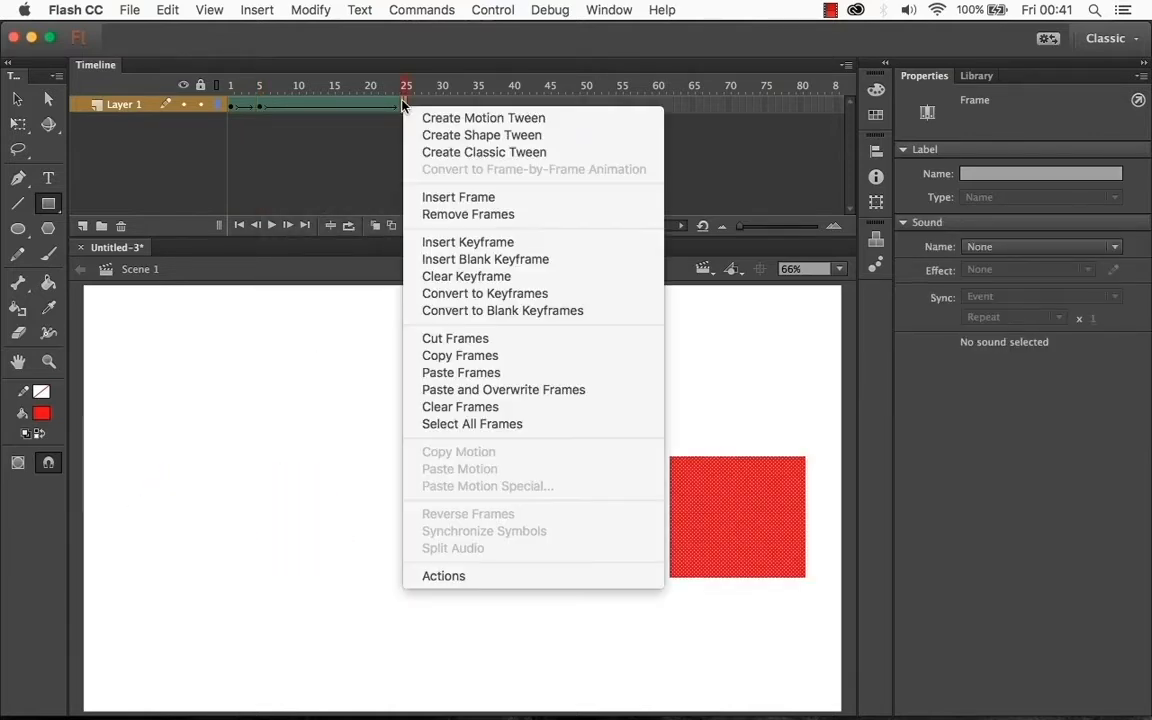
{"action": "left_click", "coordinate": [437, 355]}
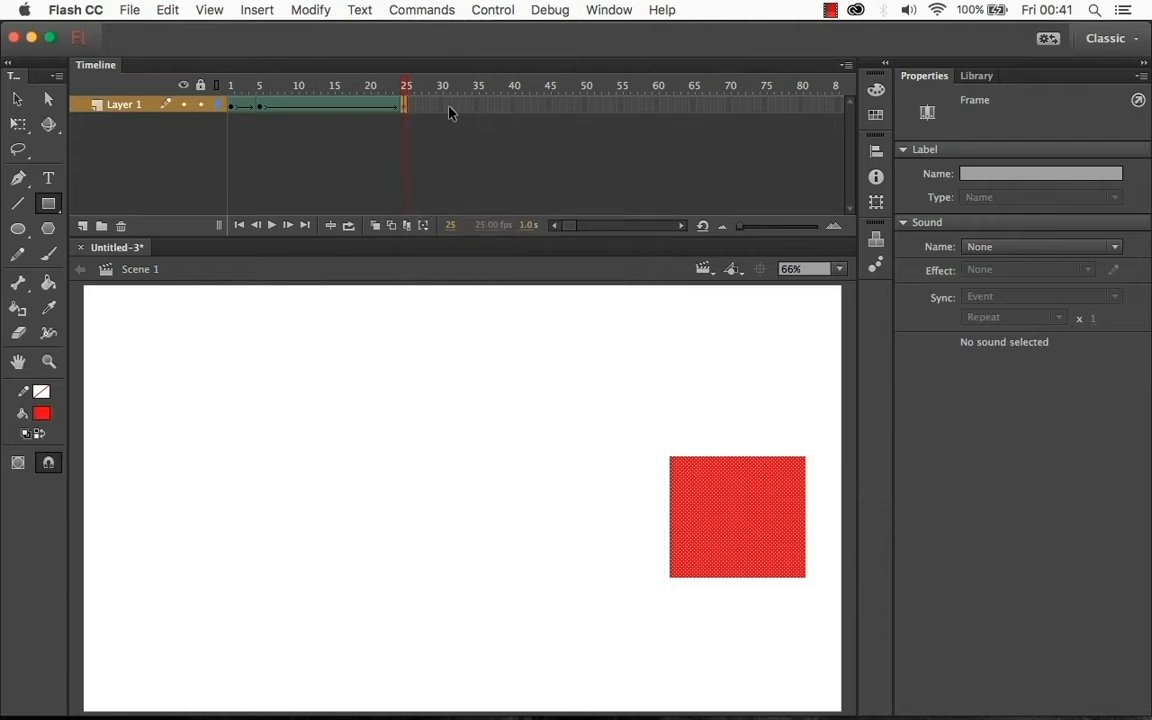
{"action": "left_click", "coordinate": [441, 105]}
{"action": "right_click", "coordinate": [441, 105]}
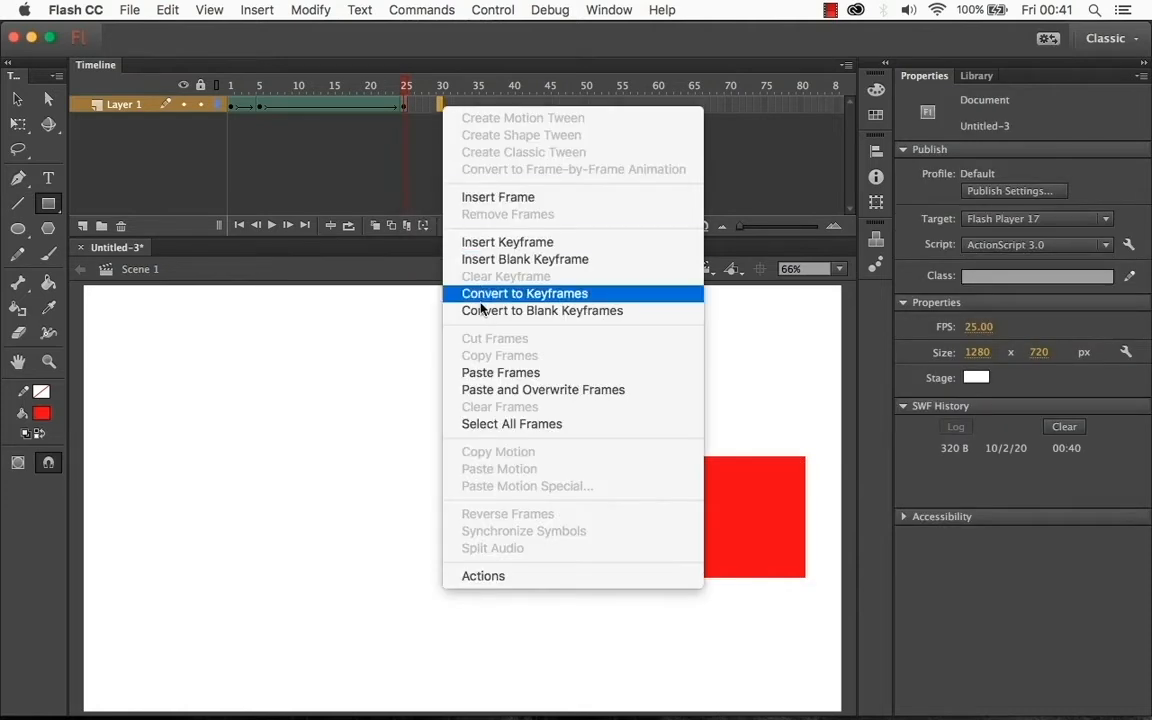
{"action": "left_click", "coordinate": [490, 372]}
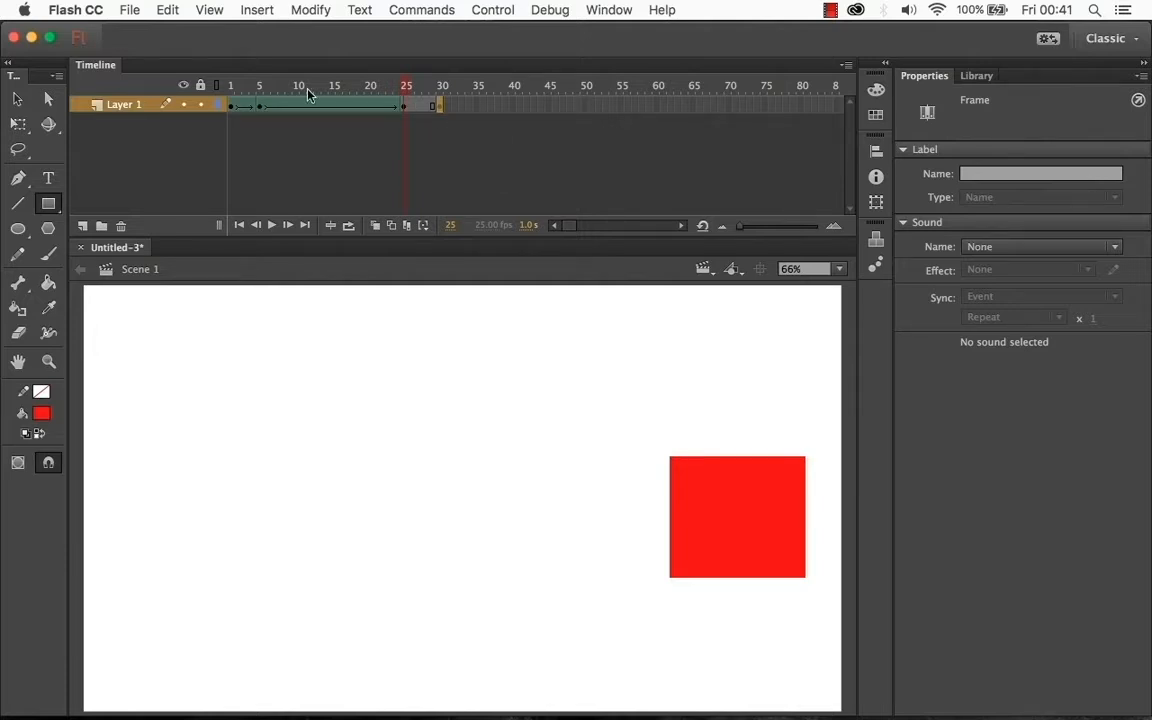
Check the held circle in the opening frames and test the movie with the pauses at both ends
{"action": "left_click", "coordinate": [246, 108]}
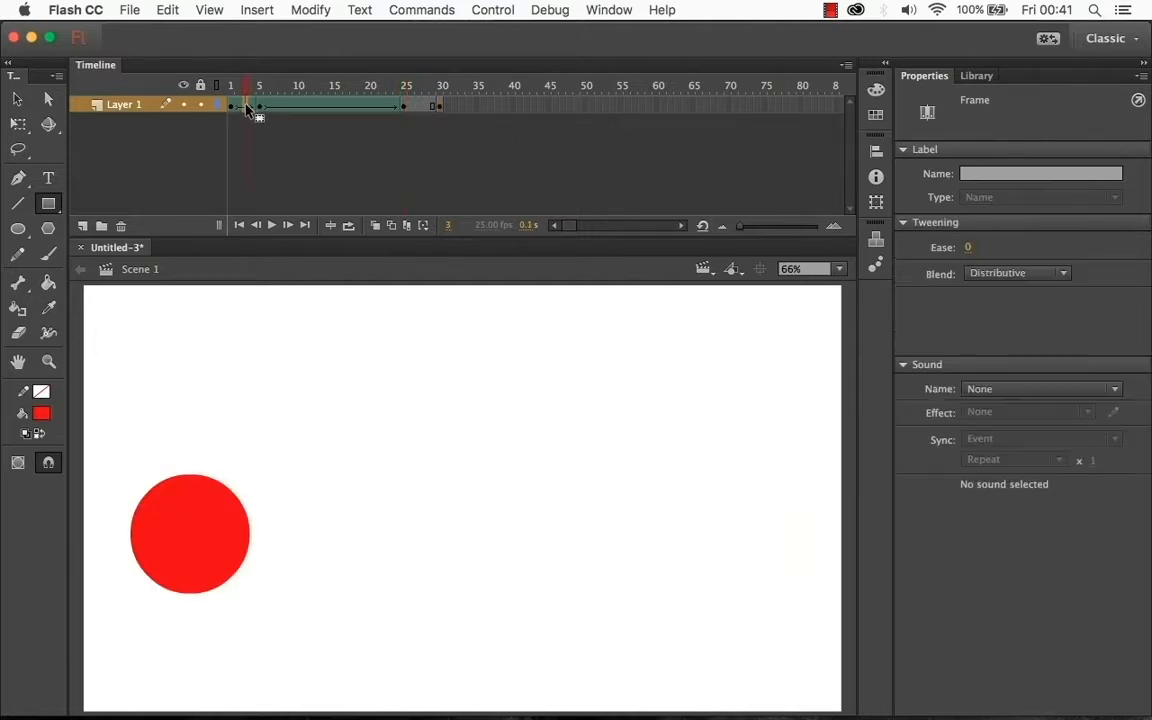
{"action": "left_click", "coordinate": [237, 108]}
{"action": "key", "text": "super+Return"}
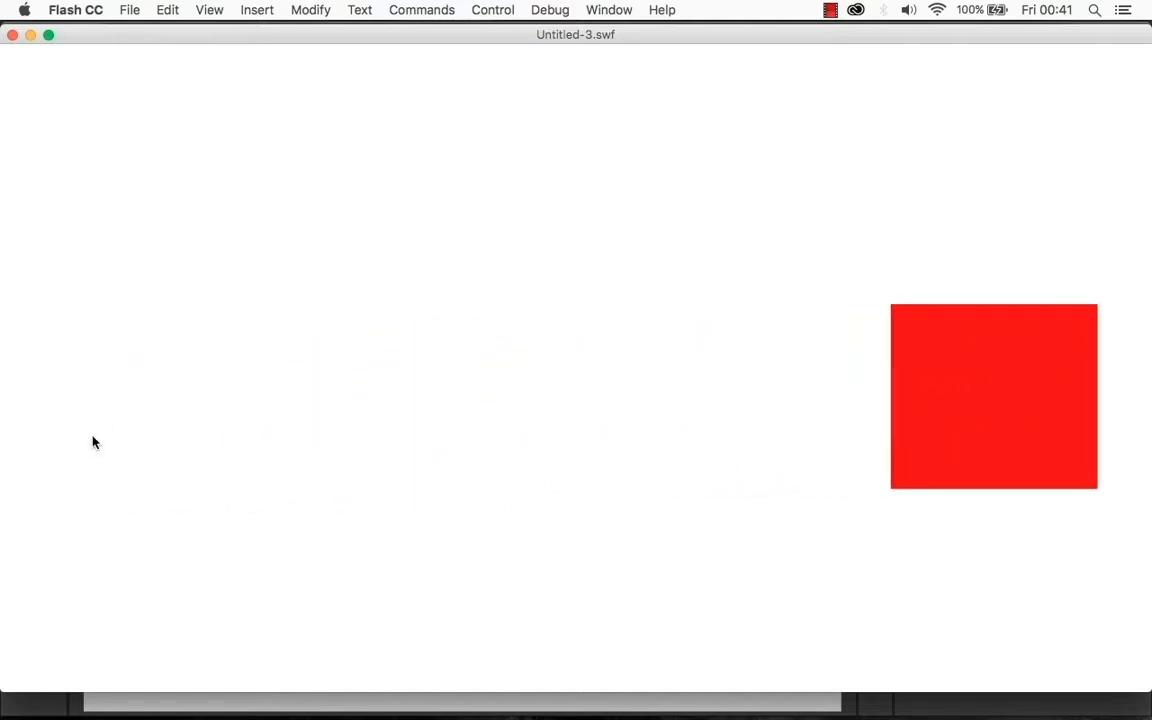
{"action": "left_click", "coordinate": [13, 35]}
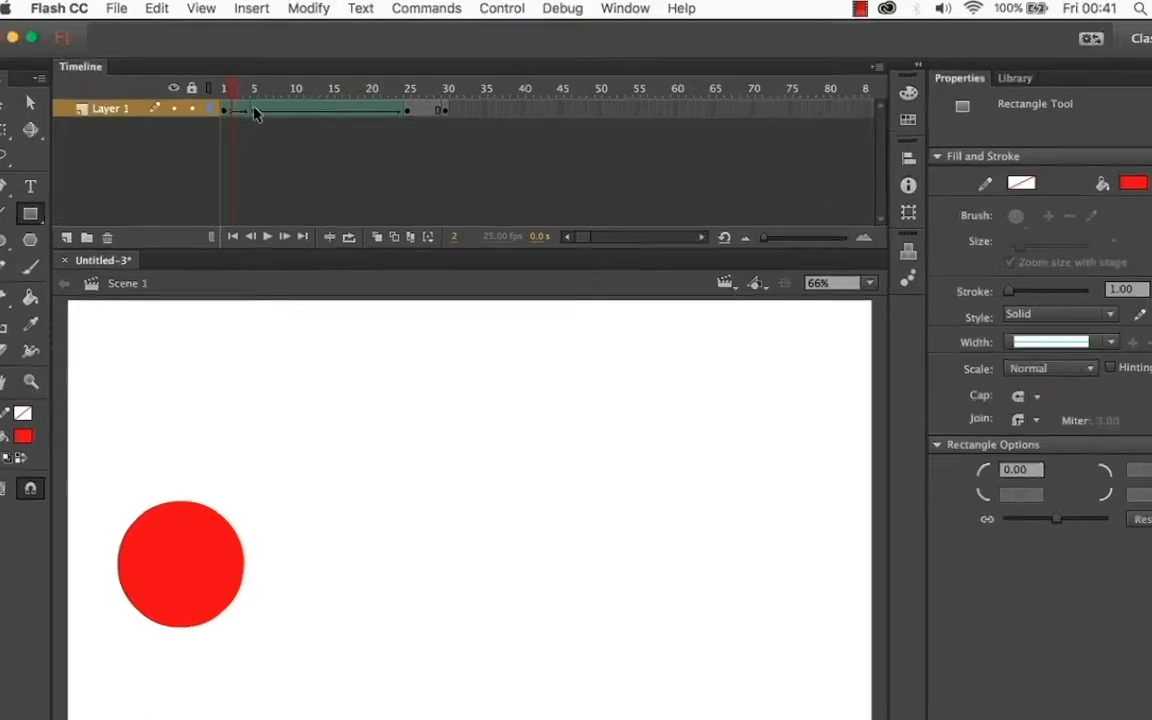
Move the circle's second keyframe from frame 5 to frame 10 and the last rectangle keyframe from frame 30 to frame 36
{"action": "left_click", "coordinate": [254, 111]}
{"action": "left_click", "coordinate": [301, 110]}
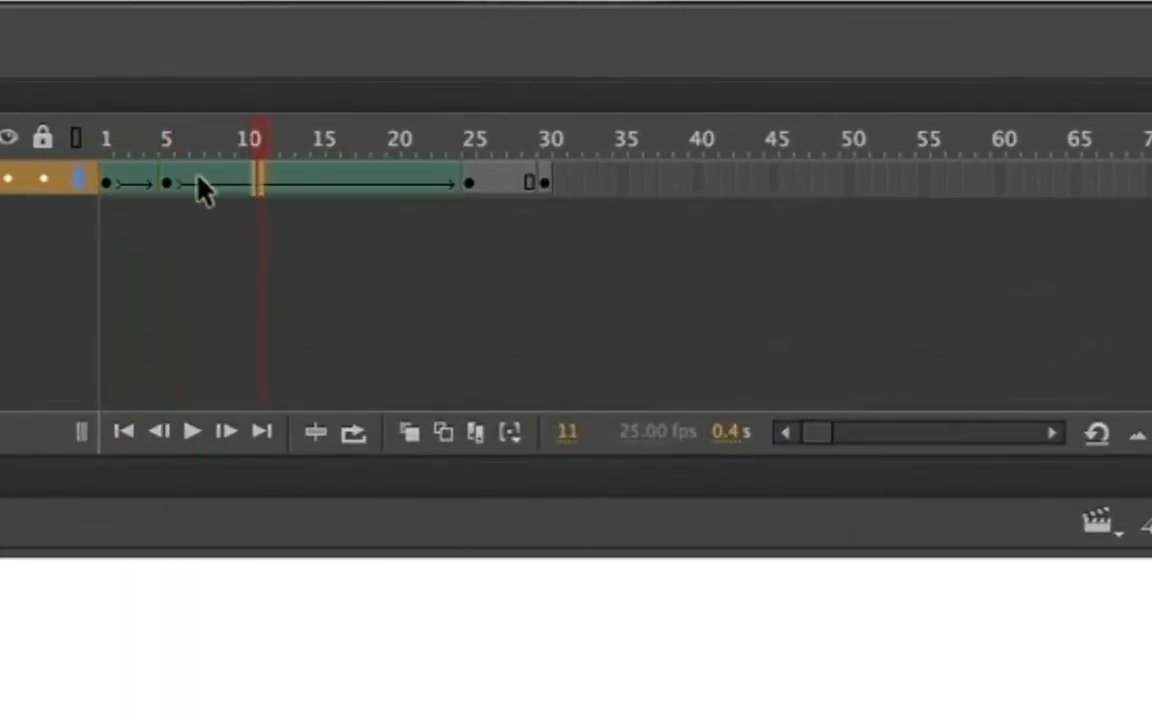
{"action": "left_click", "coordinate": [170, 185]}
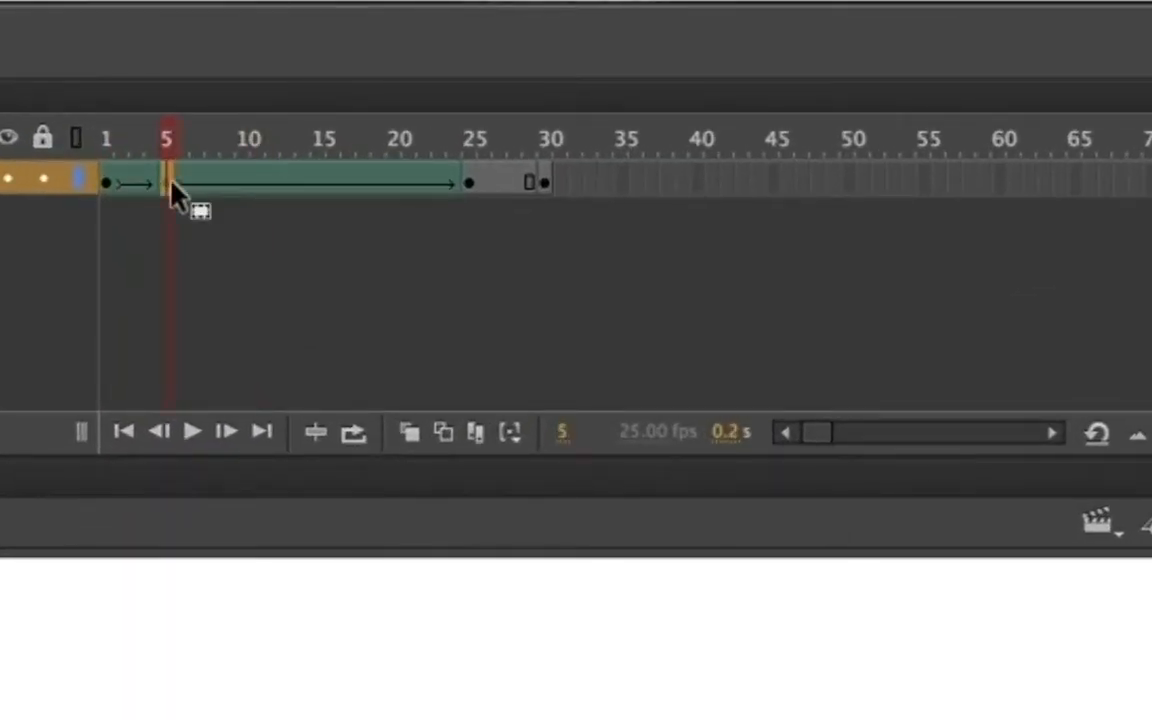
{"action": "left_click_drag", "start_coordinate": [168, 184], "coordinate": [249, 185]}
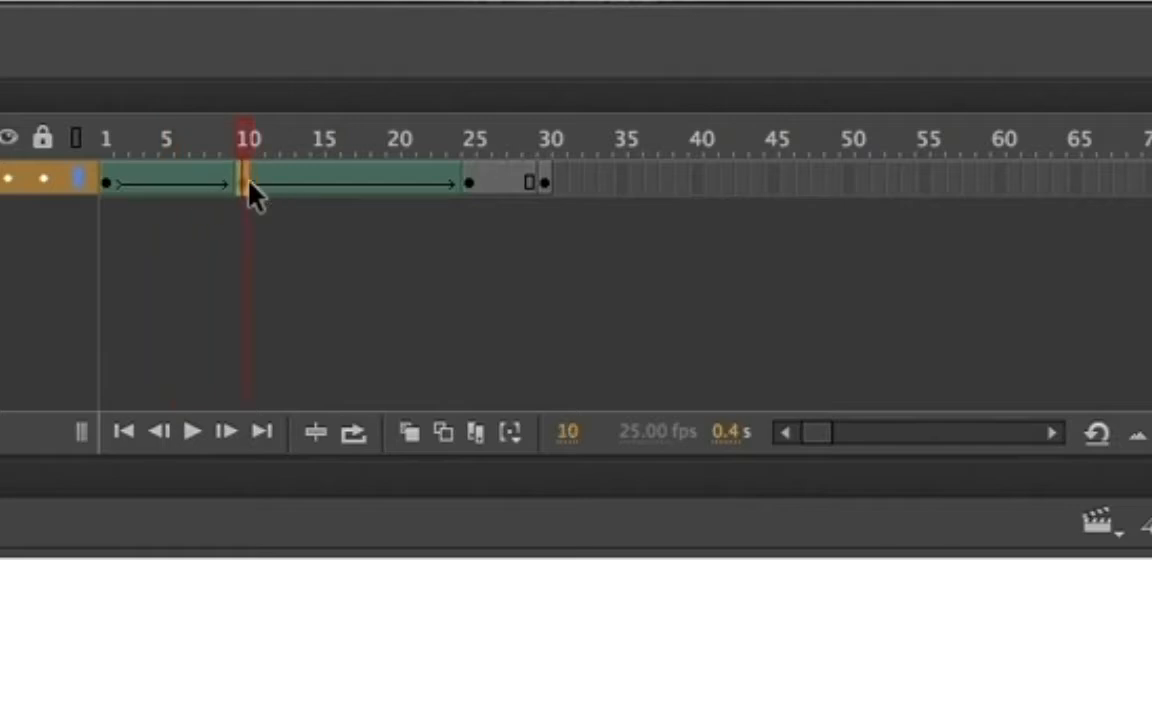
{"action": "left_click", "coordinate": [549, 184]}
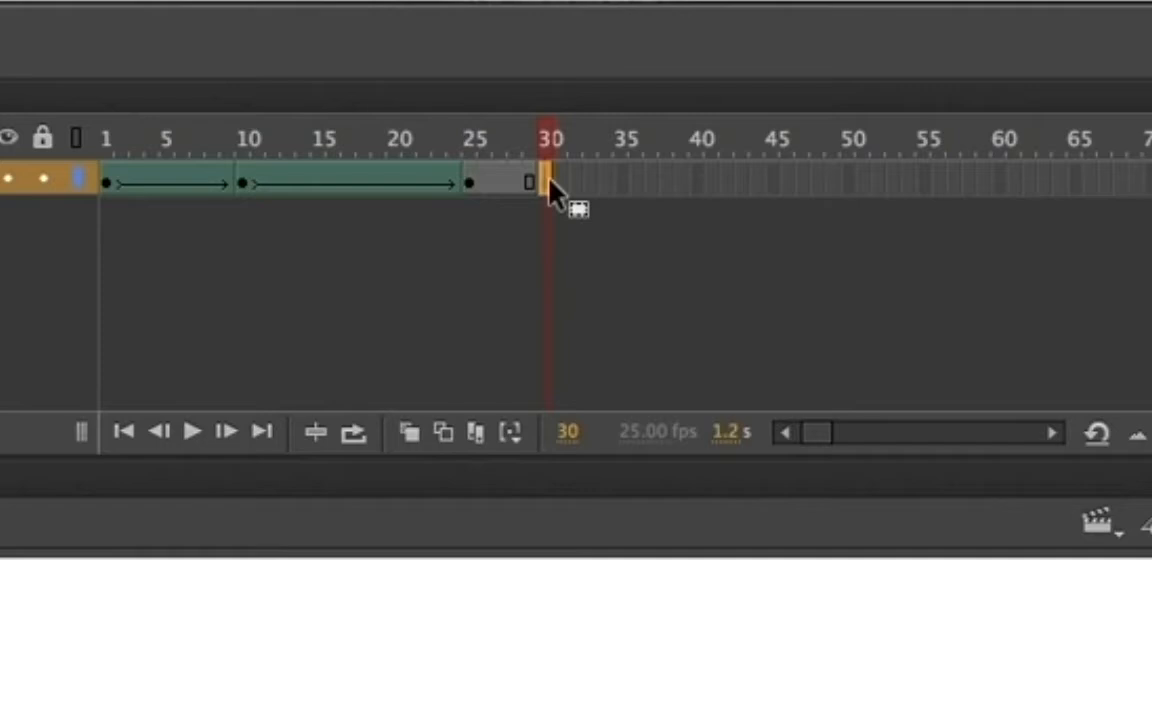
{"action": "left_click_drag", "start_coordinate": [549, 181], "coordinate": [633, 180]}
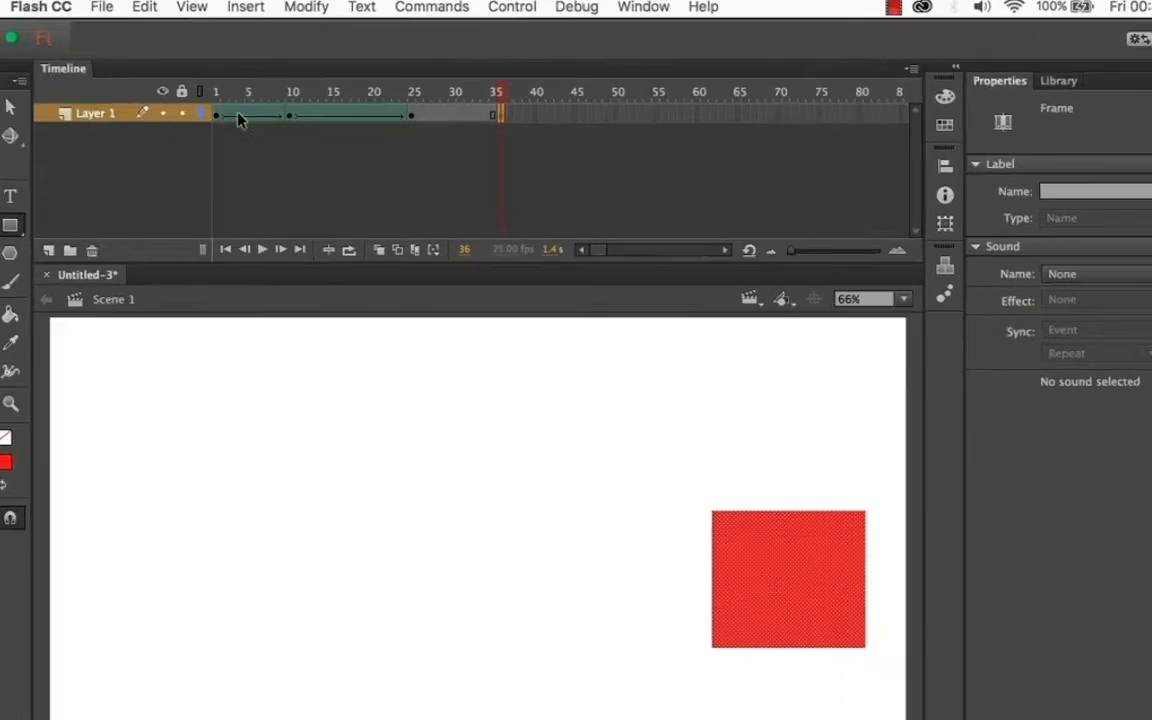
Remove the tween from the opening circle hold between frames 1 and 10
{"action": "left_click", "coordinate": [253, 106]}
{"action": "right_click", "coordinate": [157, 186]}
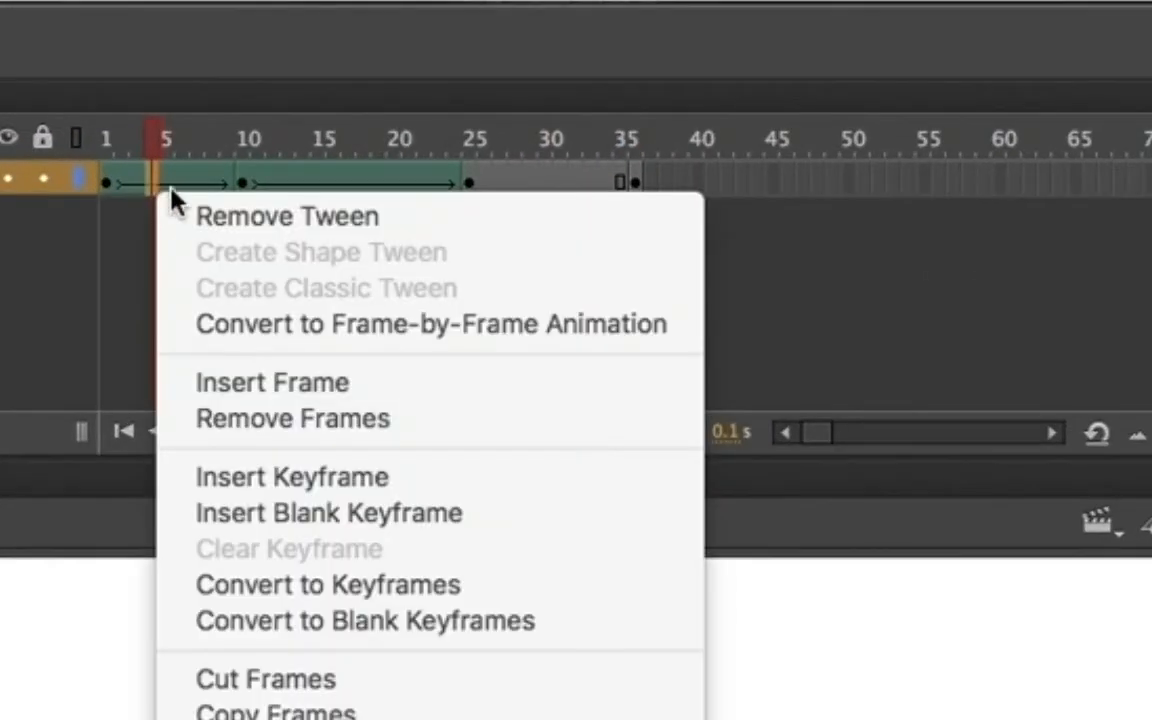
{"action": "left_click", "coordinate": [198, 216]}
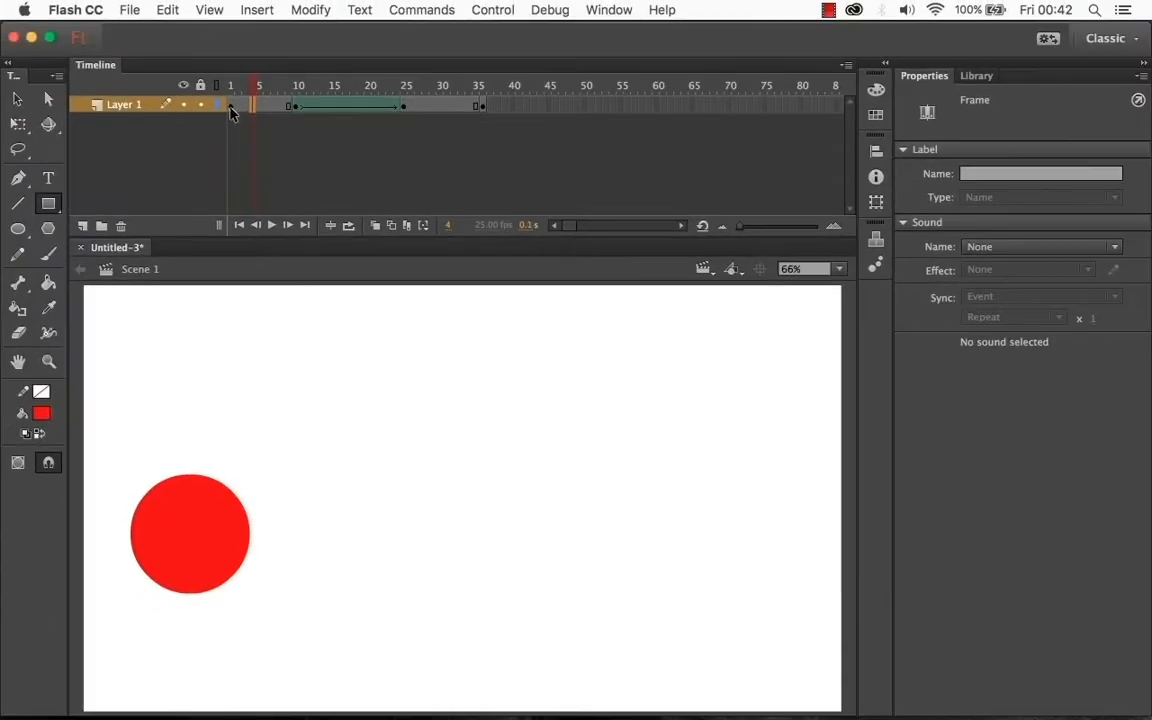
Check the circle hold and rectangle hold frames on the timeline and test the movie with the longer pauses
{"action": "left_click", "coordinate": [230, 106]}
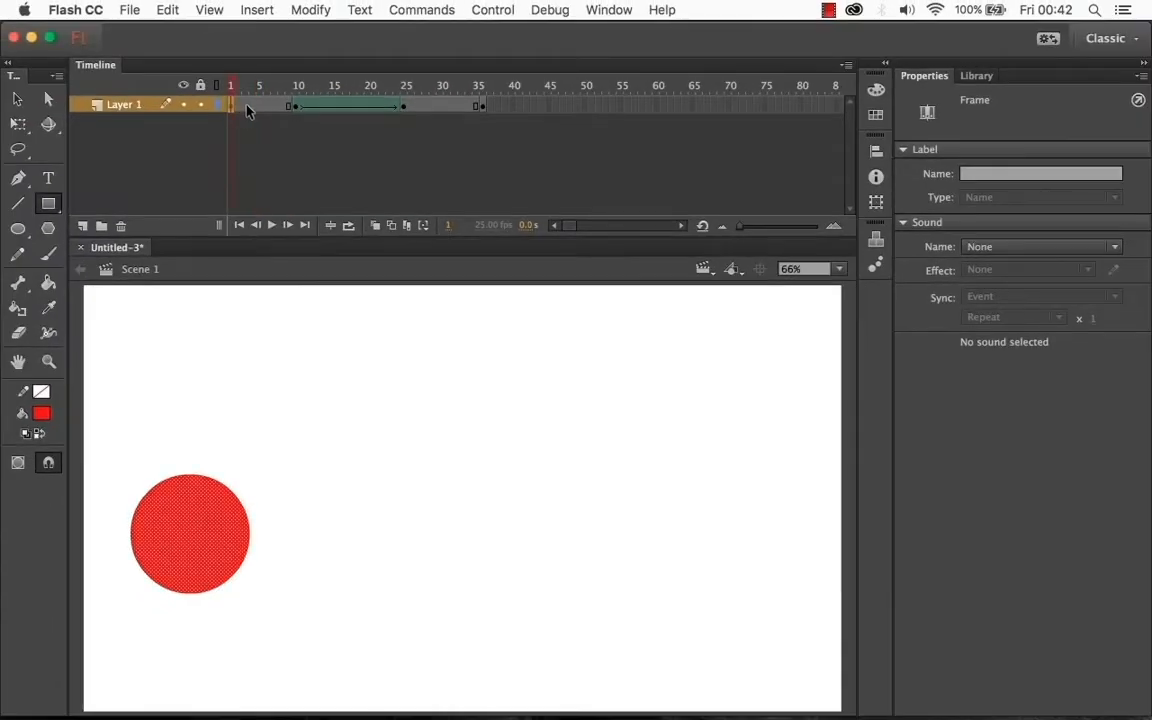
{"action": "left_click", "coordinate": [296, 105]}
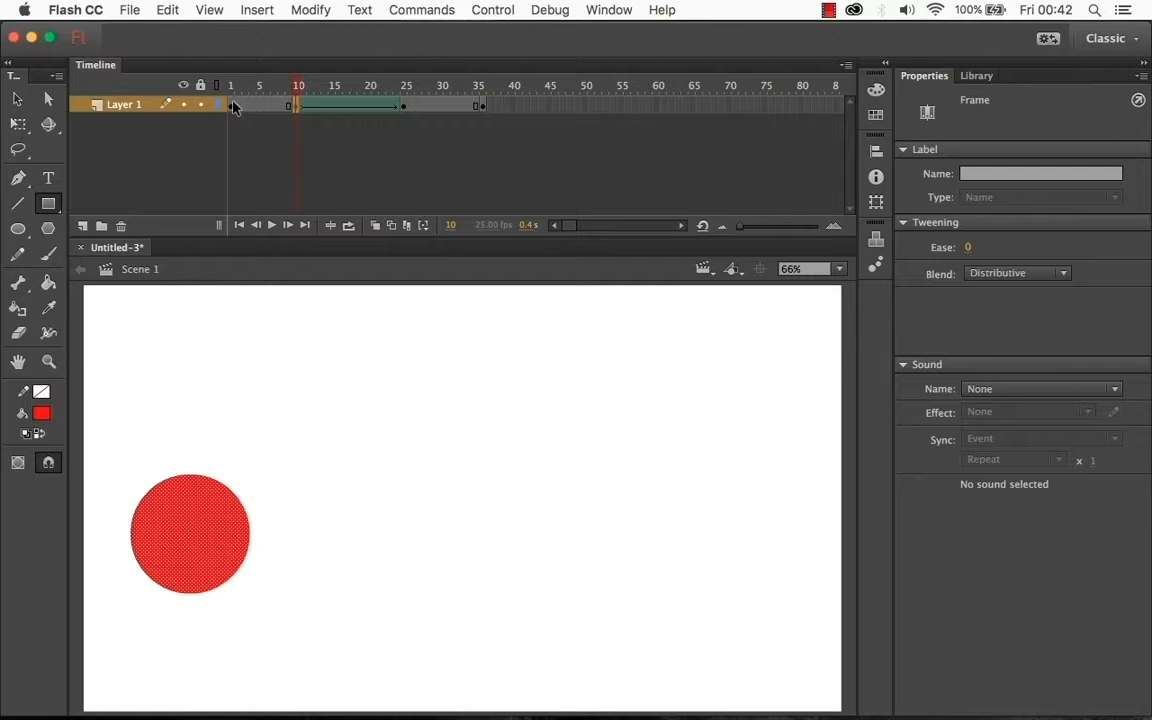
{"action": "left_click", "coordinate": [232, 106]}
{"action": "left_click", "coordinate": [290, 105]}
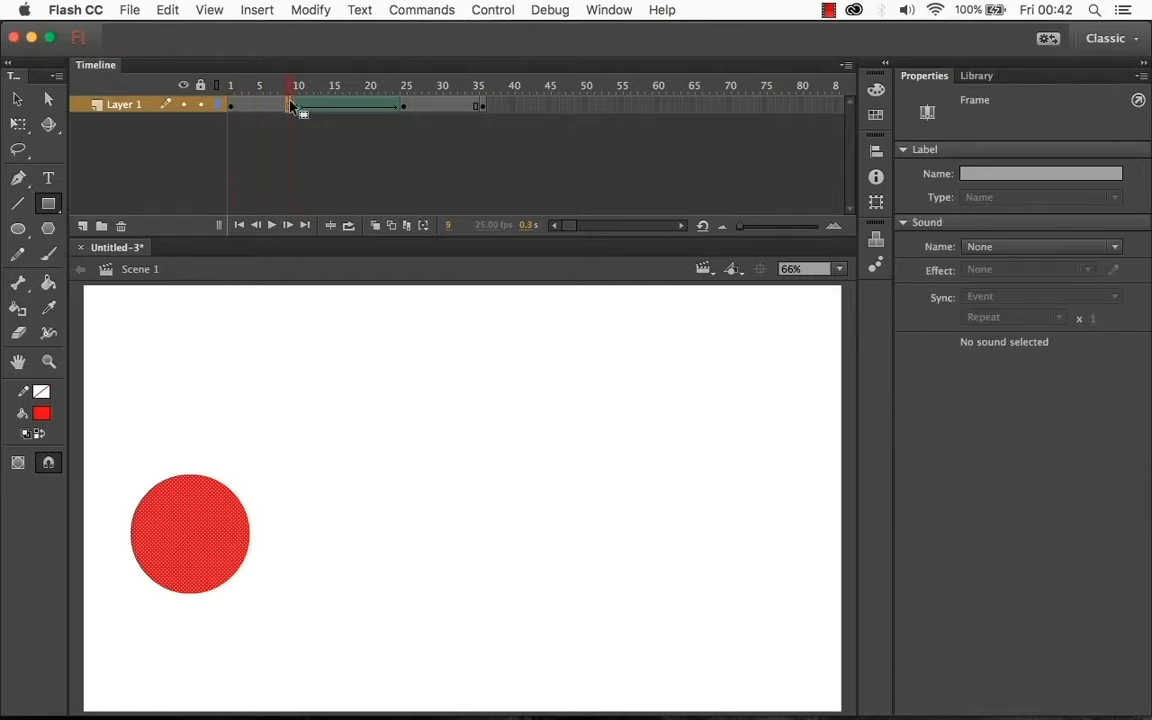
{"action": "left_click", "coordinate": [404, 104]}
{"action": "left_click", "coordinate": [458, 106]}
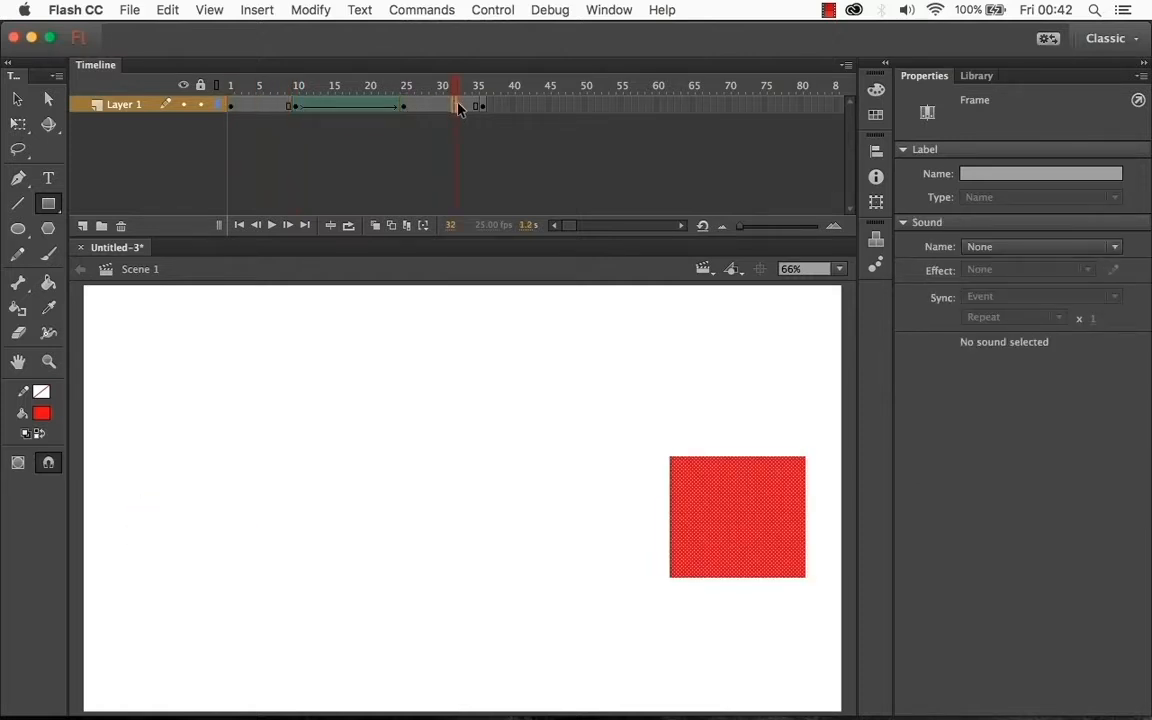
{"action": "left_click", "coordinate": [484, 106]}
{"action": "left_click", "coordinate": [405, 106]}
{"action": "key", "text": "super+Return"}
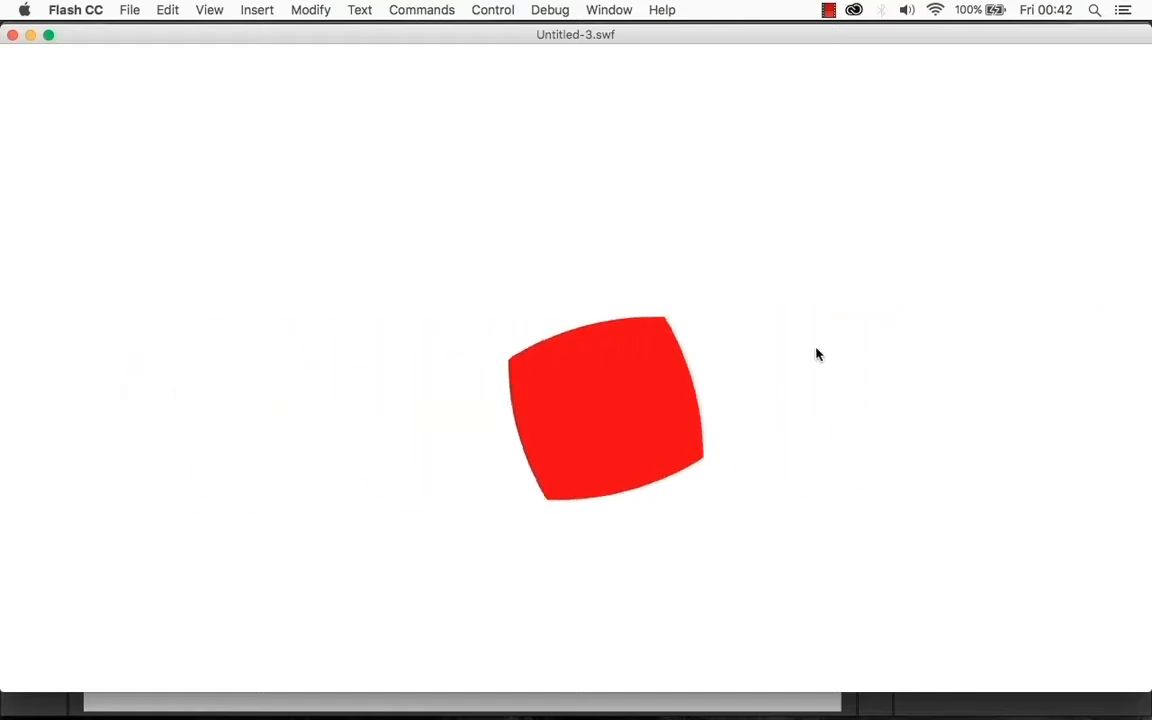
{"action": "left_click", "coordinate": [12, 35]}
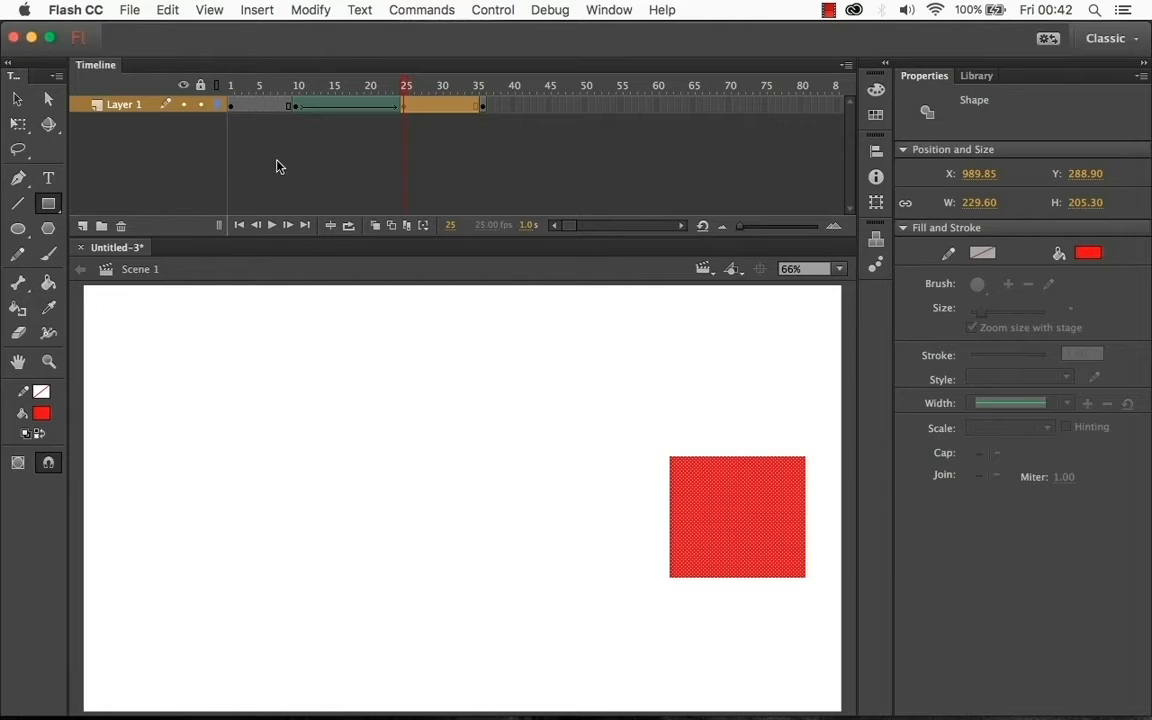
Inspect the in-between shapes of the tween at frames 14 and 19
{"action": "left_click", "coordinate": [323, 108]}
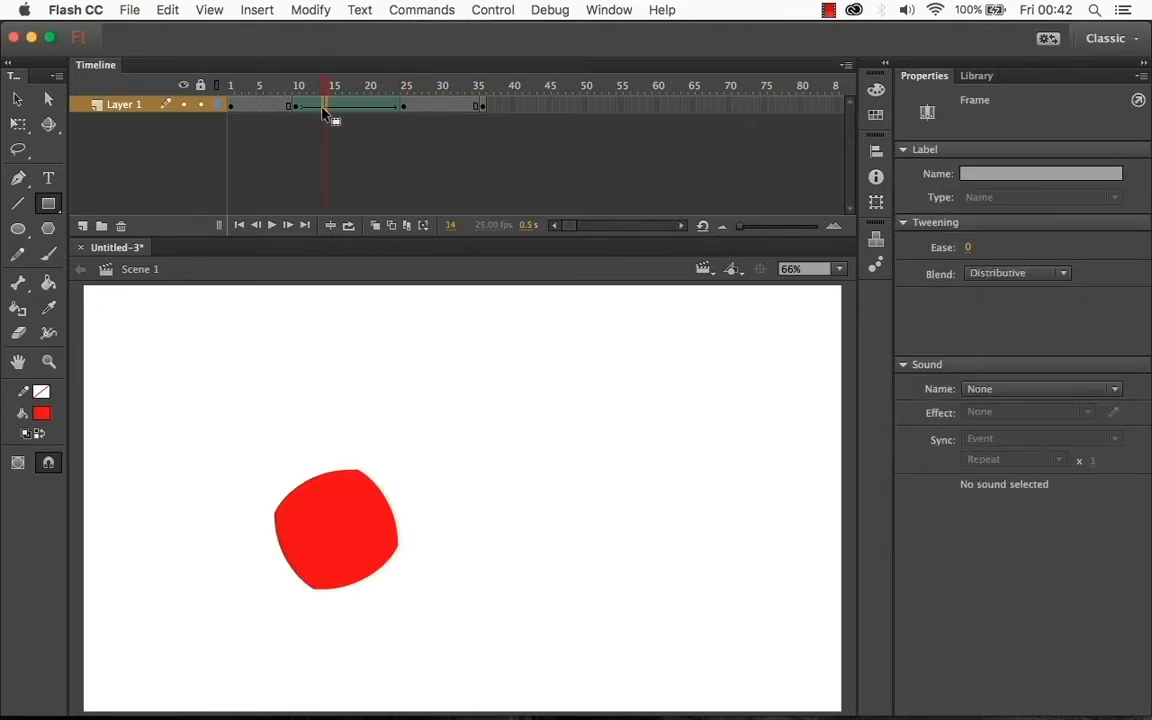
{"action": "left_click", "coordinate": [346, 119]}
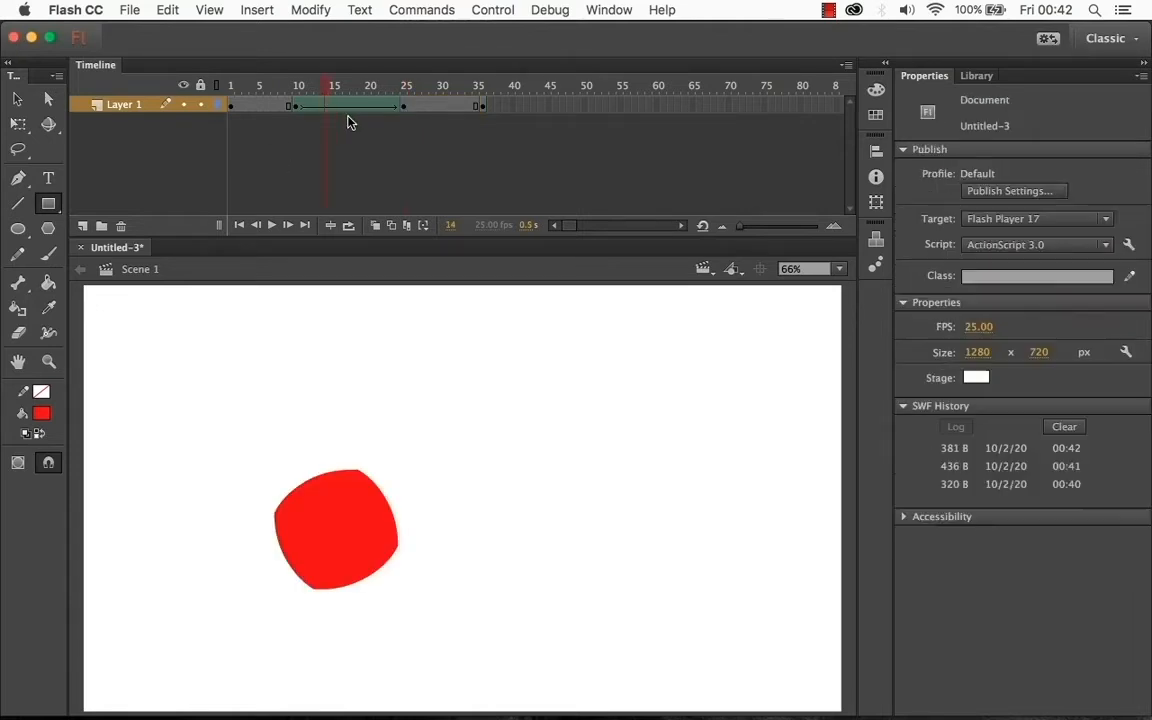
{"action": "left_click", "coordinate": [365, 104]}
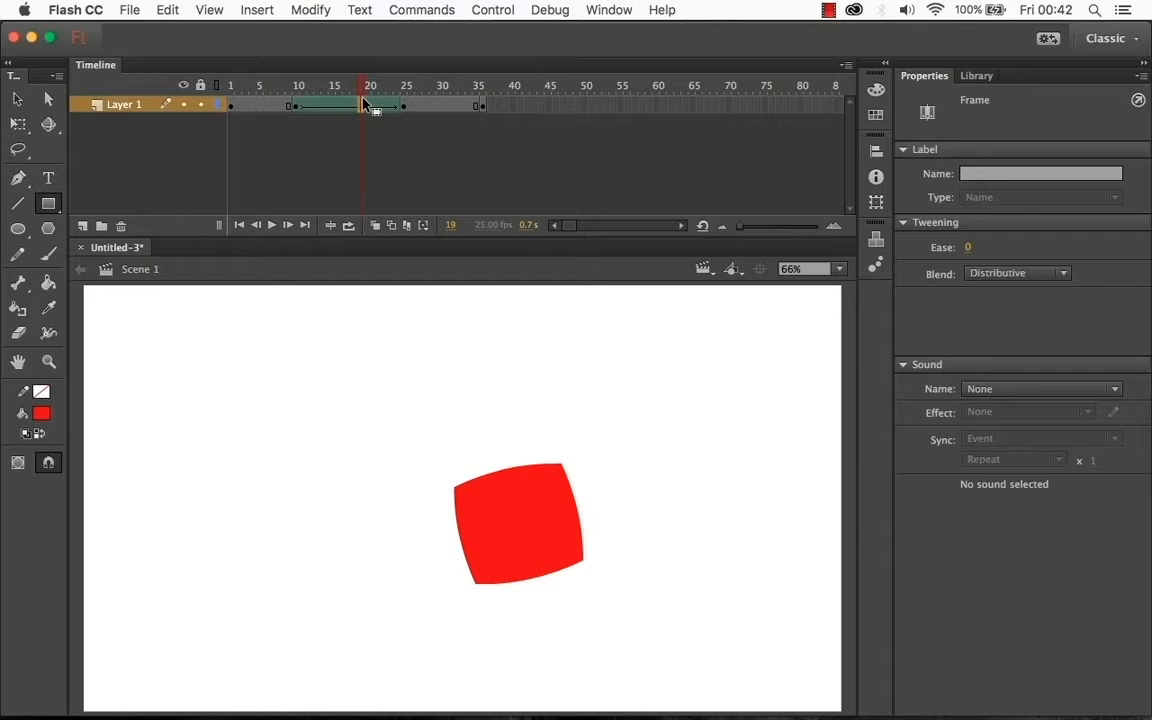
Convert the circle at frame 10 into a Movie Clip symbol named Symbol 1
{"action": "left_click", "coordinate": [296, 107]}
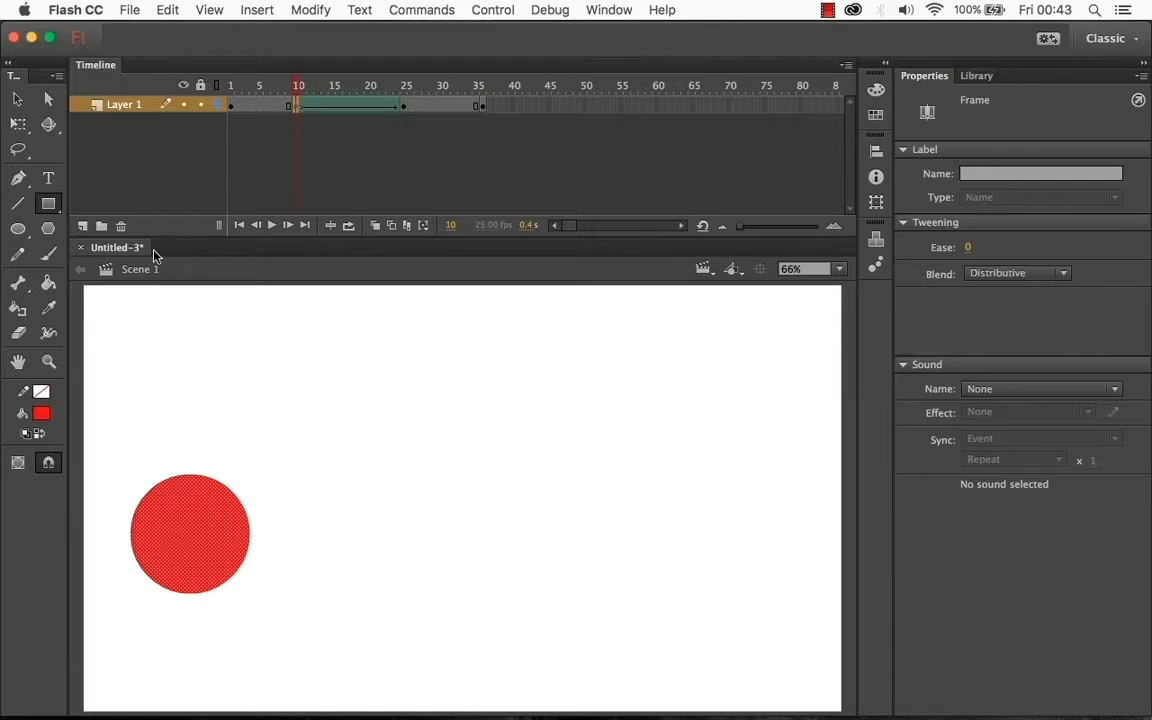
{"action": "left_click", "coordinate": [20, 100]}
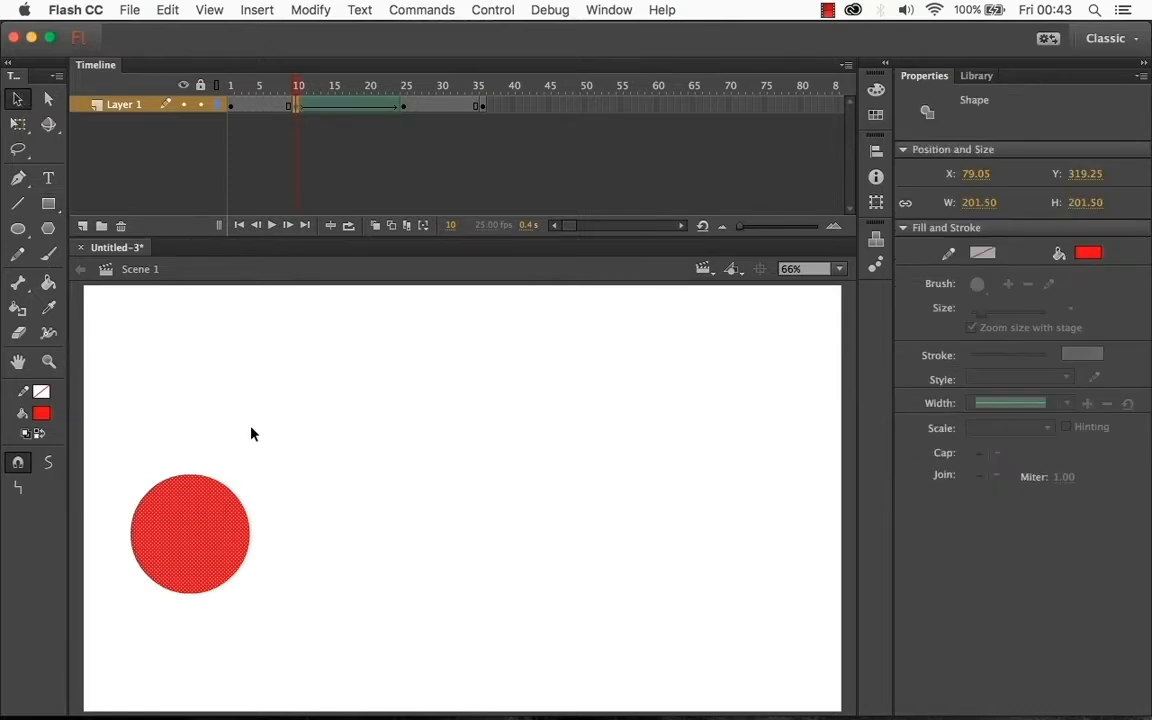
{"action": "left_click", "coordinate": [250, 432]}
{"action": "left_click", "coordinate": [210, 541]}
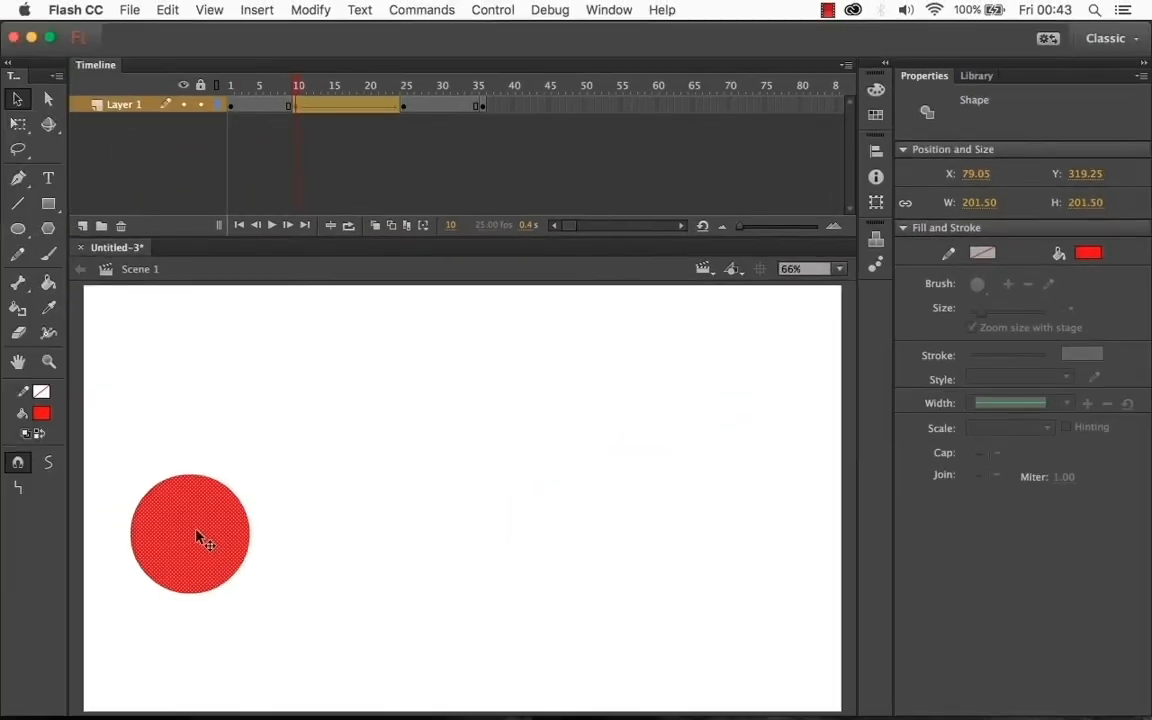
{"action": "right_click", "coordinate": [196, 536]}
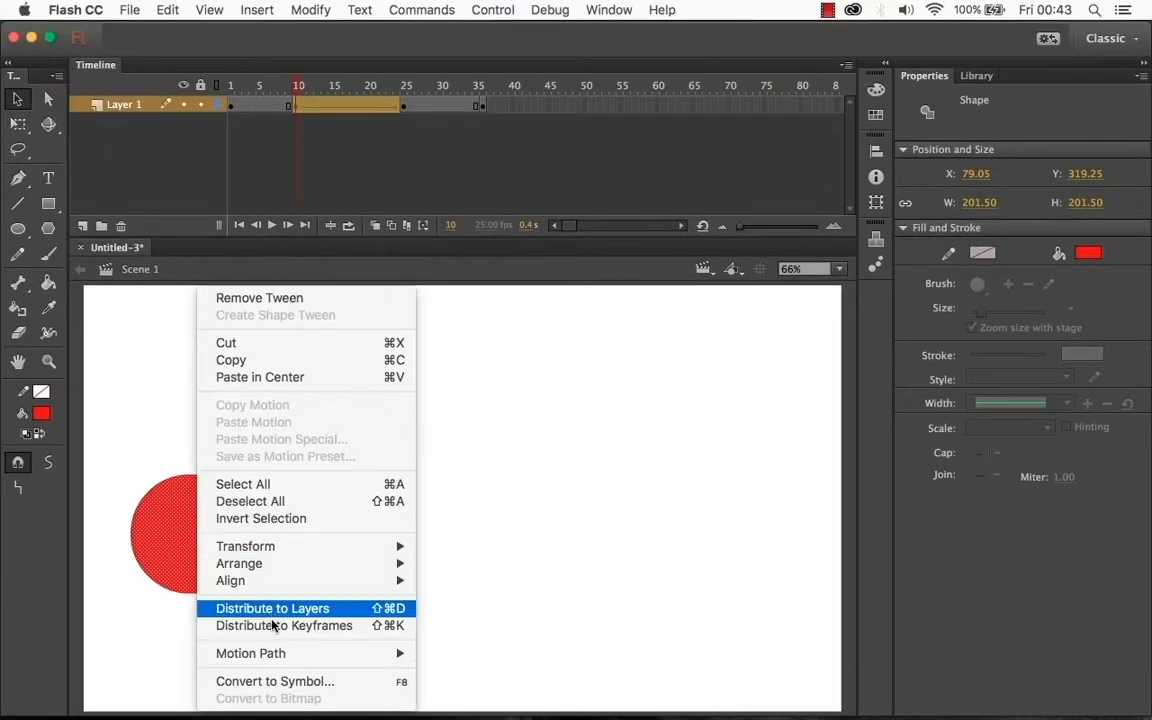
{"action": "left_click", "coordinate": [275, 681]}
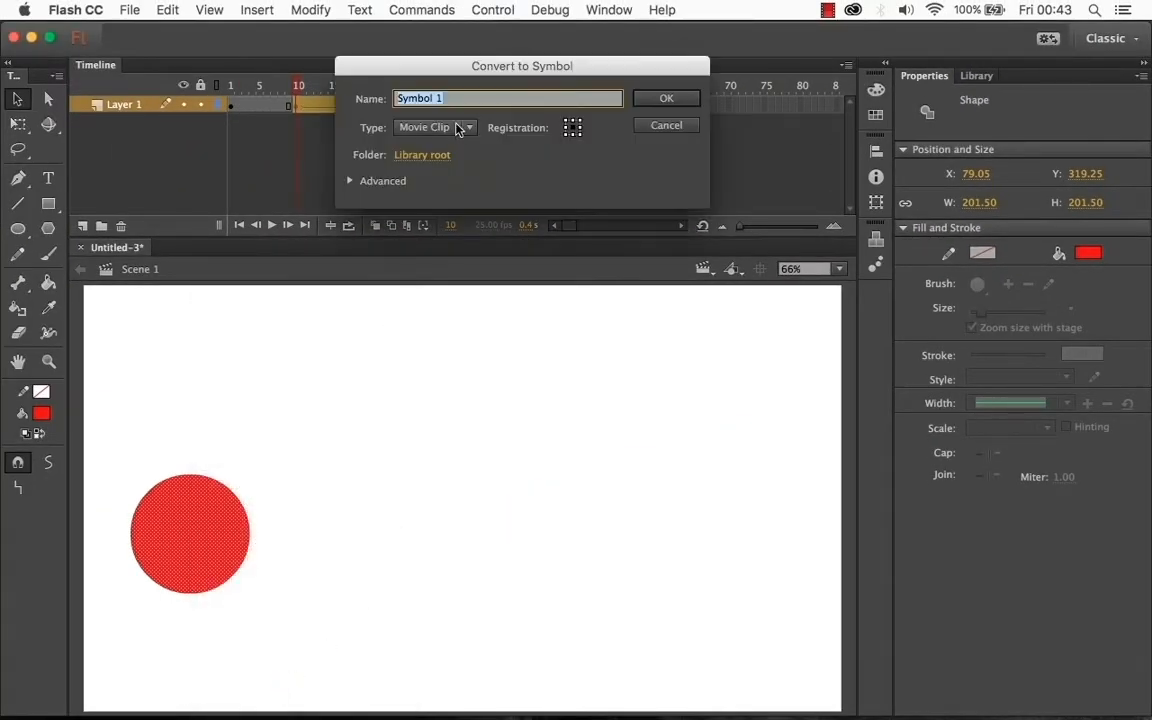
{"action": "left_click", "coordinate": [667, 99]}
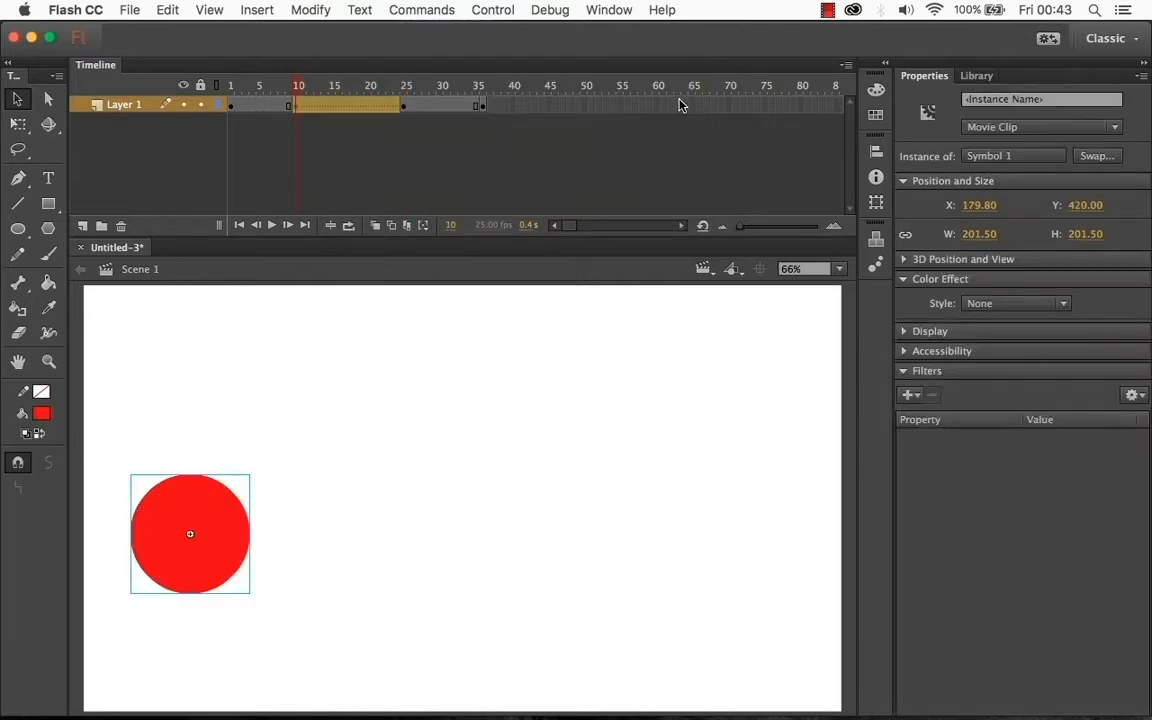
Inspect the tween span between frames 10 and 25 with the circle as a symbol, and test the movie
{"action": "left_click", "coordinate": [335, 117]}
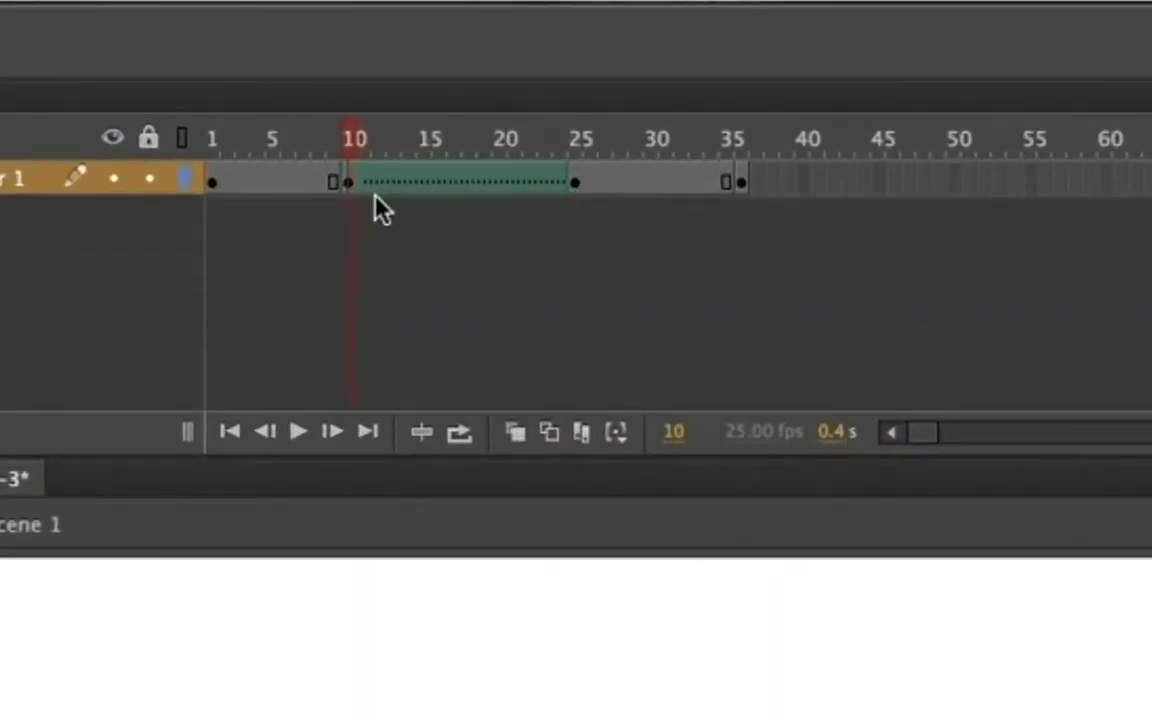
{"action": "left_click", "coordinate": [577, 186]}
{"action": "left_click", "coordinate": [457, 186]}
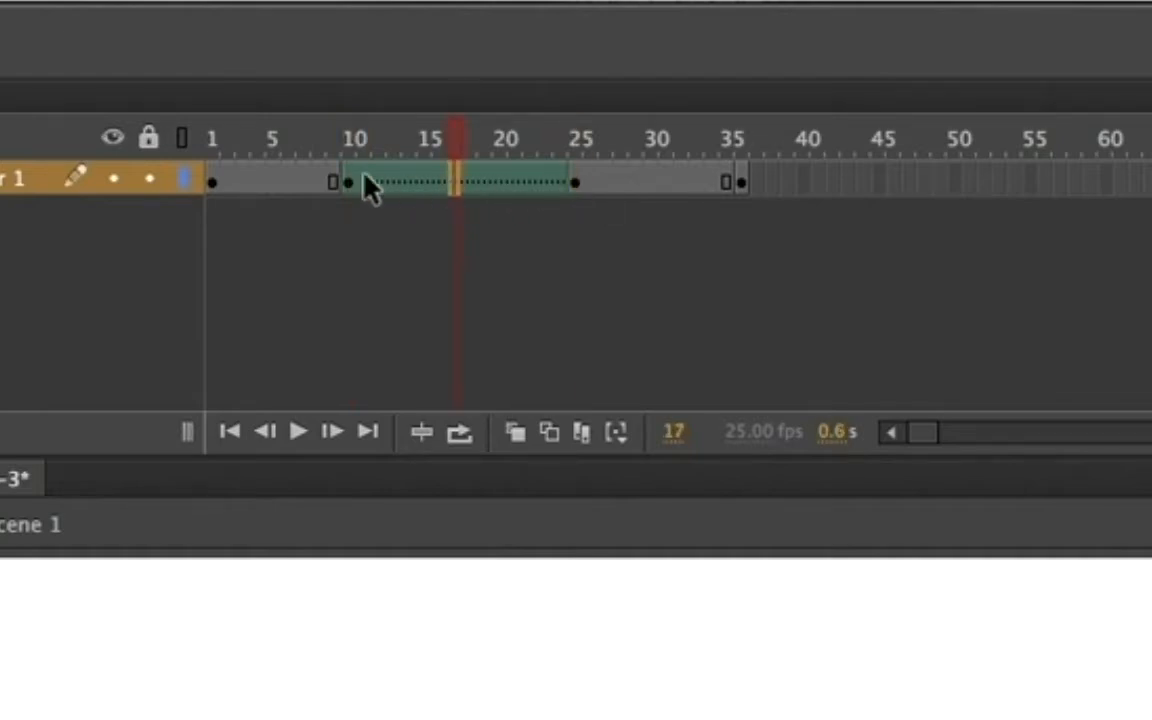
{"action": "key", "text": "super+Return"}
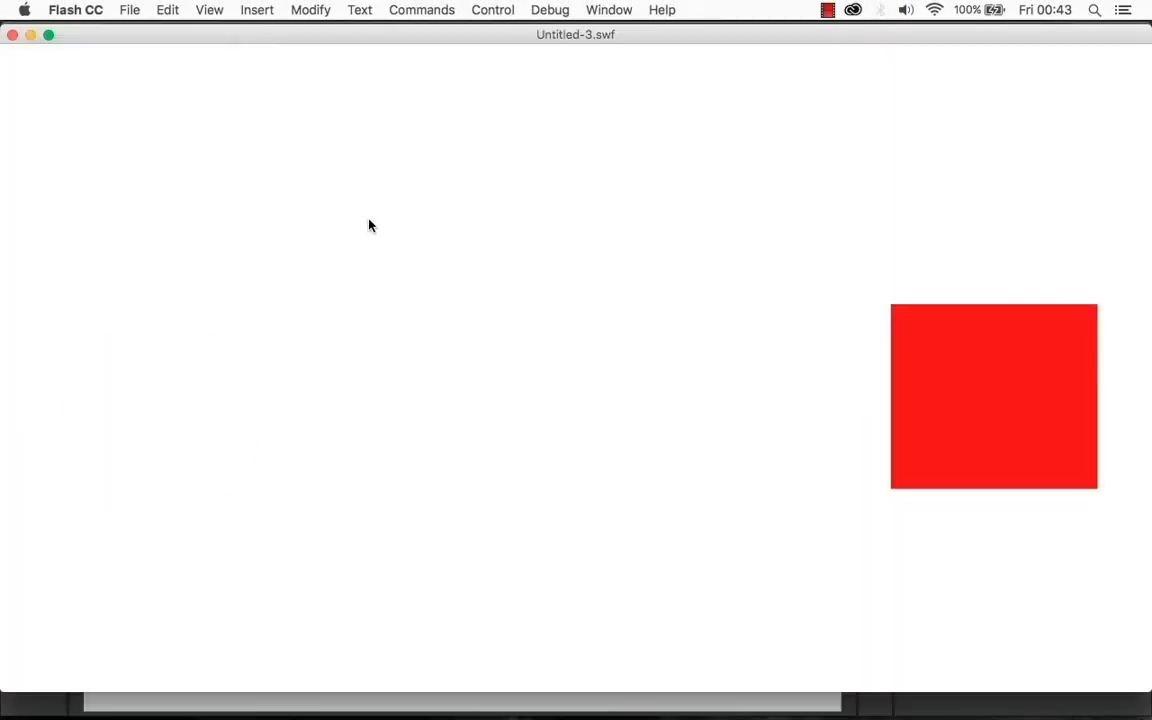
{"action": "left_click", "coordinate": [12, 36]}
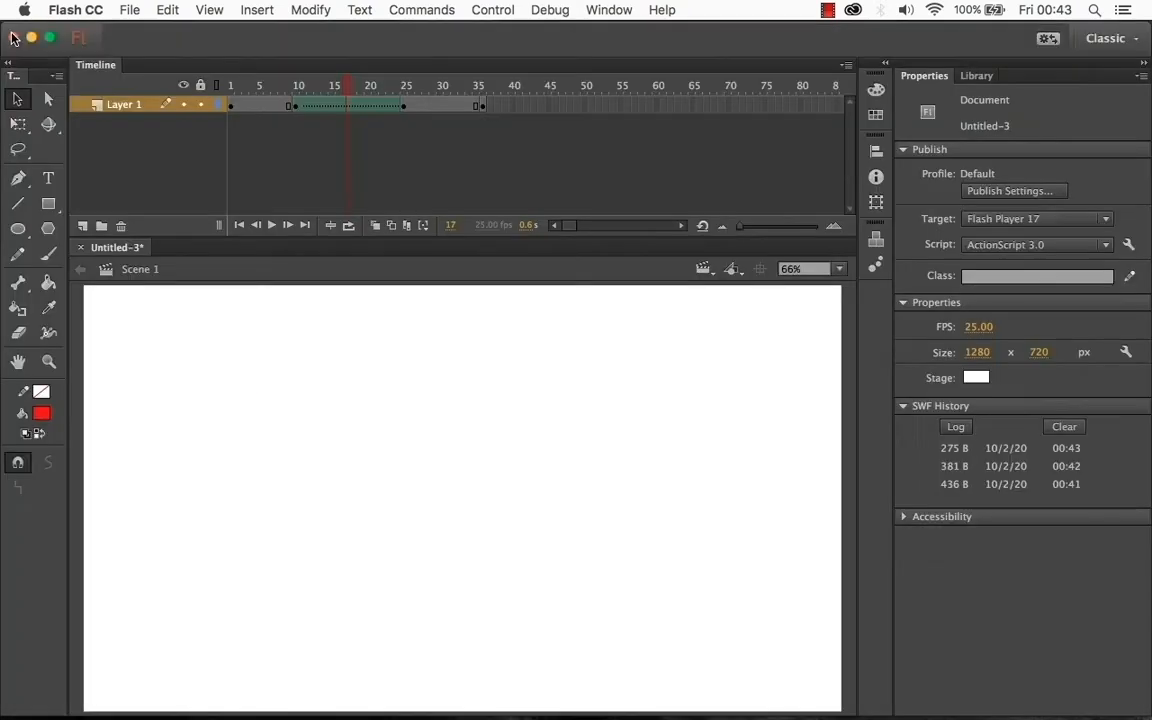
Break apart the circle symbol at frame 10 into a plain shape, scrub through the tween and test the movie
{"action": "left_click", "coordinate": [297, 106]}
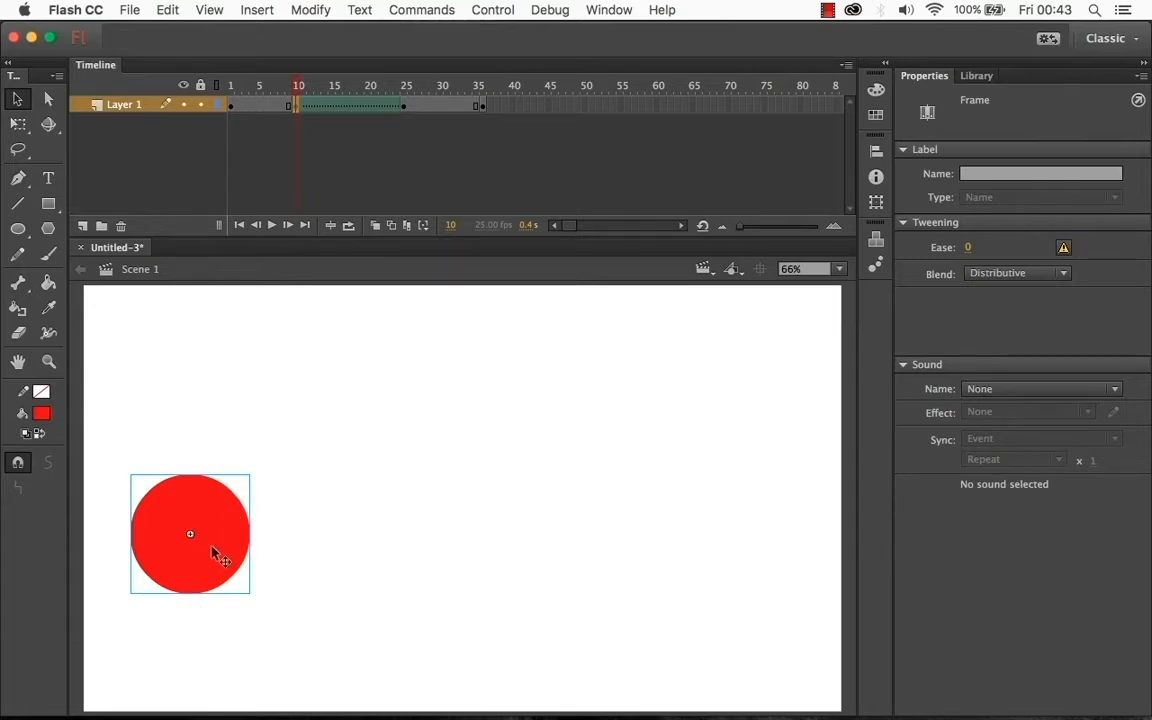
{"action": "key", "text": "super+b"}
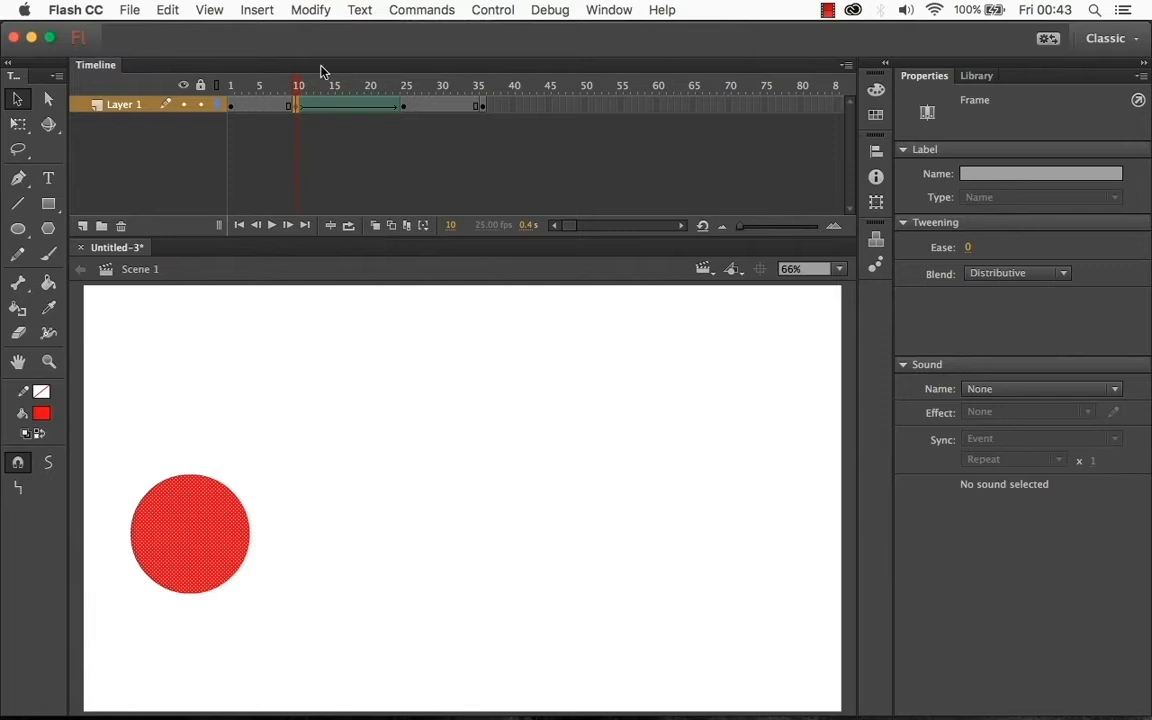
{"action": "left_click_drag", "start_coordinate": [298, 88], "coordinate": [365, 105]}
{"action": "key", "text": "super+Return"}
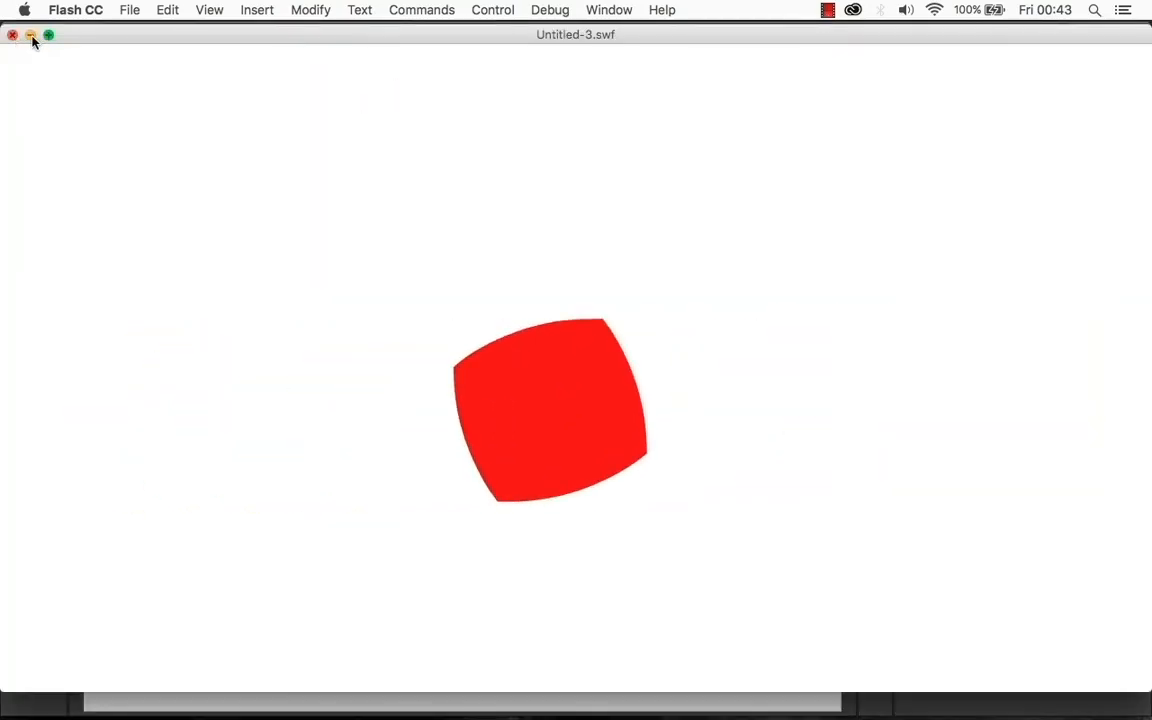
{"action": "left_click", "coordinate": [13, 36]}
Check that the circle at frame 10 and the rectangle at frame 25 are both plain shapes, and review the tween between them
{"action": "left_click", "coordinate": [300, 106]}
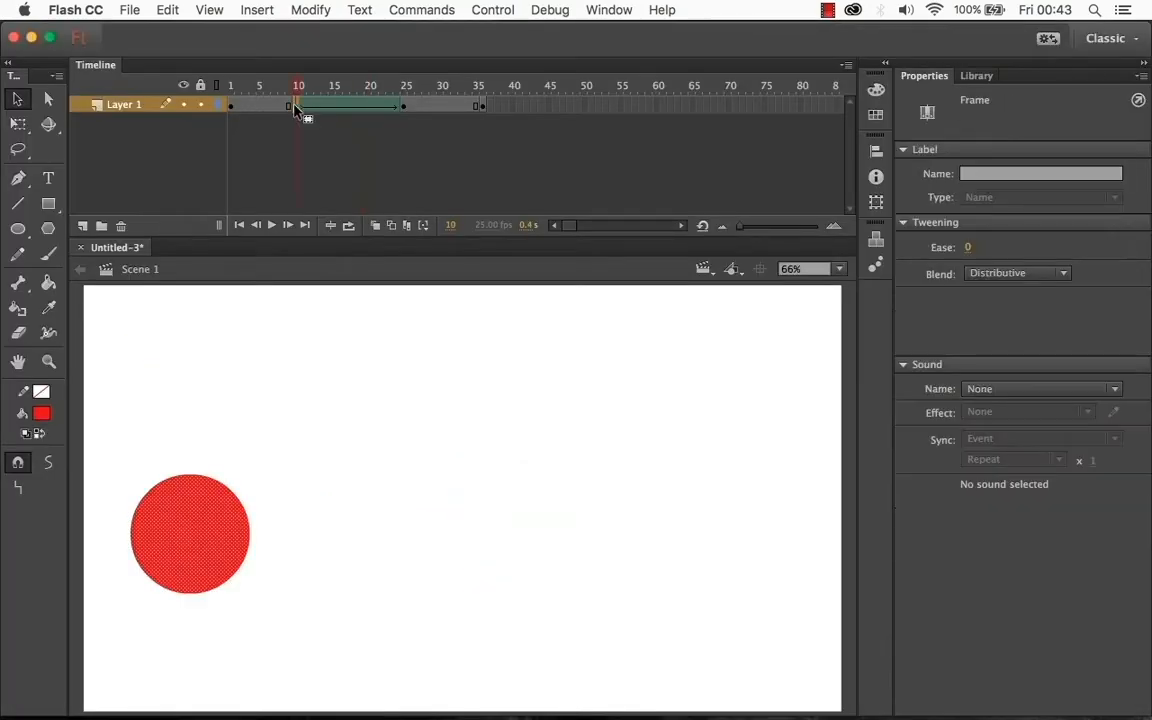
{"action": "left_click", "coordinate": [211, 532]}
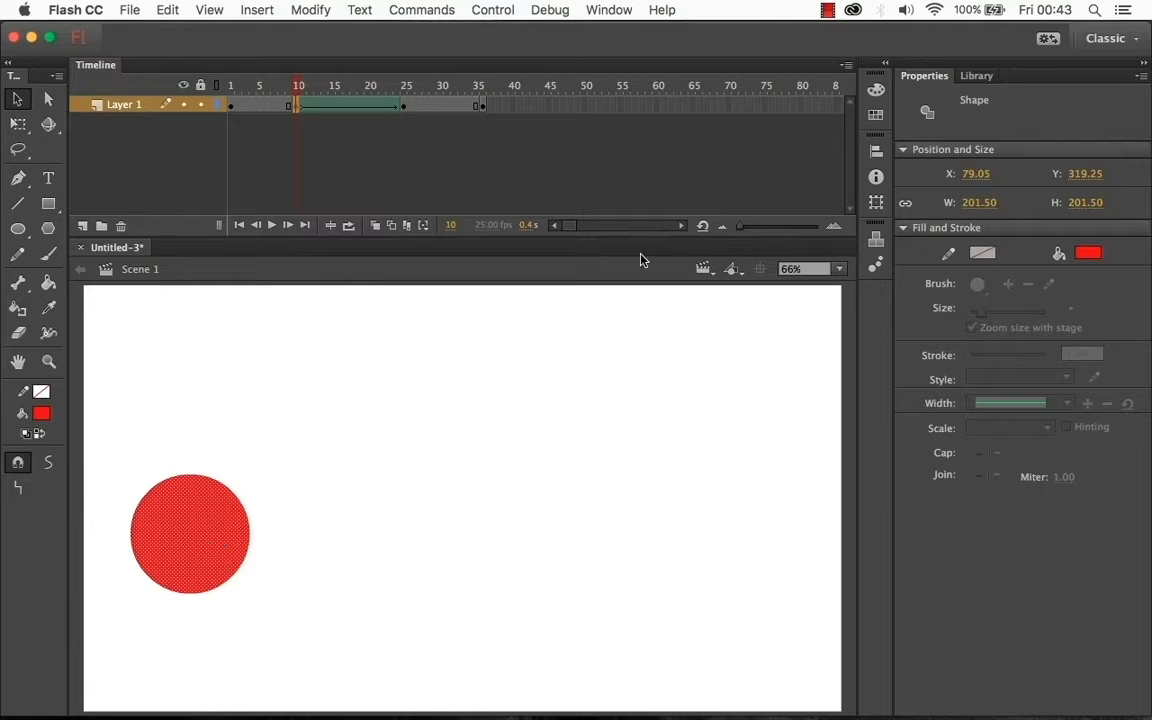
{"action": "left_click", "coordinate": [403, 106]}
{"action": "left_click", "coordinate": [750, 503]}
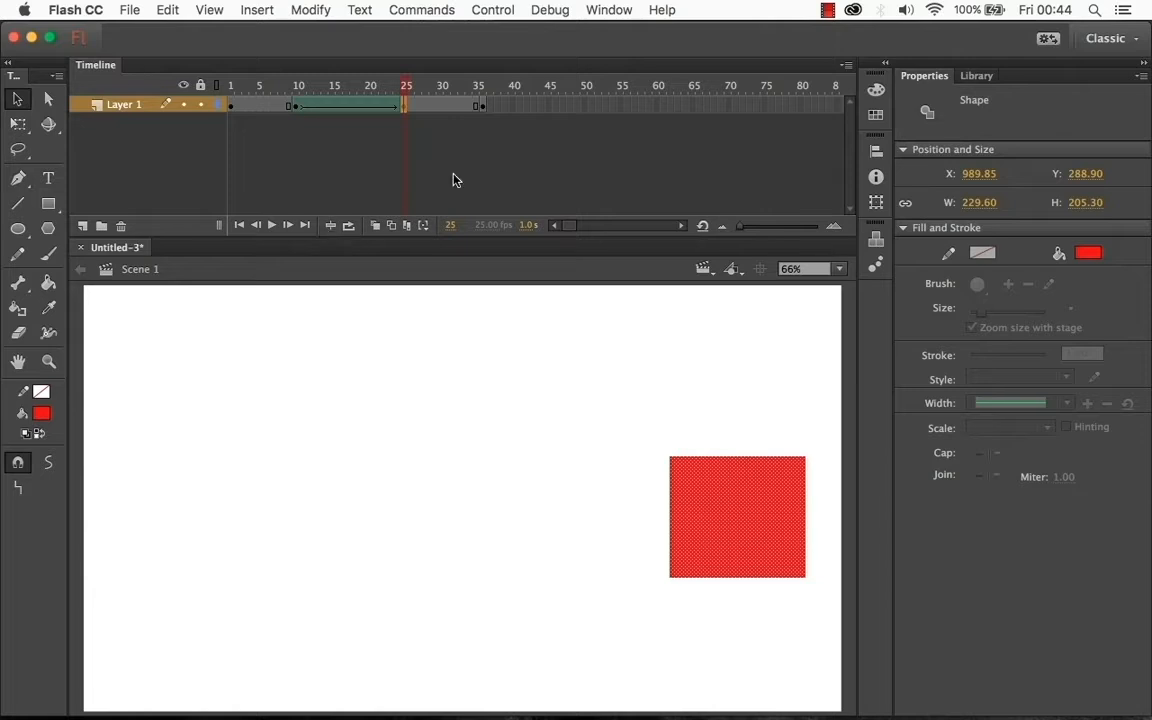
{"action": "left_click", "coordinate": [367, 468]}
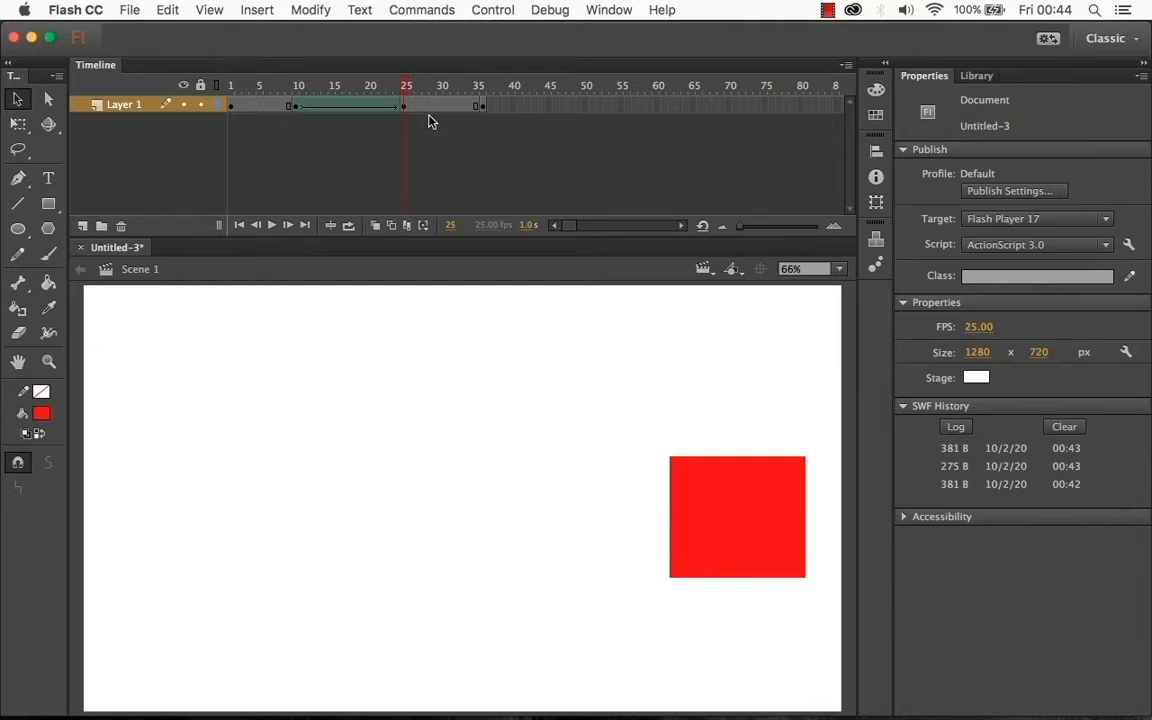
{"action": "left_click_drag", "start_coordinate": [299, 107], "coordinate": [405, 110]}
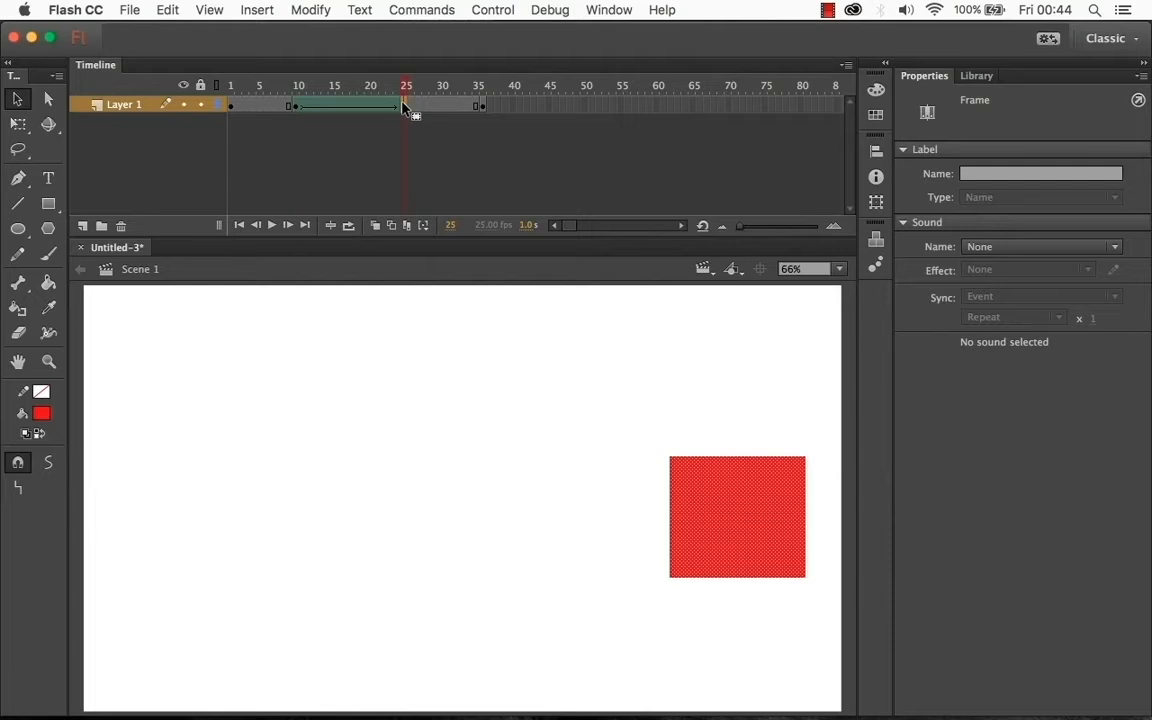
{"action": "mouse_move", "coordinate": [150, 710]}
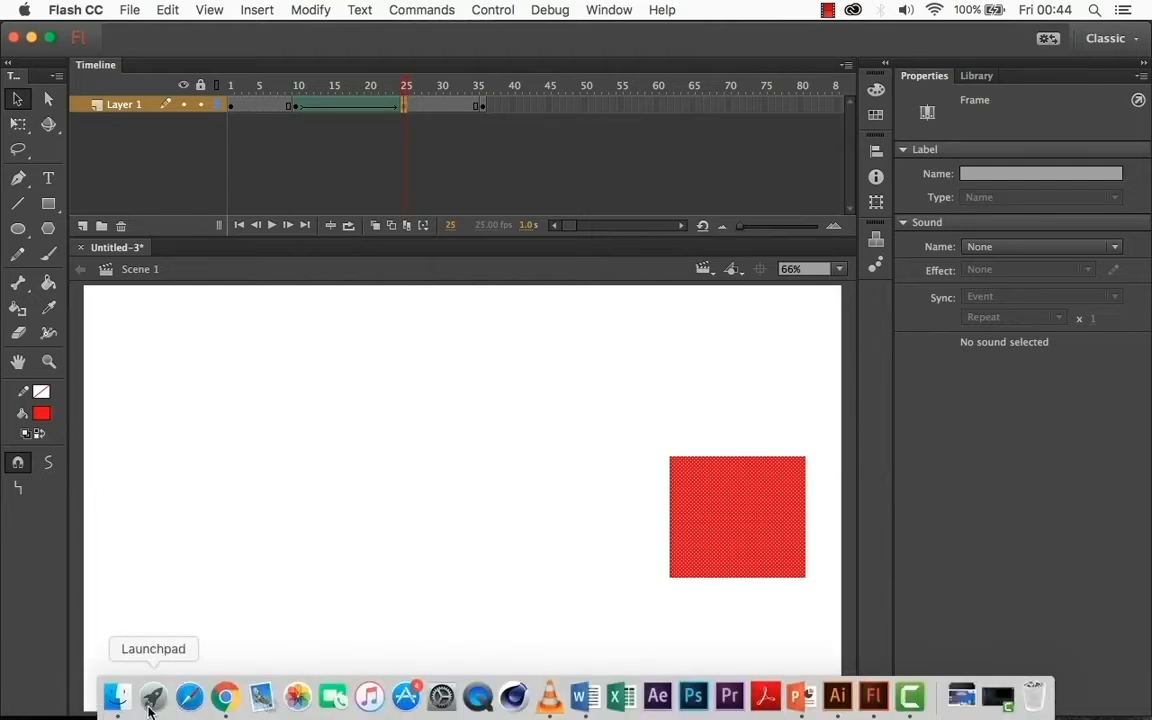
Switch to Finder and preview the video 02. Anticipation - 12 Principles of Animation in the Pertemuan 3 folder
{"action": "left_click", "coordinate": [117, 697]}
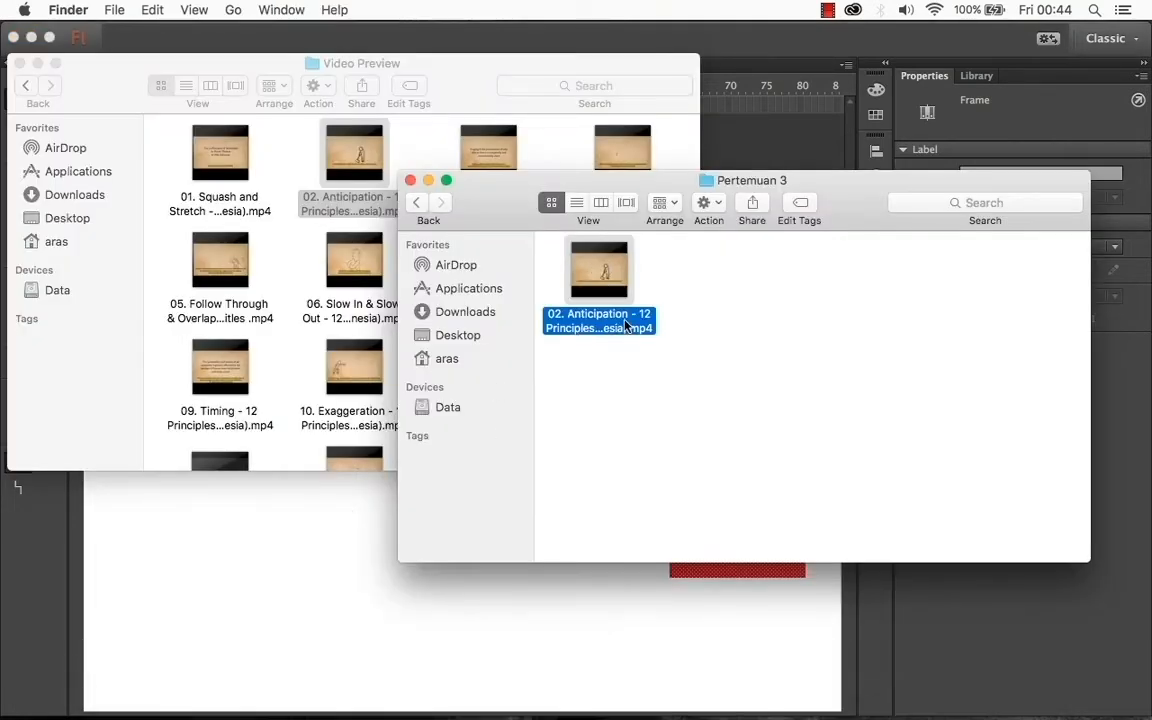
{"action": "key", "text": "space"}
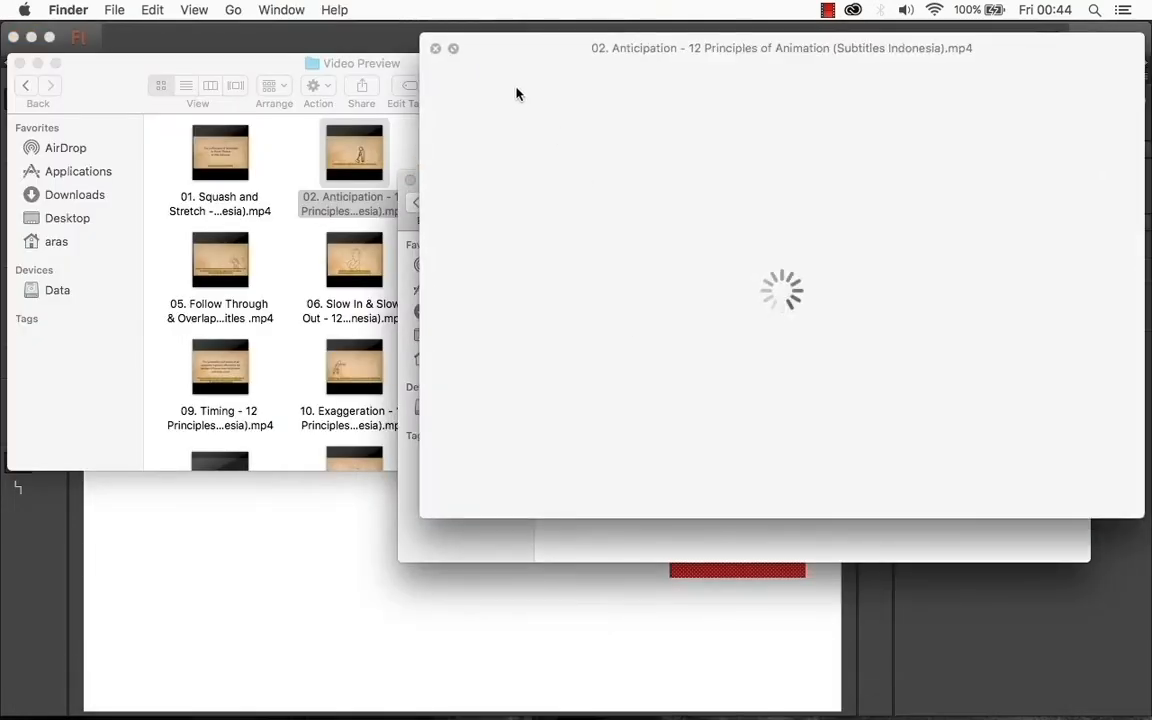
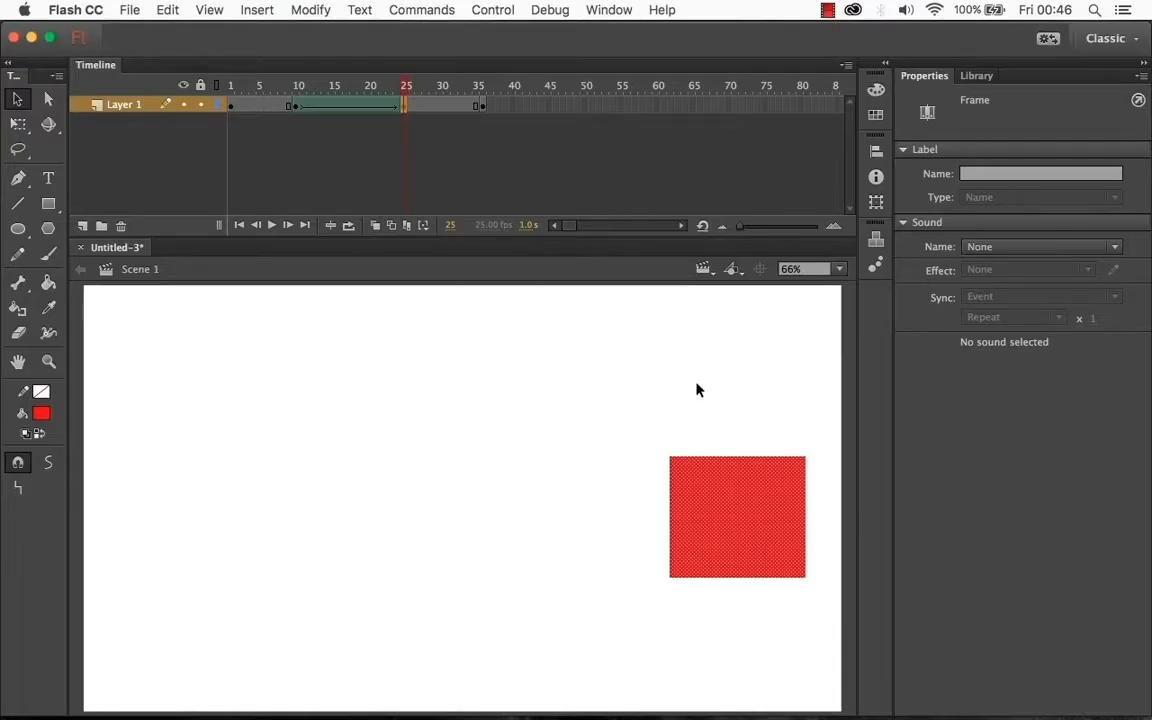
Review the shape tween's starting circle at frame 10 and the in-between shape at frame 17
{"action": "left_click", "coordinate": [295, 106]}
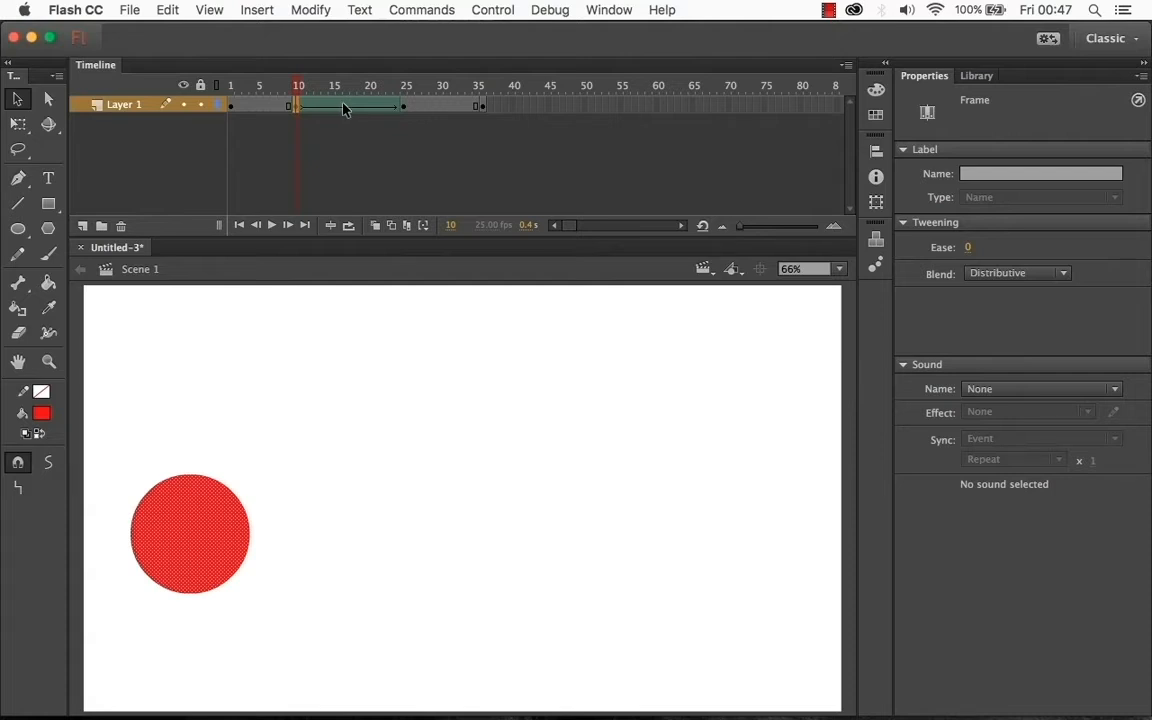
{"action": "left_click", "coordinate": [347, 109]}
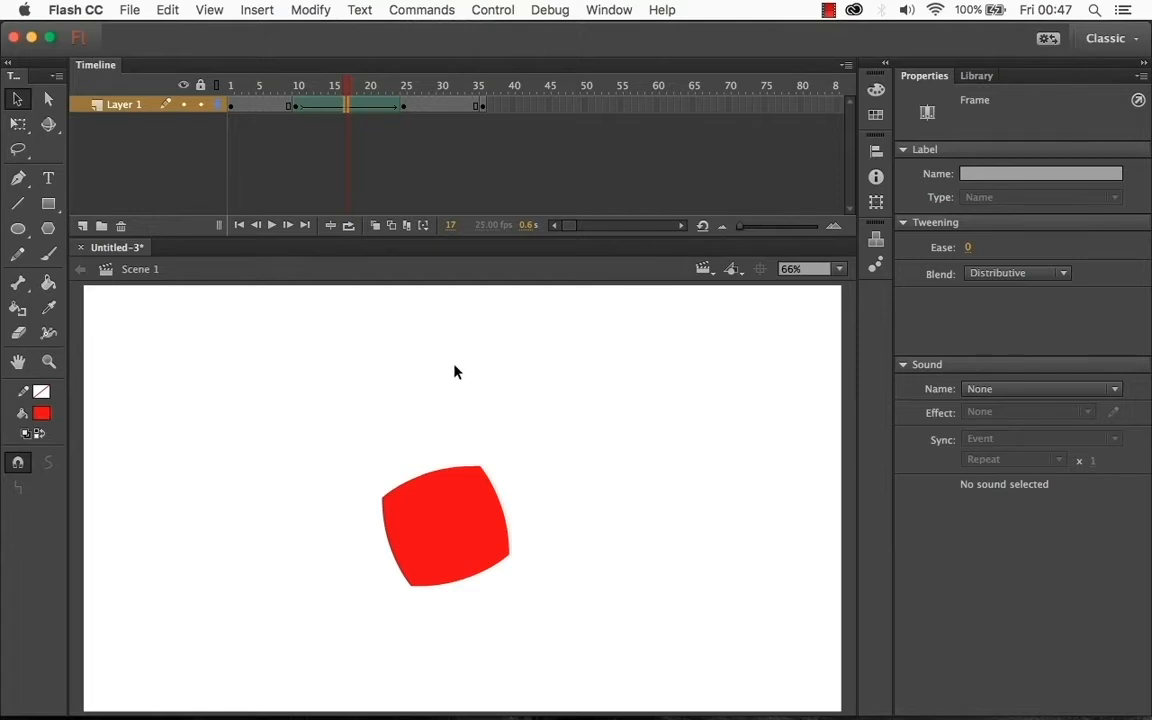
Create a new document and draw a strokeless red rectangle about 237 by 195 px near the stage's bottom centre
{"action": "left_click", "coordinate": [547, 451]}
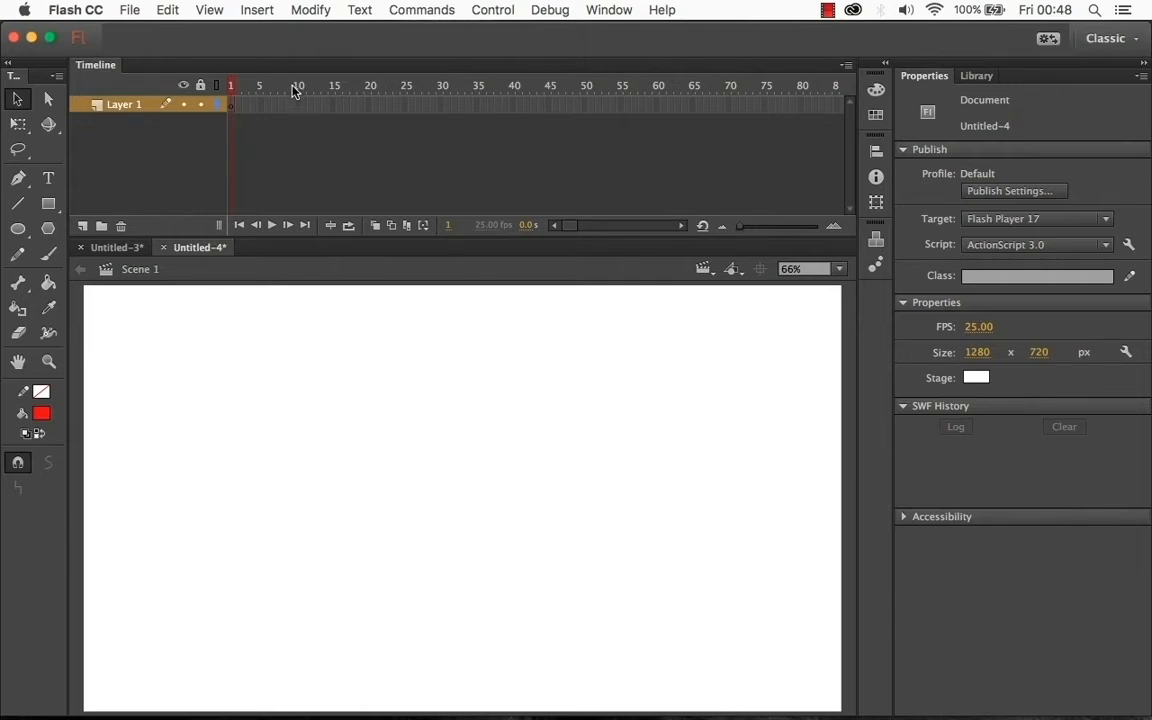
{"action": "left_click", "coordinate": [50, 205]}
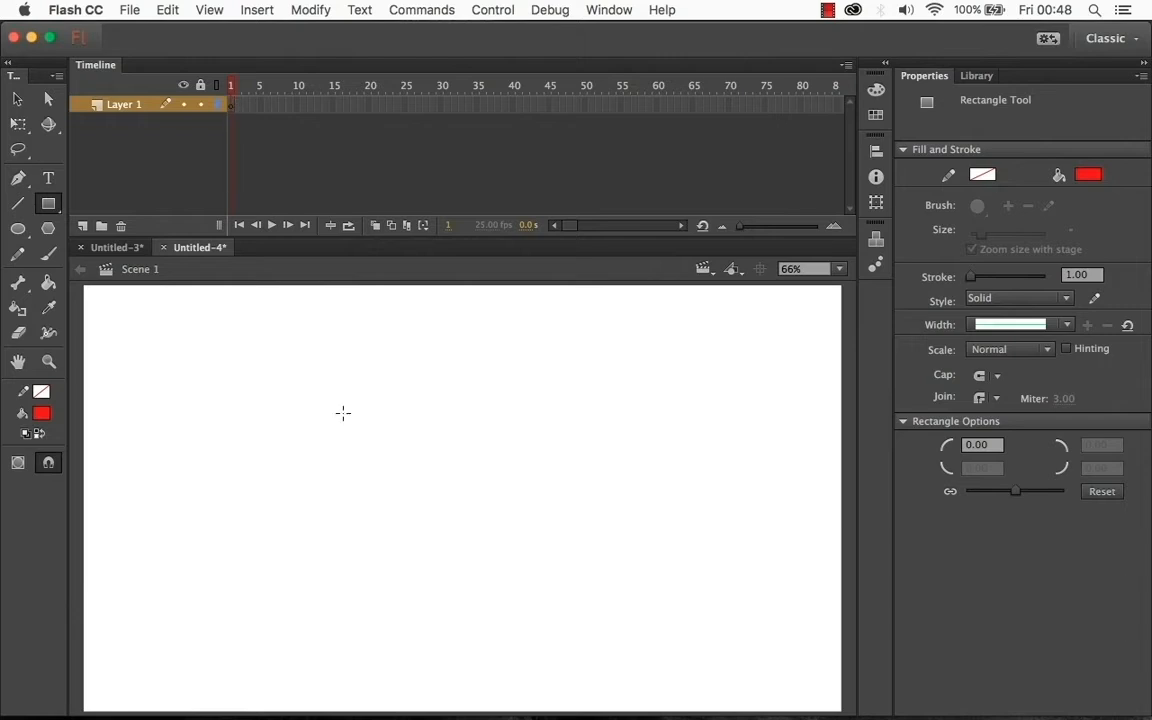
{"action": "mouse_move", "coordinate": [383, 577]}
{"action": "left_mouse_down"}
{"action": "mouse_move", "coordinate": [470, 627]}
{"action": "mouse_move", "coordinate": [522, 694]}
{"action": "left_mouse_up"}
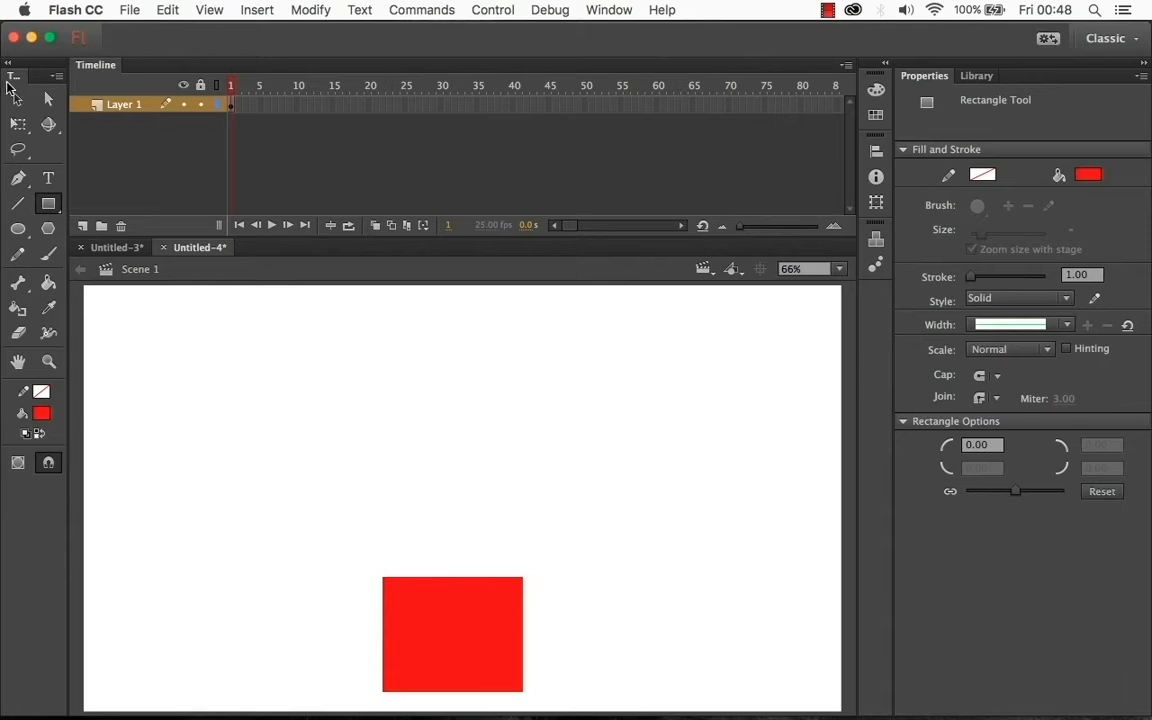
{"action": "left_click", "coordinate": [16, 97]}
{"action": "mouse_move", "coordinate": [474, 617]}
{"action": "left_mouse_down"}
{"action": "mouse_move", "coordinate": [428, 590]}
{"action": "mouse_move", "coordinate": [474, 590]}
{"action": "mouse_move", "coordinate": [480, 617]}
{"action": "left_mouse_up"}
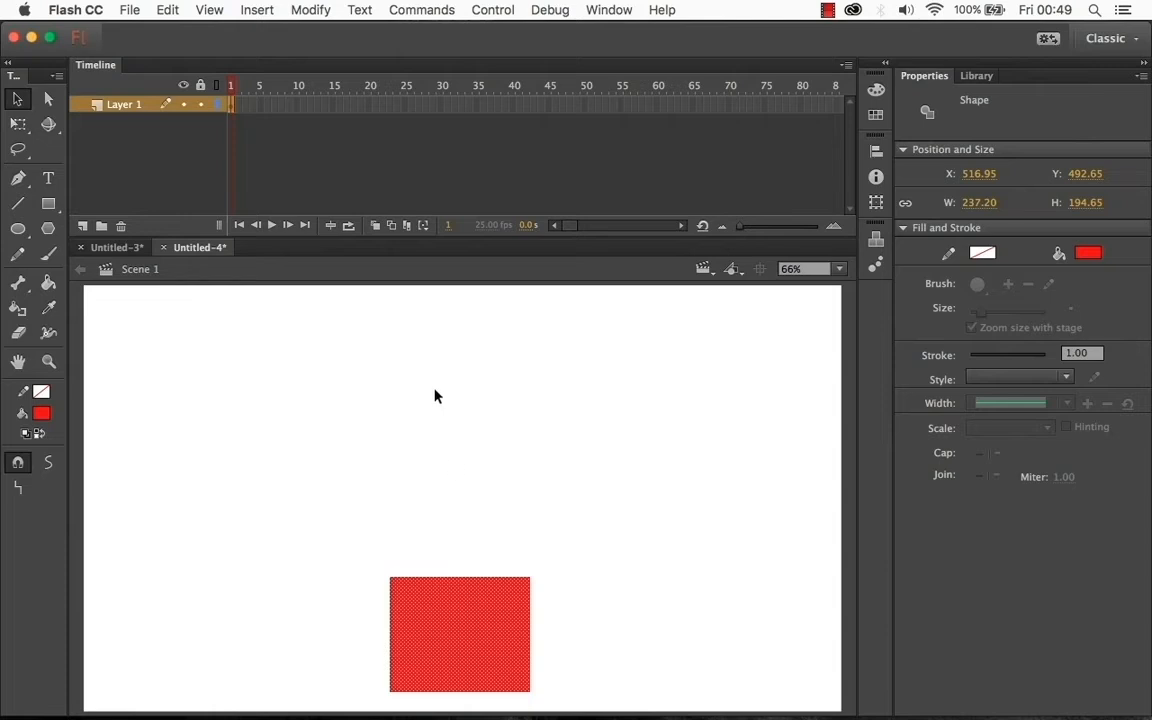
Show the rulers and place horizontal guides along the rectangle's bottom and top edges
{"action": "left_click", "coordinate": [257, 10]}
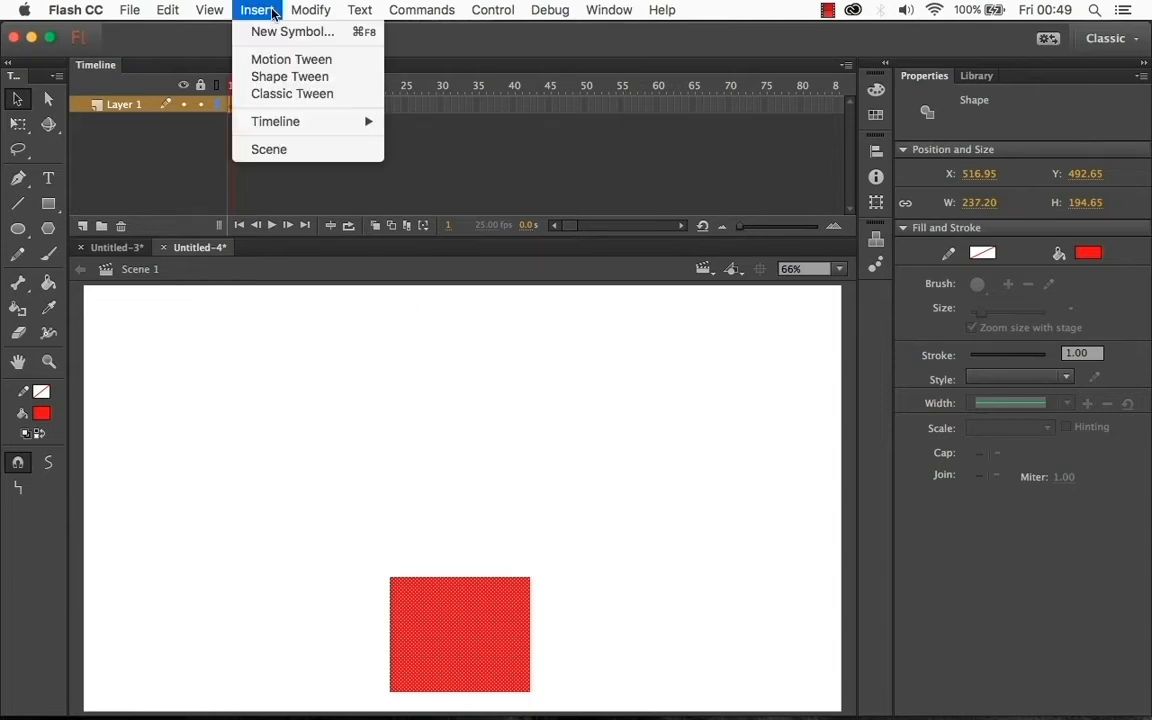
{"action": "left_click", "coordinate": [296, 12]}
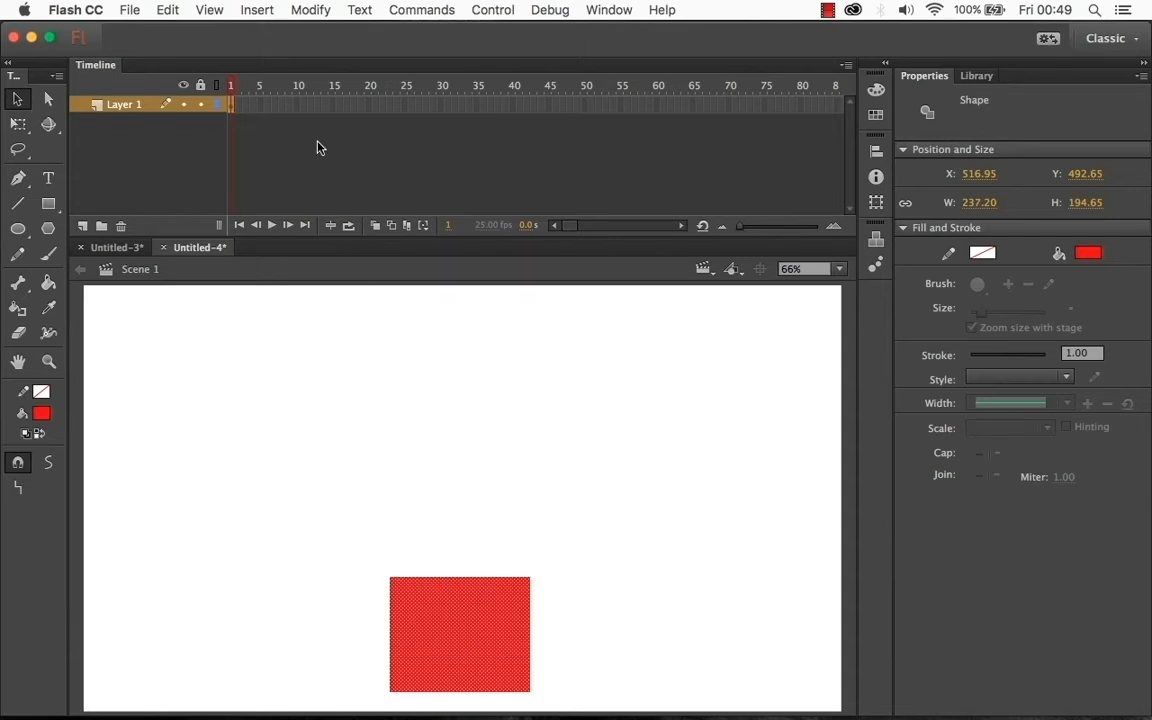
{"action": "left_click", "coordinate": [267, 12]}
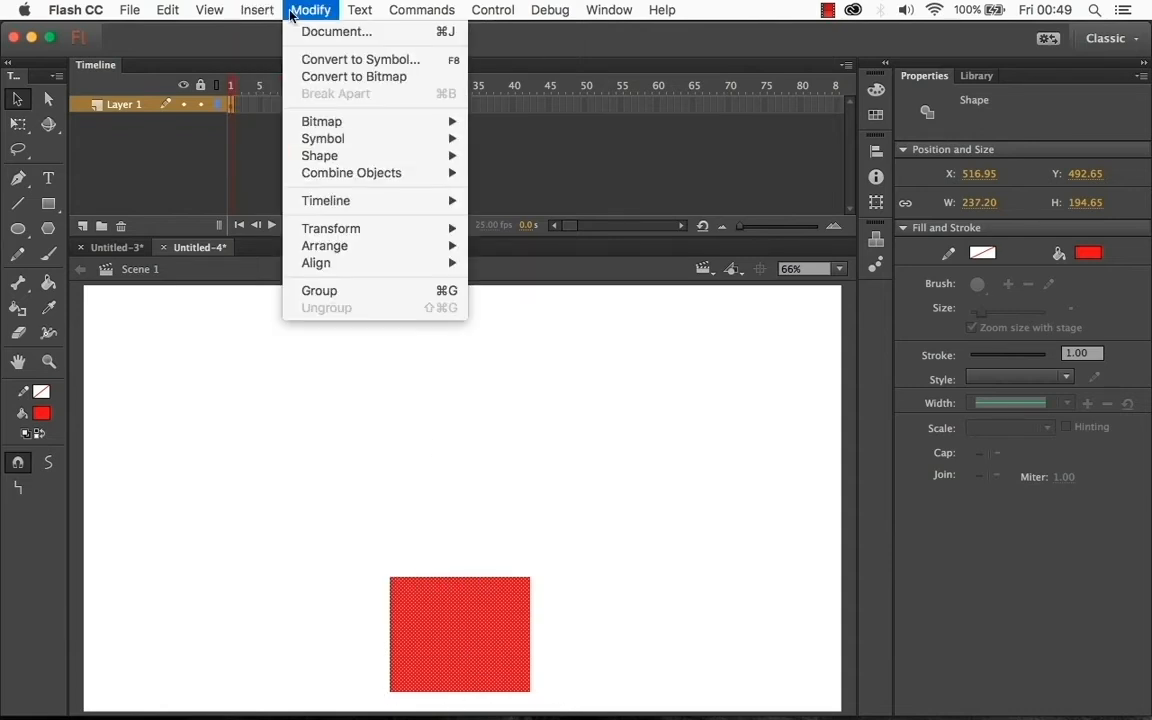
{"action": "mouse_move", "coordinate": [205, 12]}
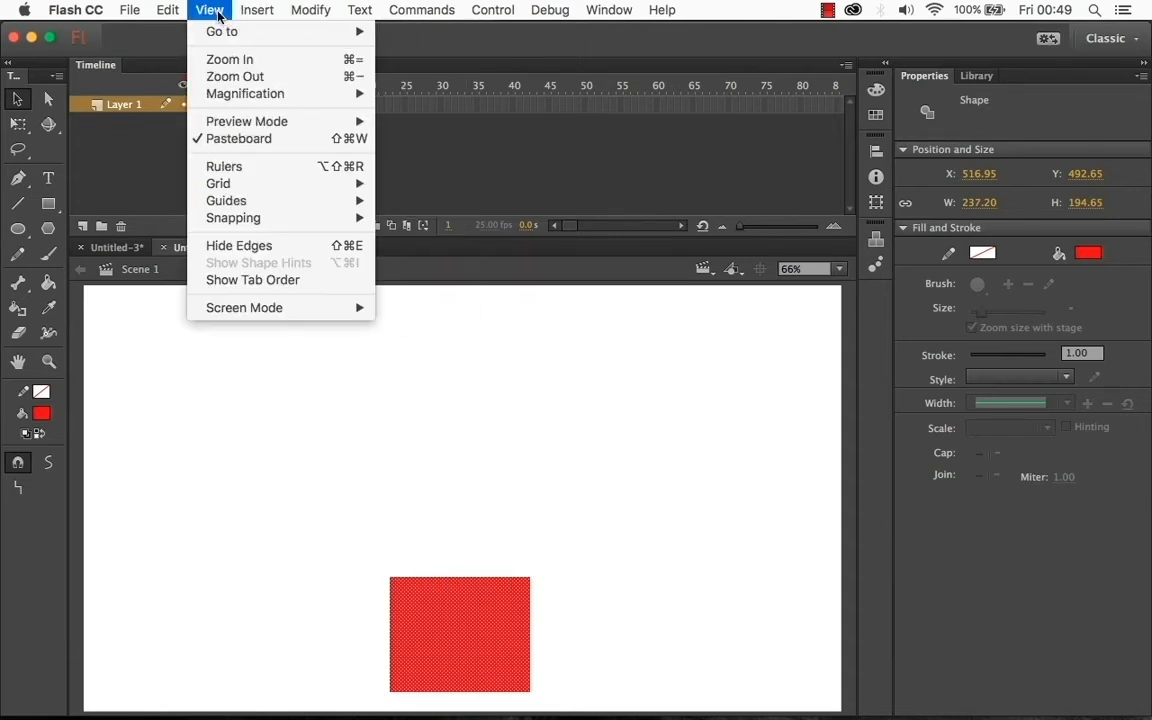
{"action": "left_click", "coordinate": [218, 167]}
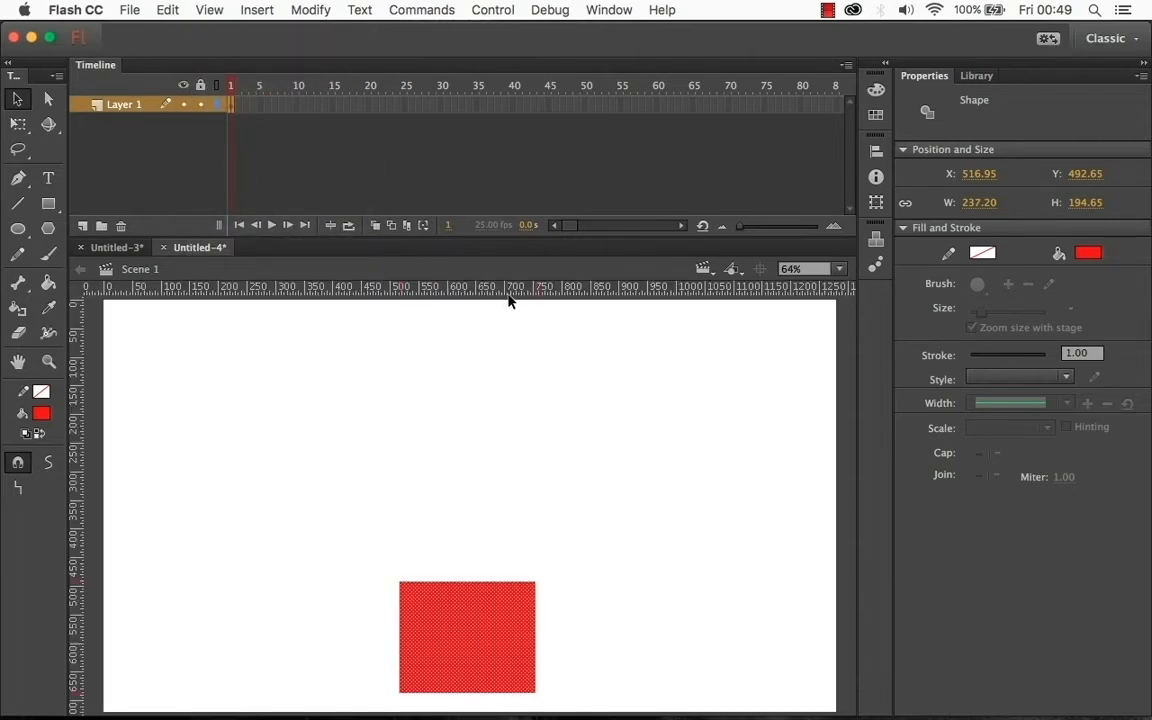
{"action": "left_click_drag", "start_coordinate": [517, 291], "coordinate": [499, 697]}
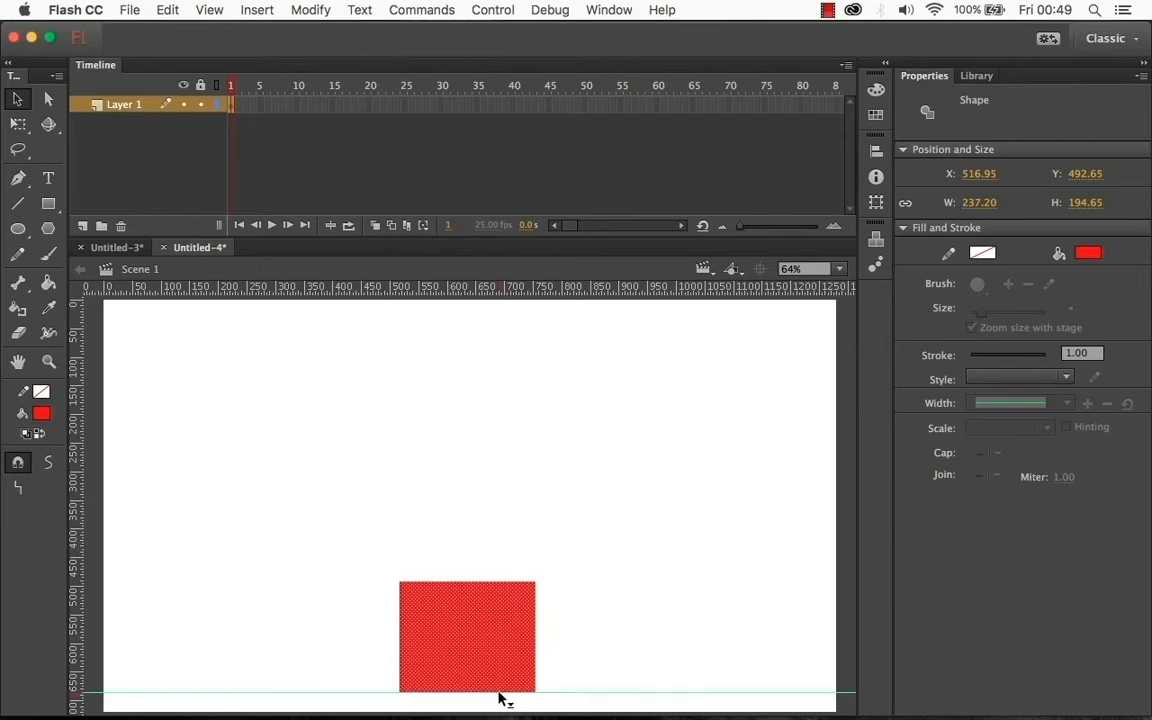
{"action": "left_click_drag", "start_coordinate": [527, 290], "coordinate": [527, 587]}
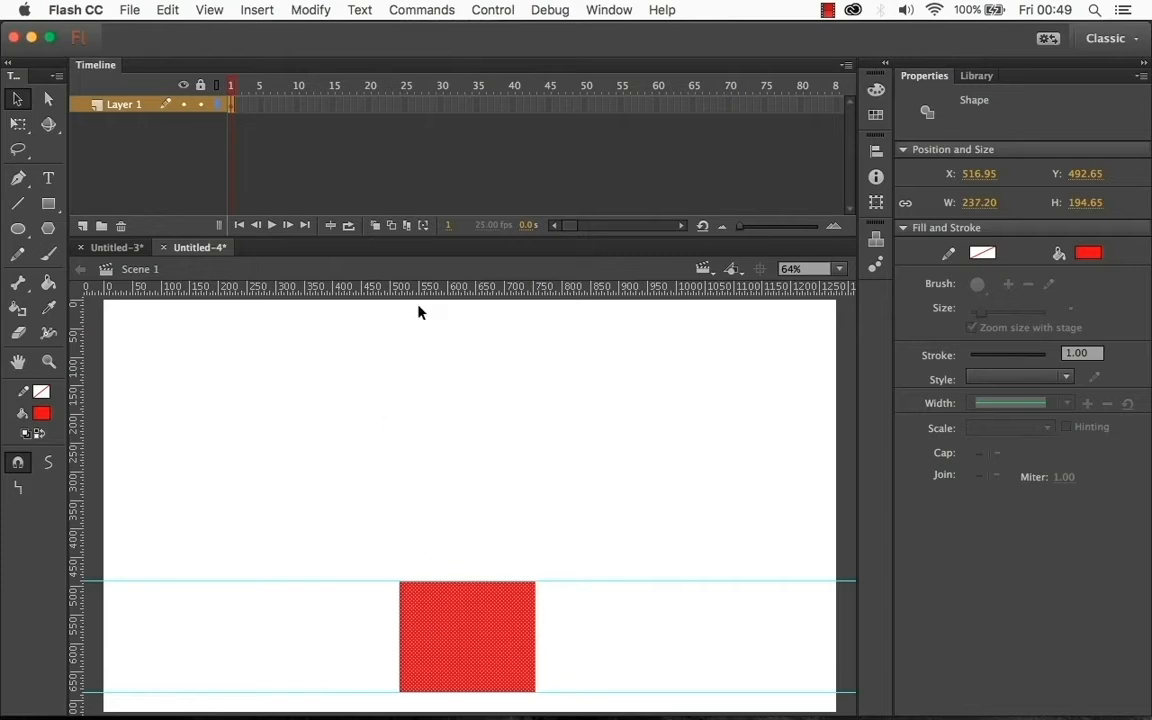
Lock the guides, check that the lock is enabled, and deselect the rectangle
{"action": "left_click", "coordinate": [241, 8]}
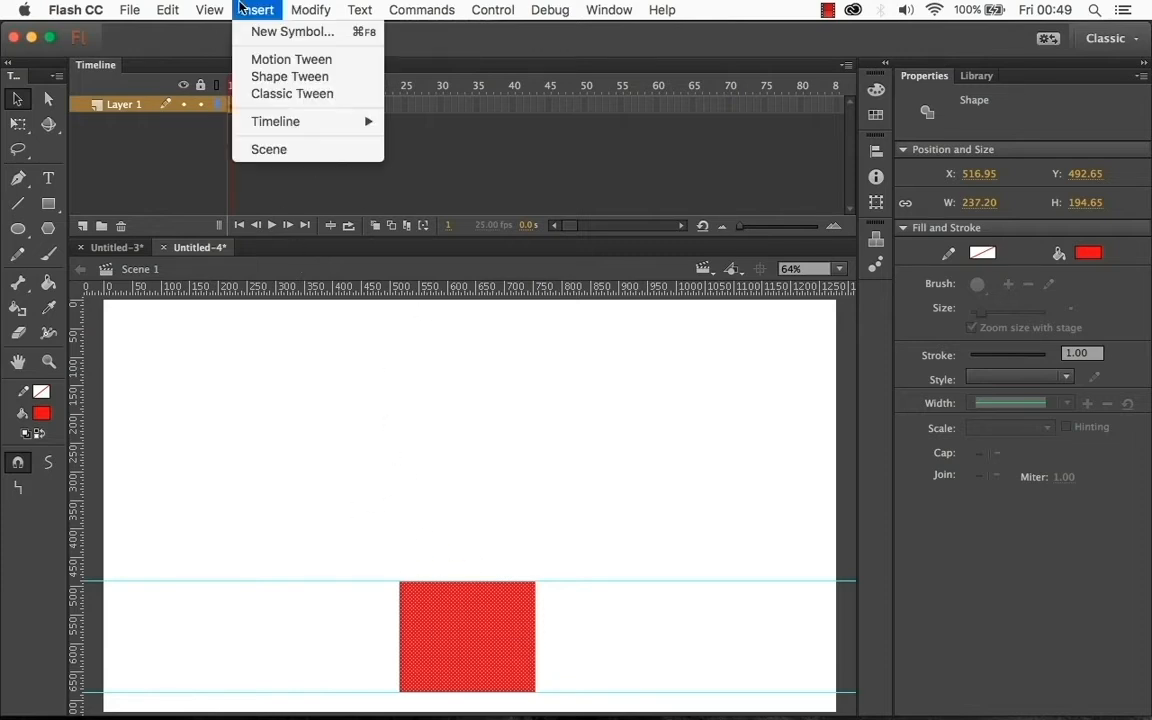
{"action": "mouse_move", "coordinate": [210, 8]}
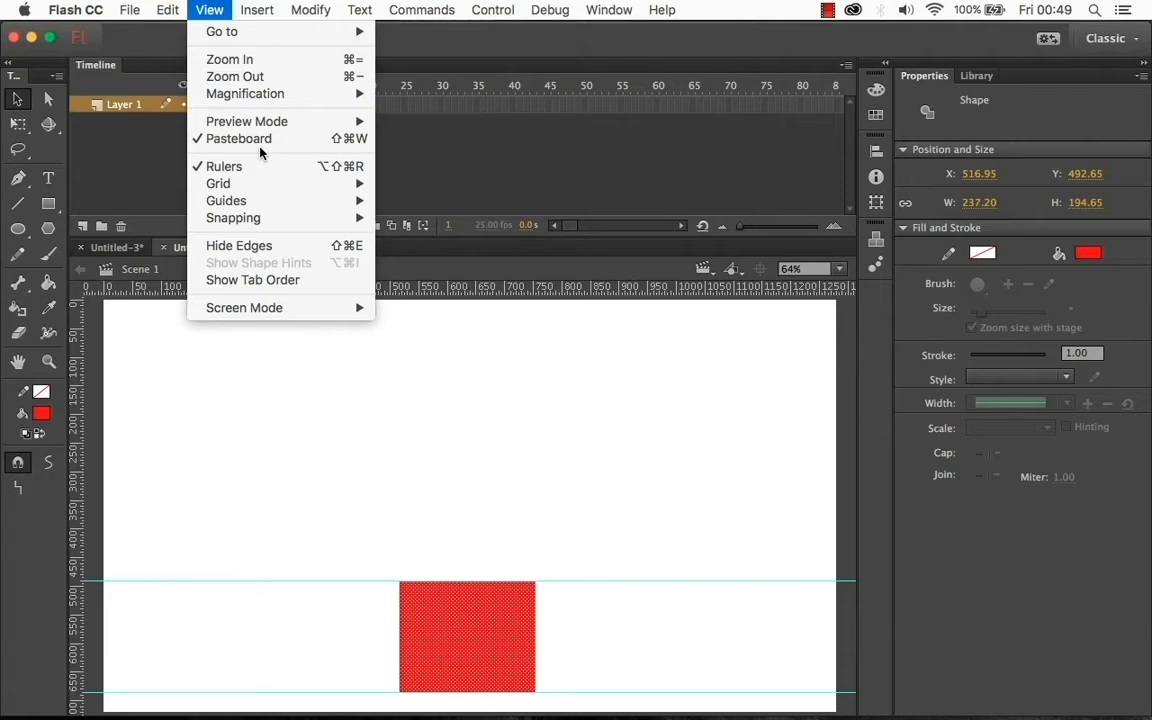
{"action": "mouse_move", "coordinate": [261, 185]}
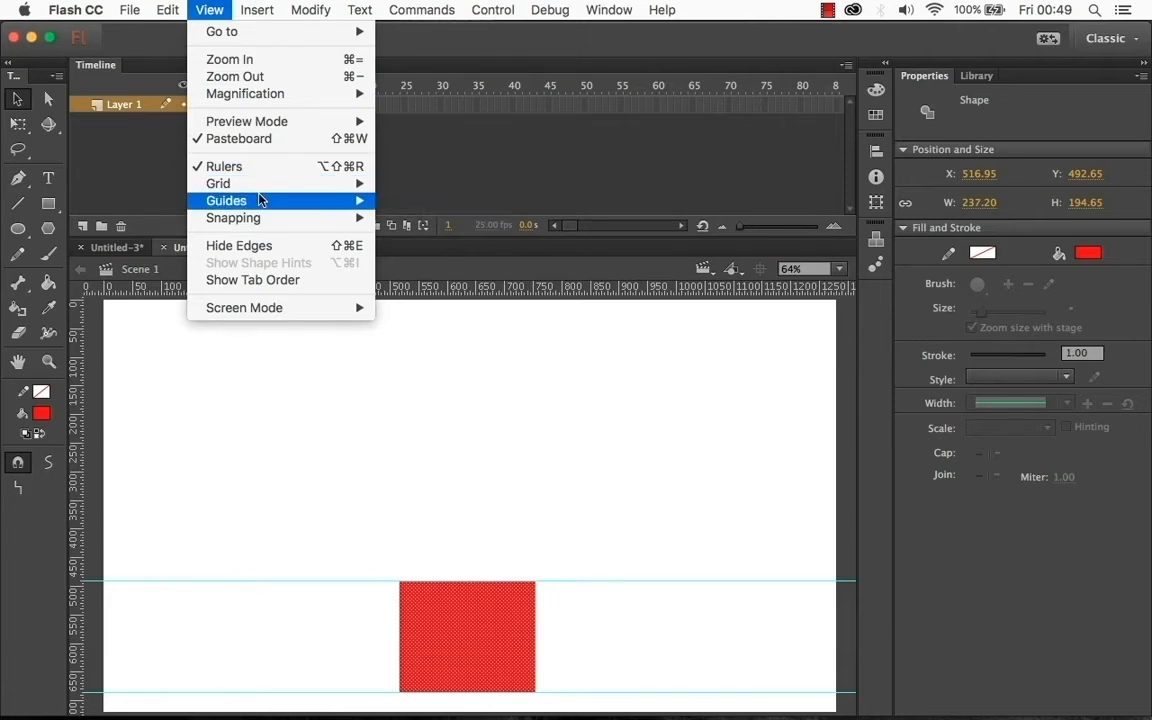
{"action": "mouse_move", "coordinate": [300, 200]}
{"action": "left_click", "coordinate": [436, 218]}
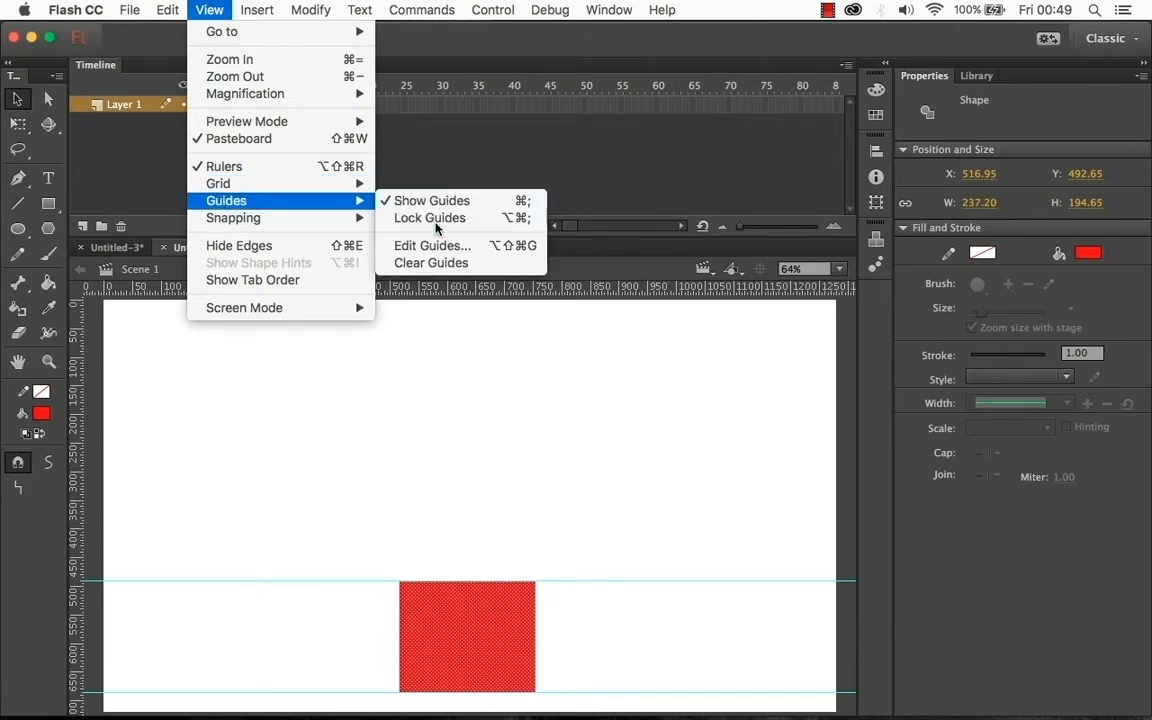
{"action": "left_click", "coordinate": [198, 10]}
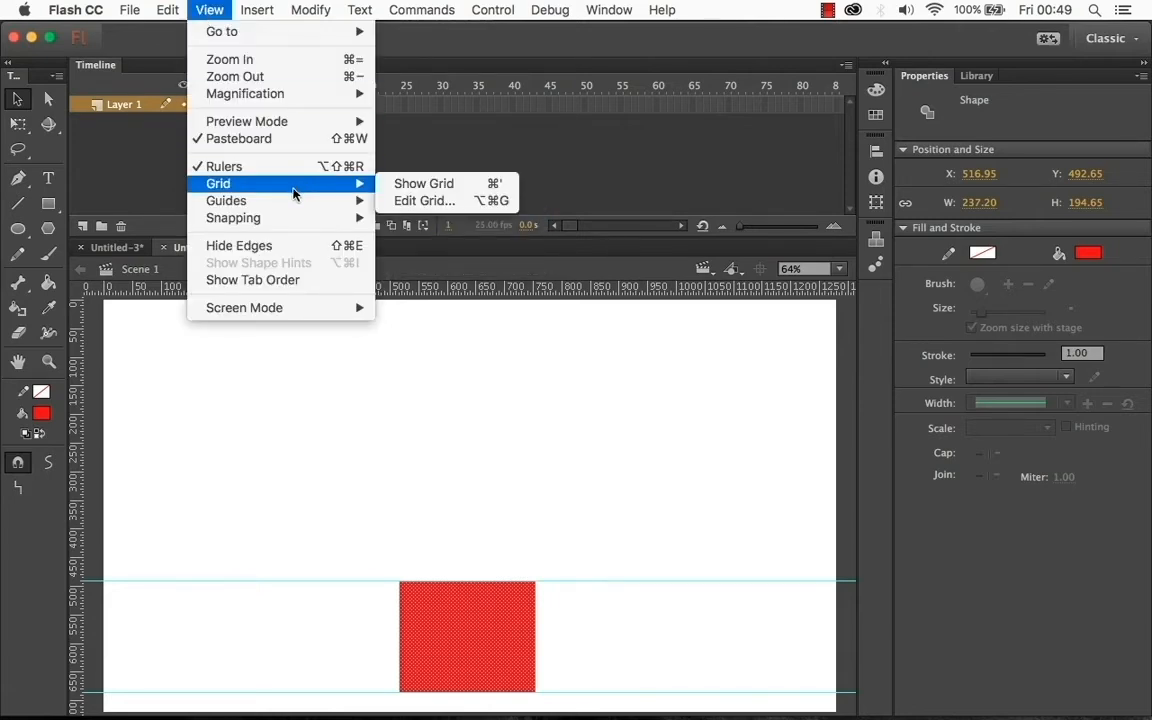
{"action": "mouse_move", "coordinate": [296, 202]}
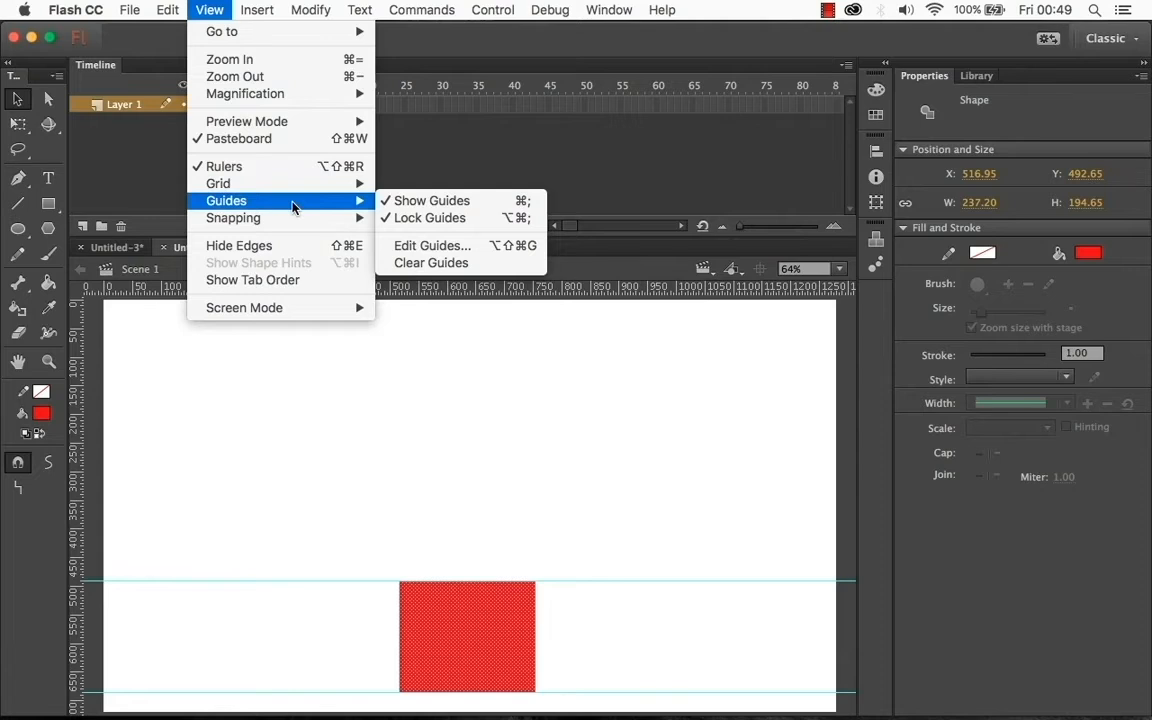
{"action": "left_click", "coordinate": [568, 480]}
{"action": "left_click", "coordinate": [575, 568]}
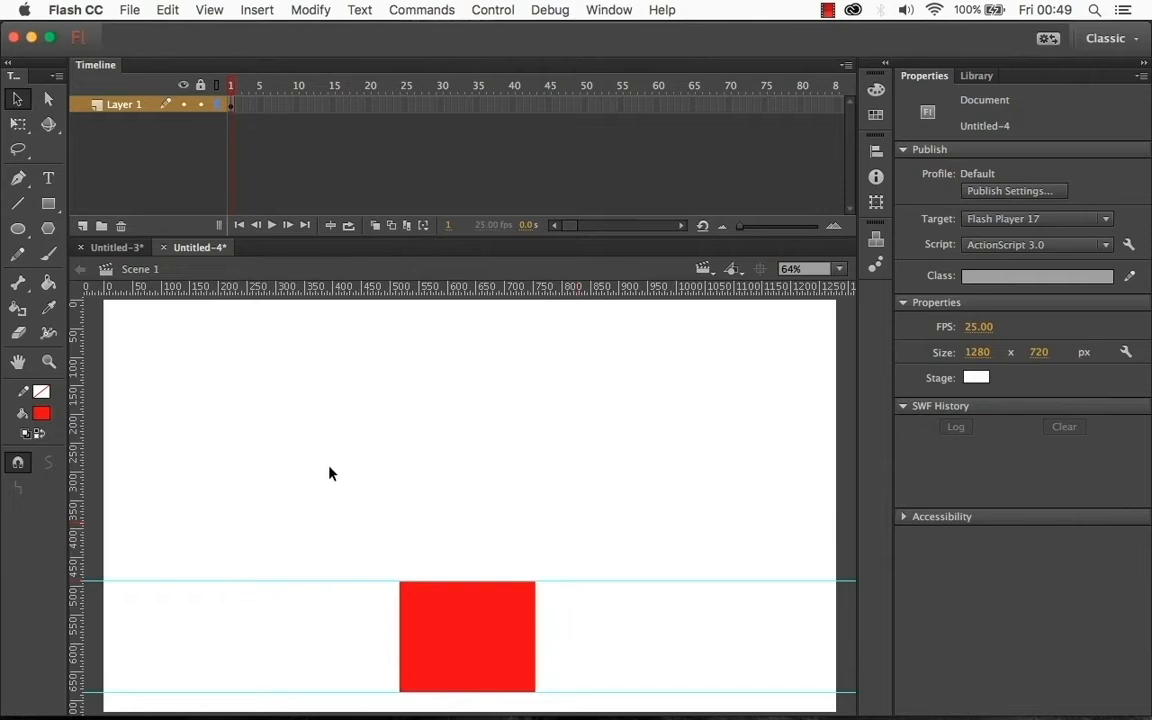
Inspect the red rectangle's type and available commands to check that it is a plain shape rather than a symbol
{"action": "left_click", "coordinate": [460, 610]}
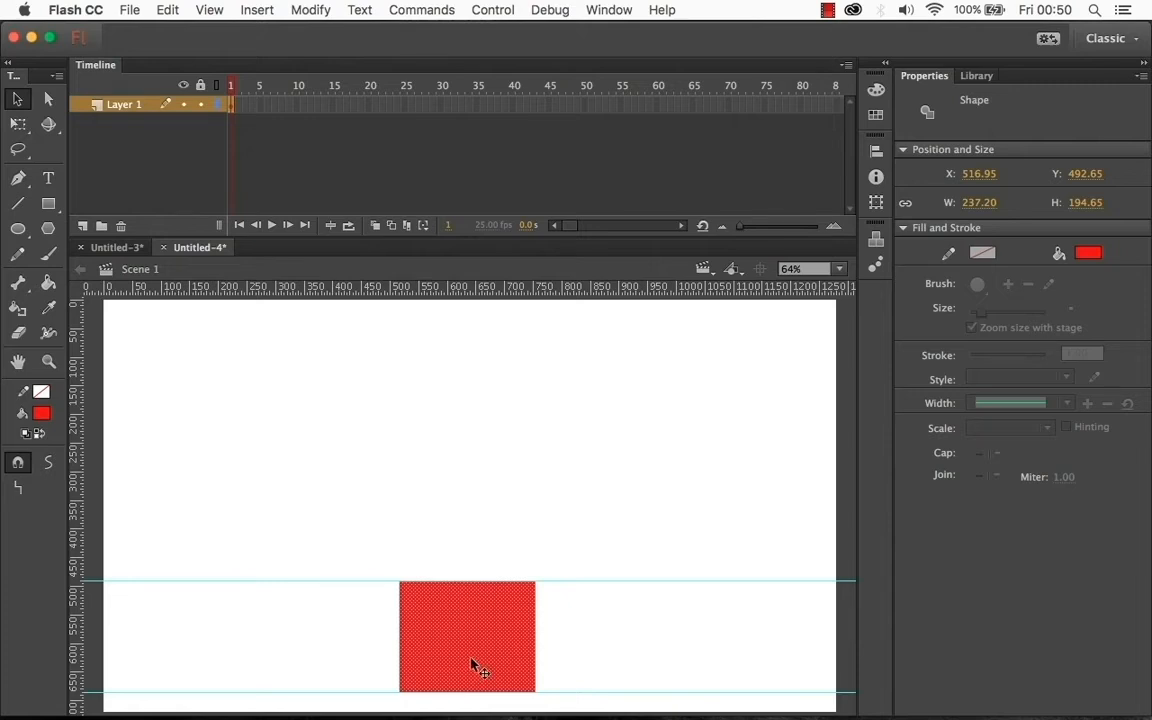
{"action": "right_click", "coordinate": [480, 626]}
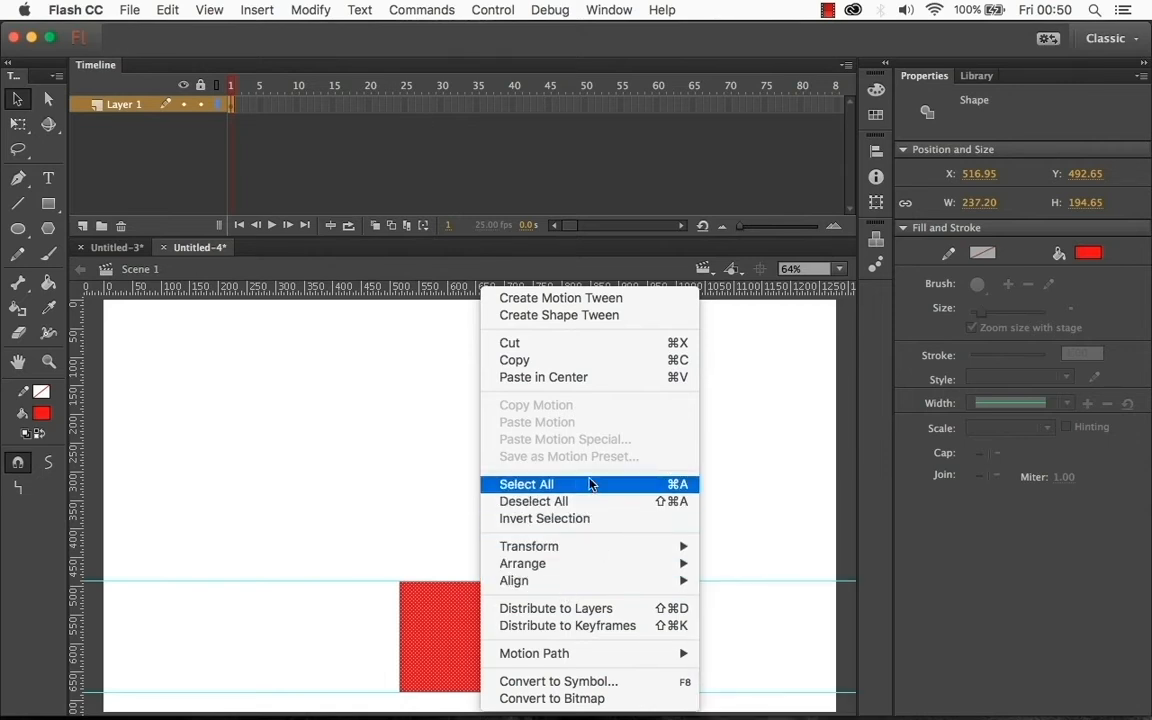
{"action": "left_click", "coordinate": [323, 428]}
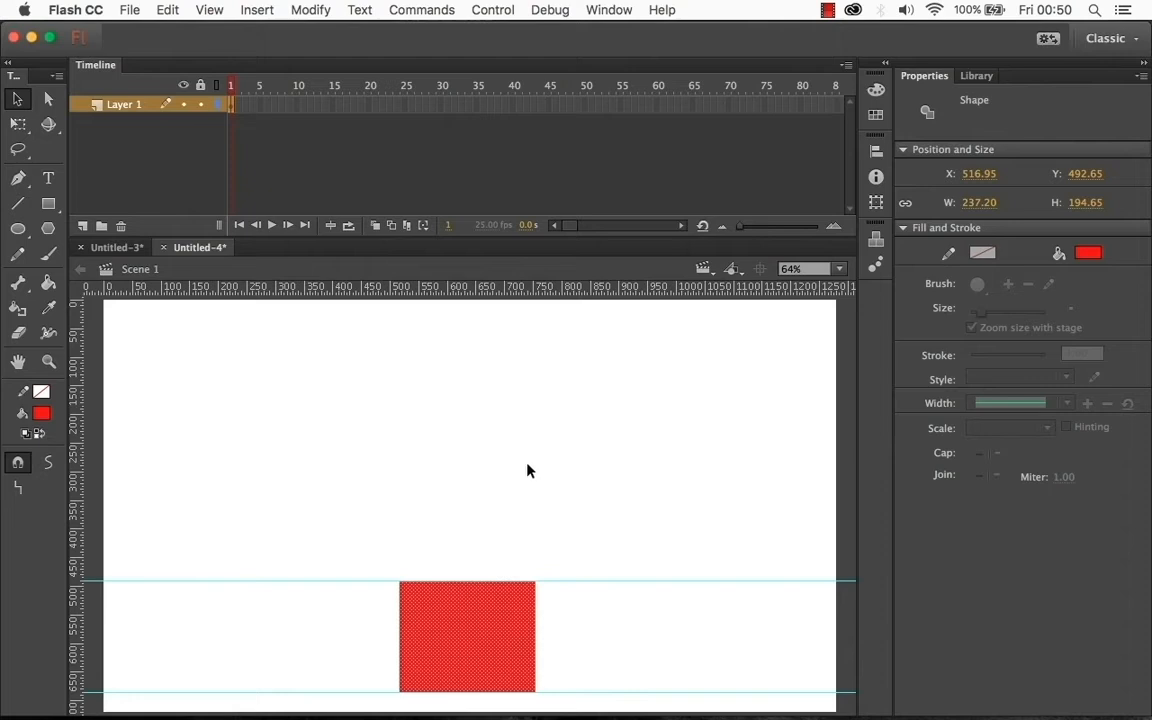
{"action": "left_click", "coordinate": [485, 500]}
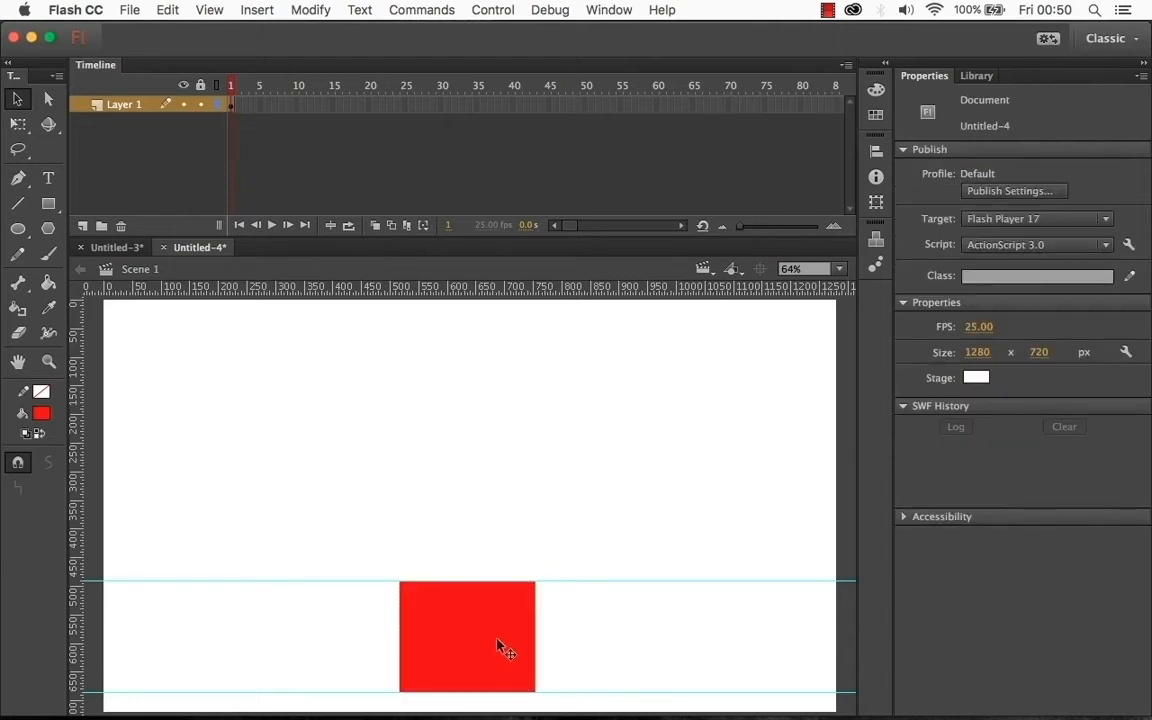
{"action": "left_click", "coordinate": [504, 648]}
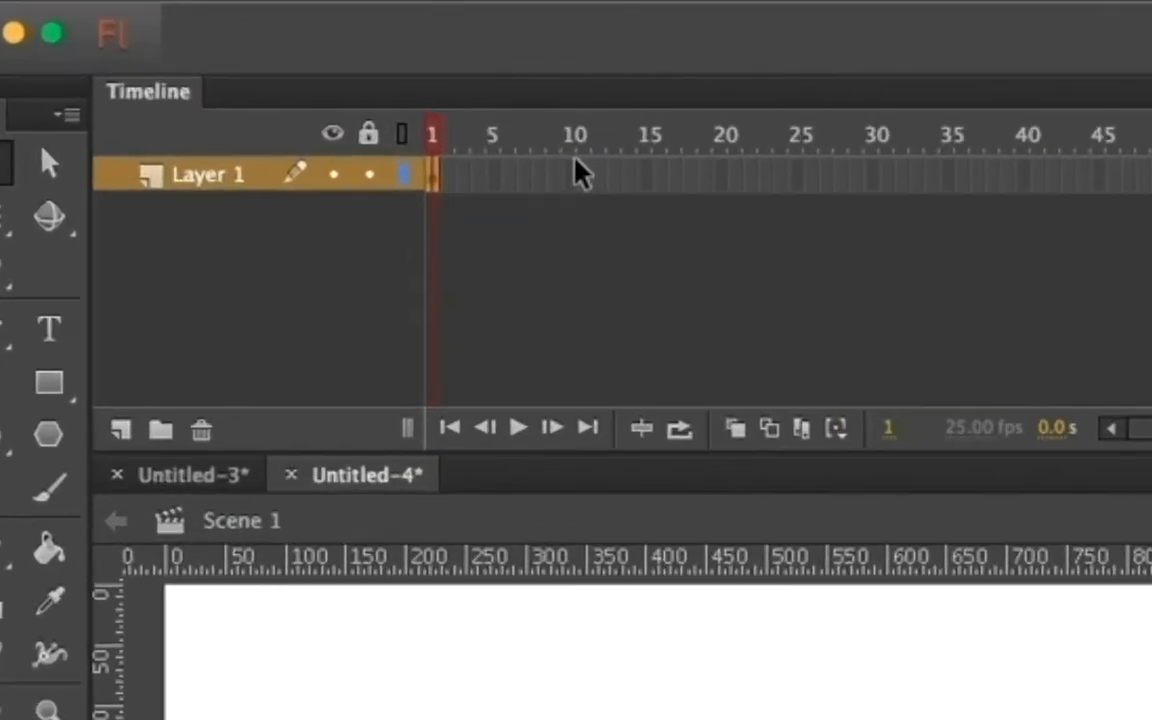
Insert a keyframe at frame 10 of Layer 1 that repeats the rectangle from frame 1
{"action": "left_click", "coordinate": [577, 180]}
{"action": "left_click_drag", "start_coordinate": [589, 165], "coordinate": [568, 165]}
{"action": "left_click_drag", "start_coordinate": [568, 166], "coordinate": [568, 166]}
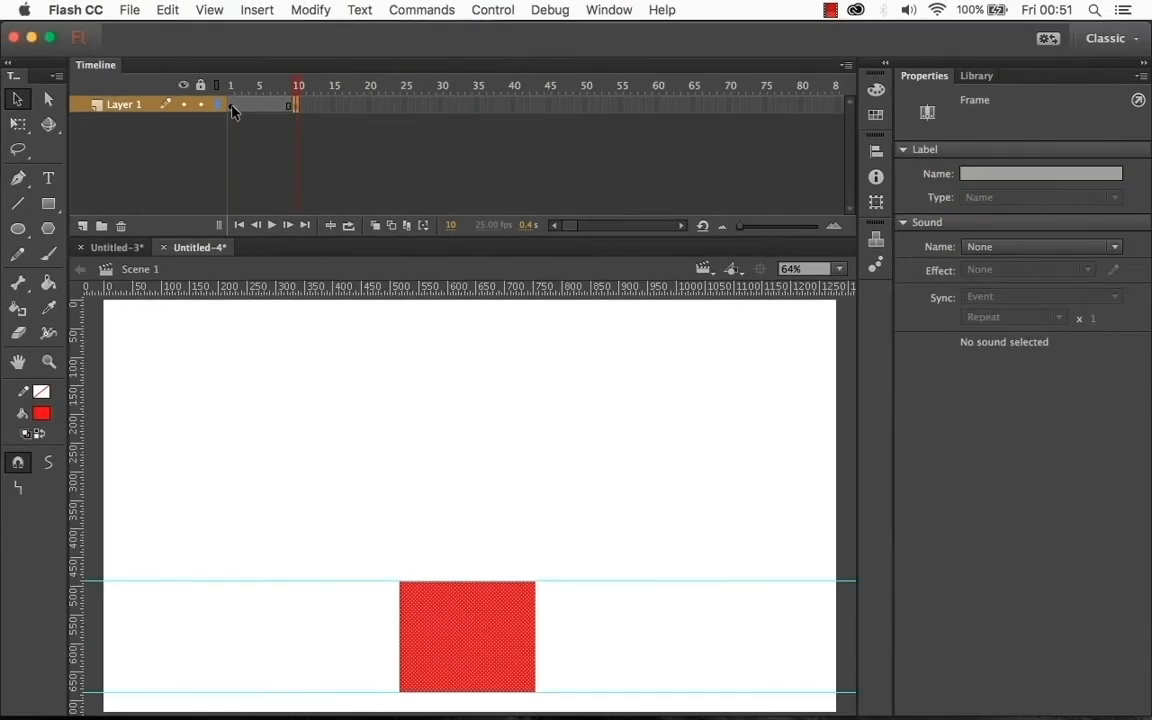
{"action": "double_click", "coordinate": [233, 110]}
{"action": "left_click", "coordinate": [297, 112]}
{"action": "left_click", "coordinate": [377, 106]}
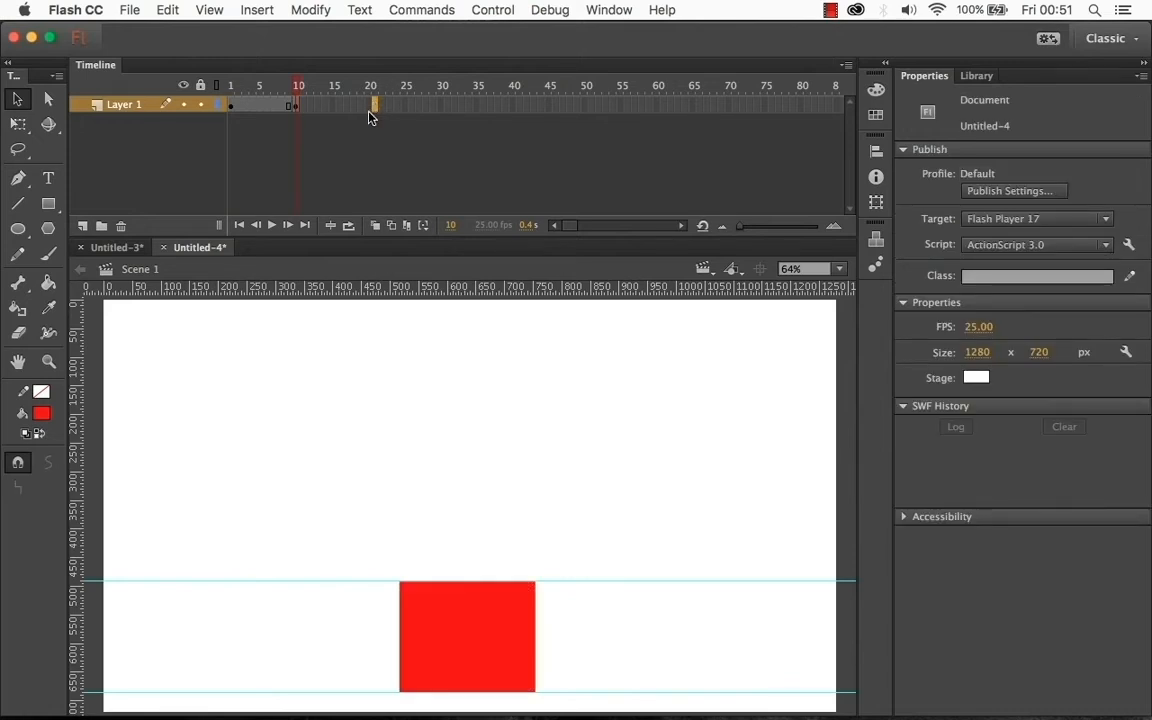
Insert a keyframe at frame 5 and squash the rectangle there to under half its height by lowering both upper corners
{"action": "left_click", "coordinate": [258, 106]}
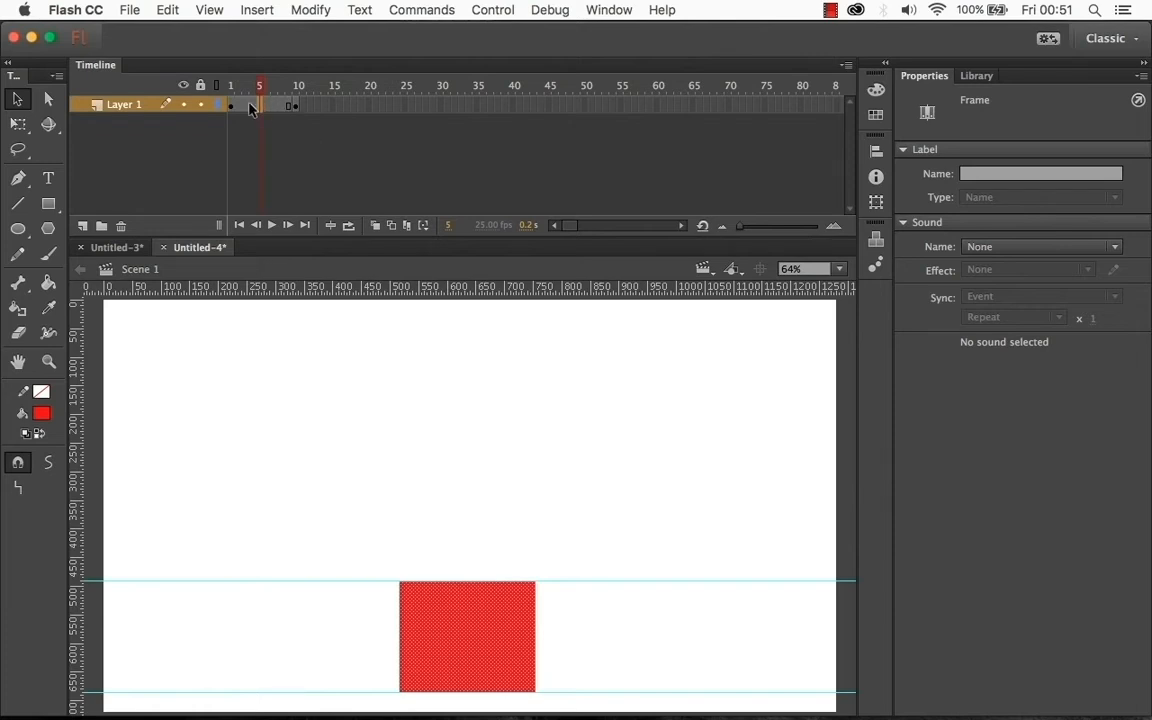
{"action": "key", "text": "F6"}
{"action": "left_click", "coordinate": [486, 522]}
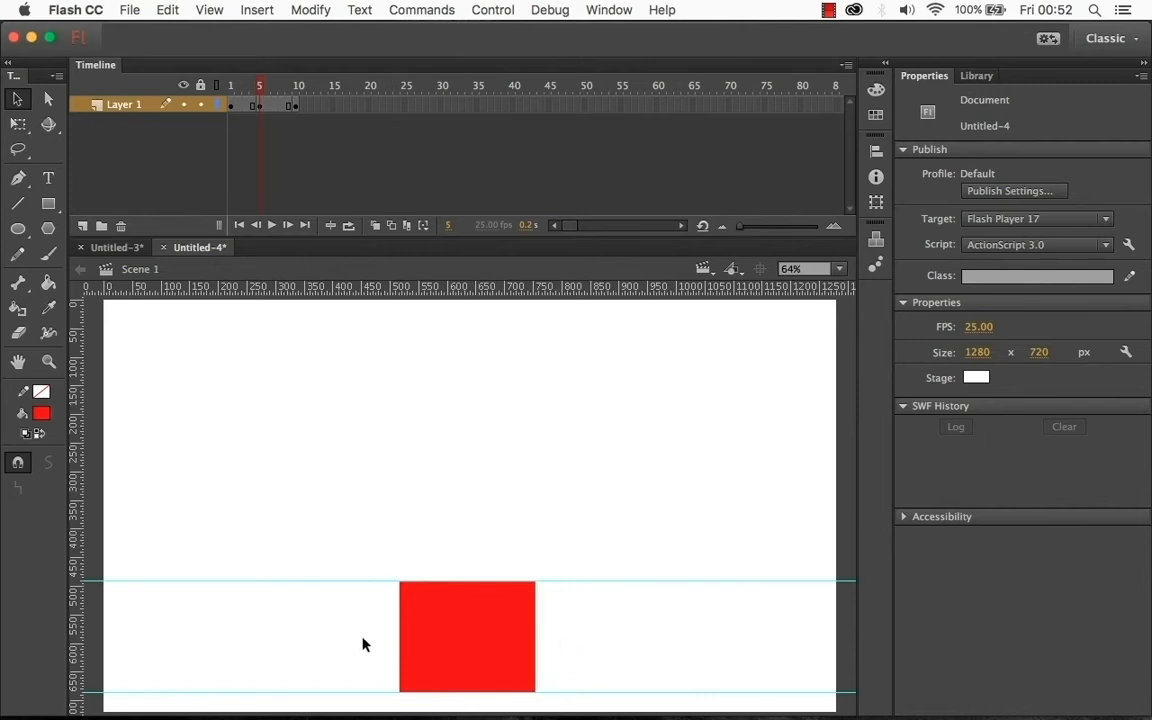
{"action": "left_click", "coordinate": [15, 102]}
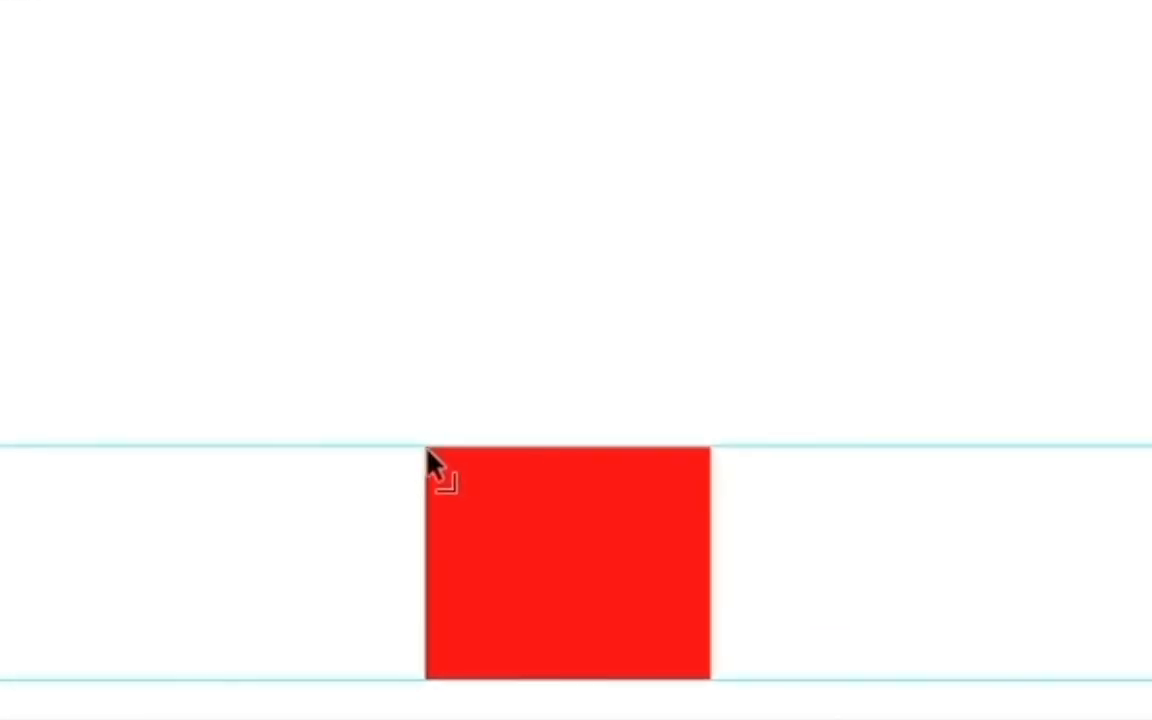
{"action": "left_click_drag", "start_coordinate": [427, 451], "coordinate": [424, 590]}
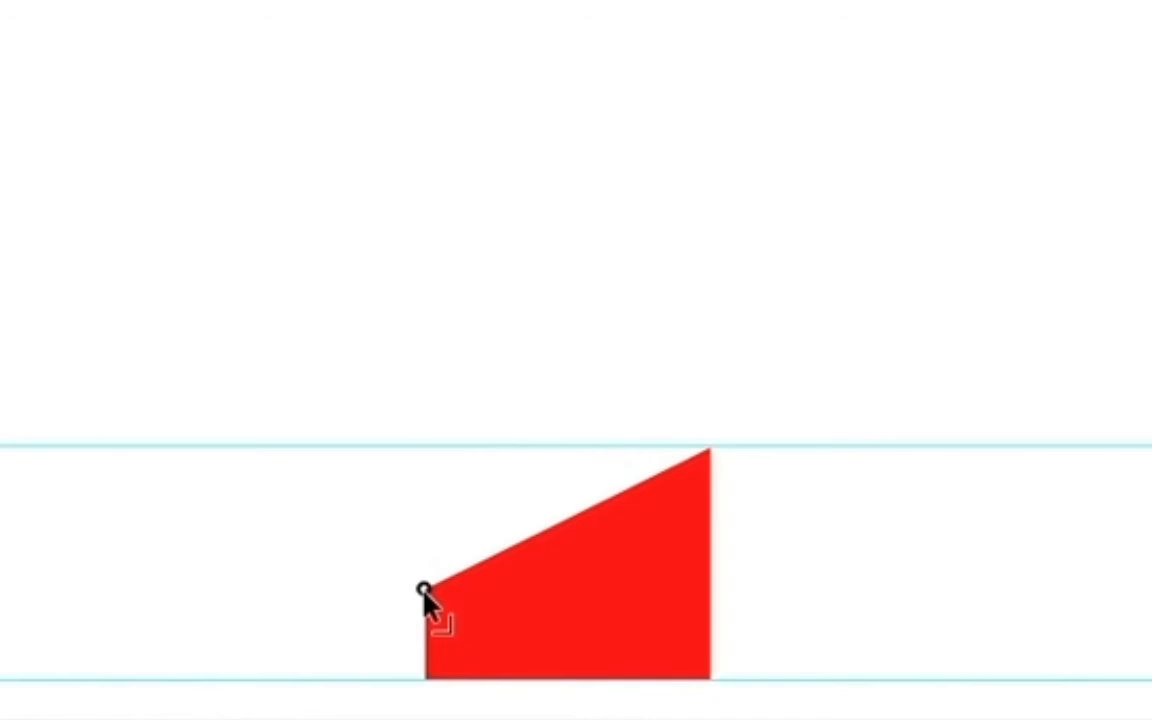
{"action": "left_click_drag", "start_coordinate": [711, 452], "coordinate": [709, 590]}
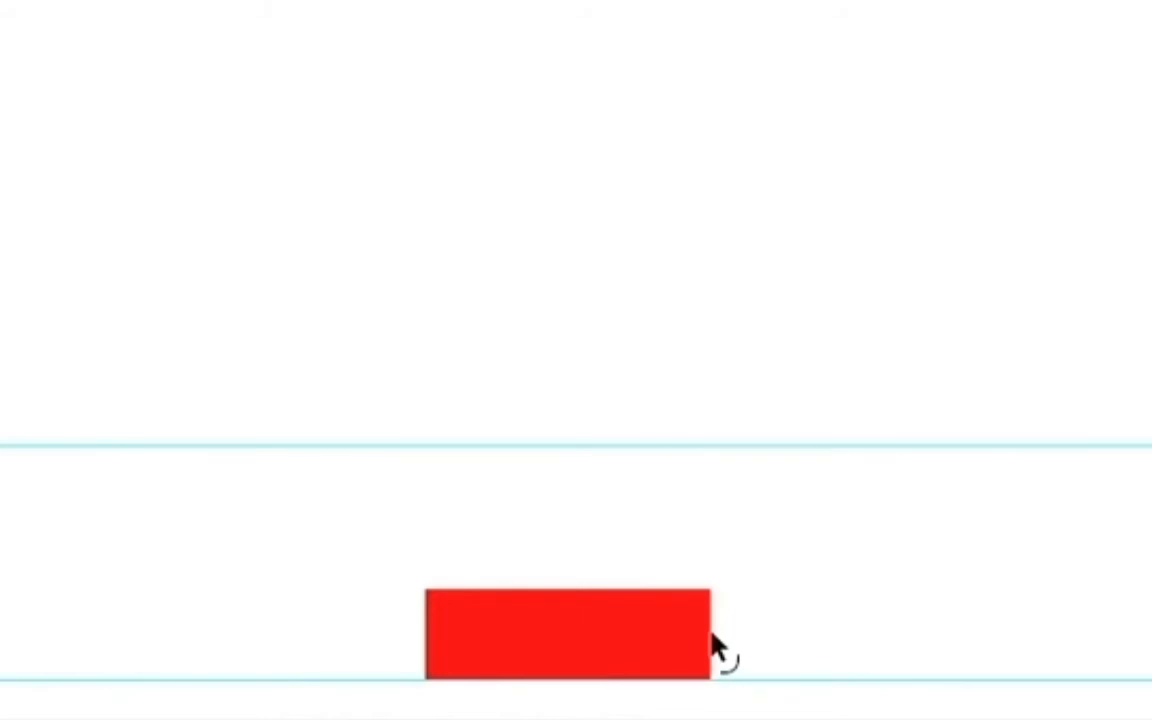
Bulge both vertical sides of the squashed rectangle outward into curves at frame 5
{"action": "left_click_drag", "start_coordinate": [714, 645], "coordinate": [736, 630]}
{"action": "left_click_drag", "start_coordinate": [430, 642], "coordinate": [404, 650]}
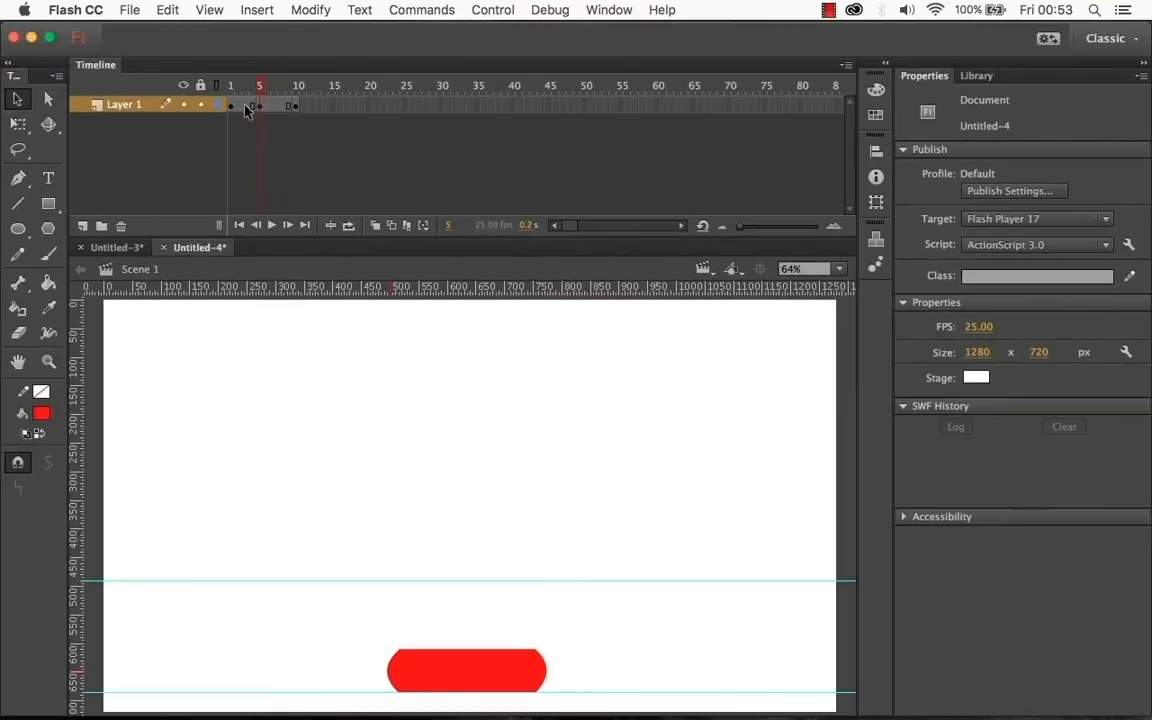
Create shape tweens on Layer 1 between frames 1 and 5 and between frames 5 and 10
{"action": "left_click", "coordinate": [245, 106]}
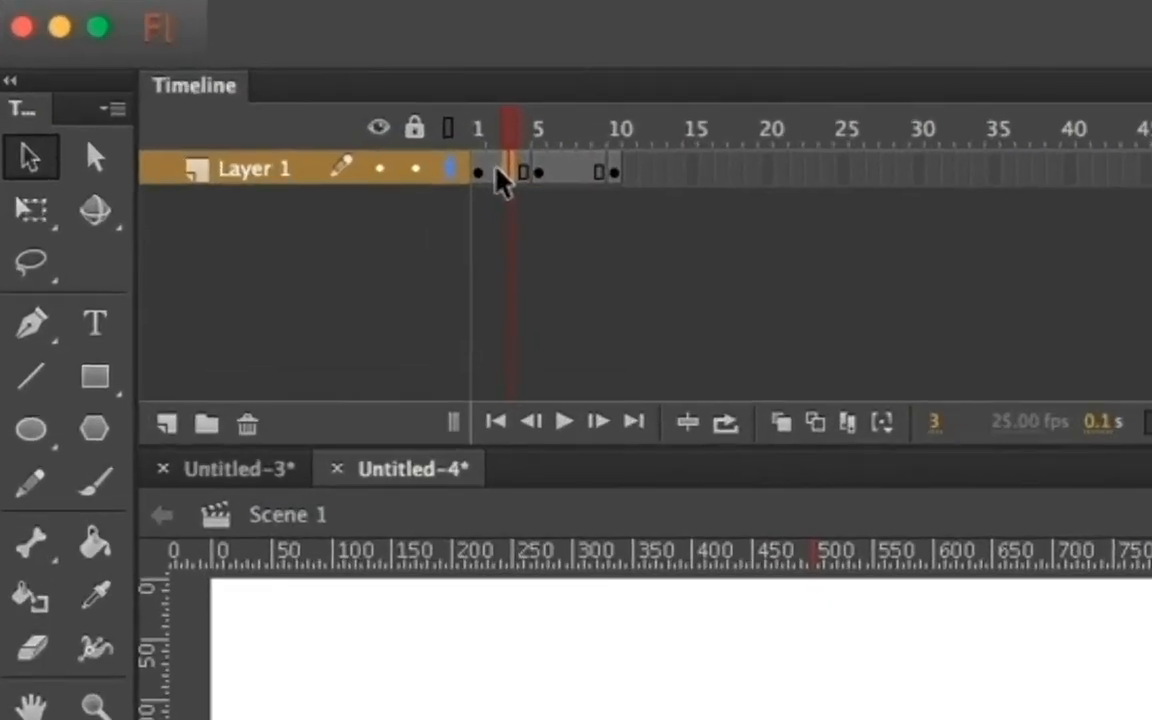
{"action": "right_click", "coordinate": [503, 180]}
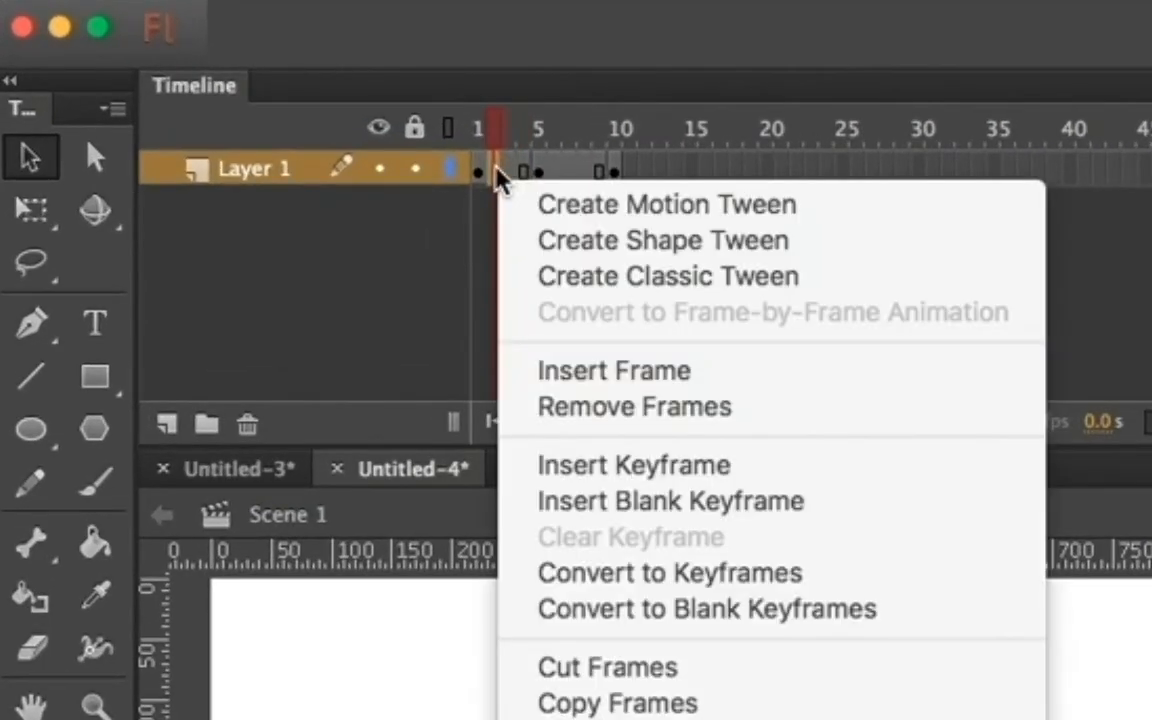
{"action": "left_click", "coordinate": [596, 241]}
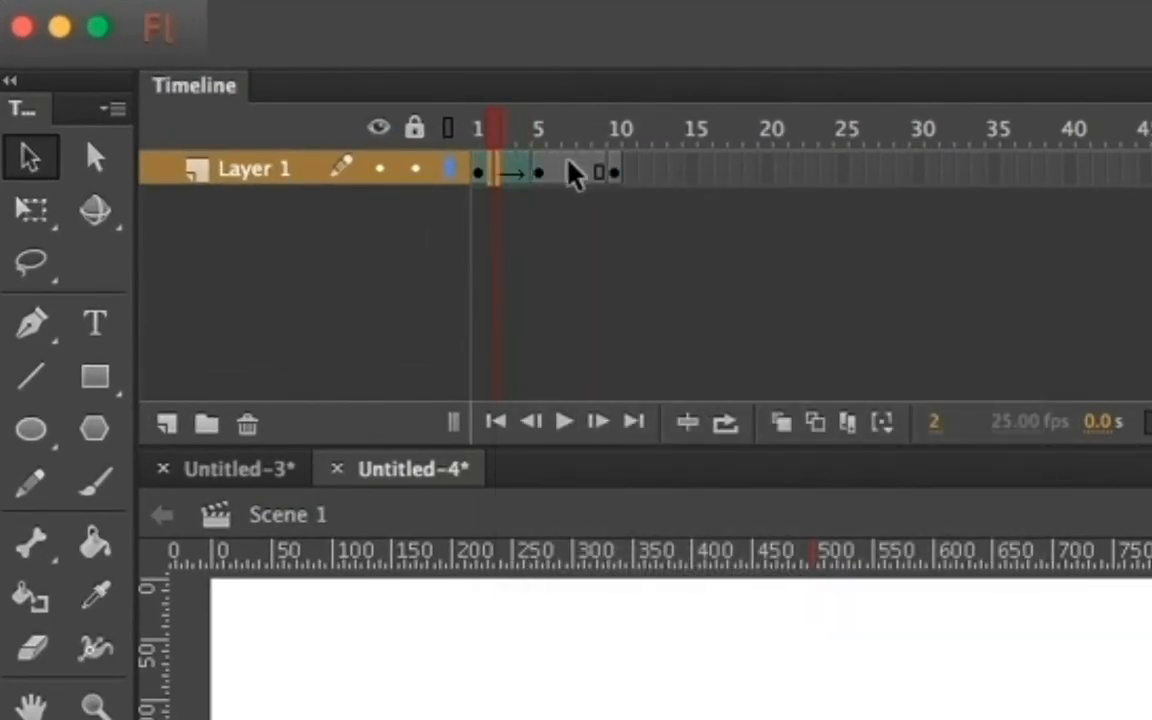
{"action": "left_click", "coordinate": [571, 172]}
{"action": "right_click", "coordinate": [569, 170]}
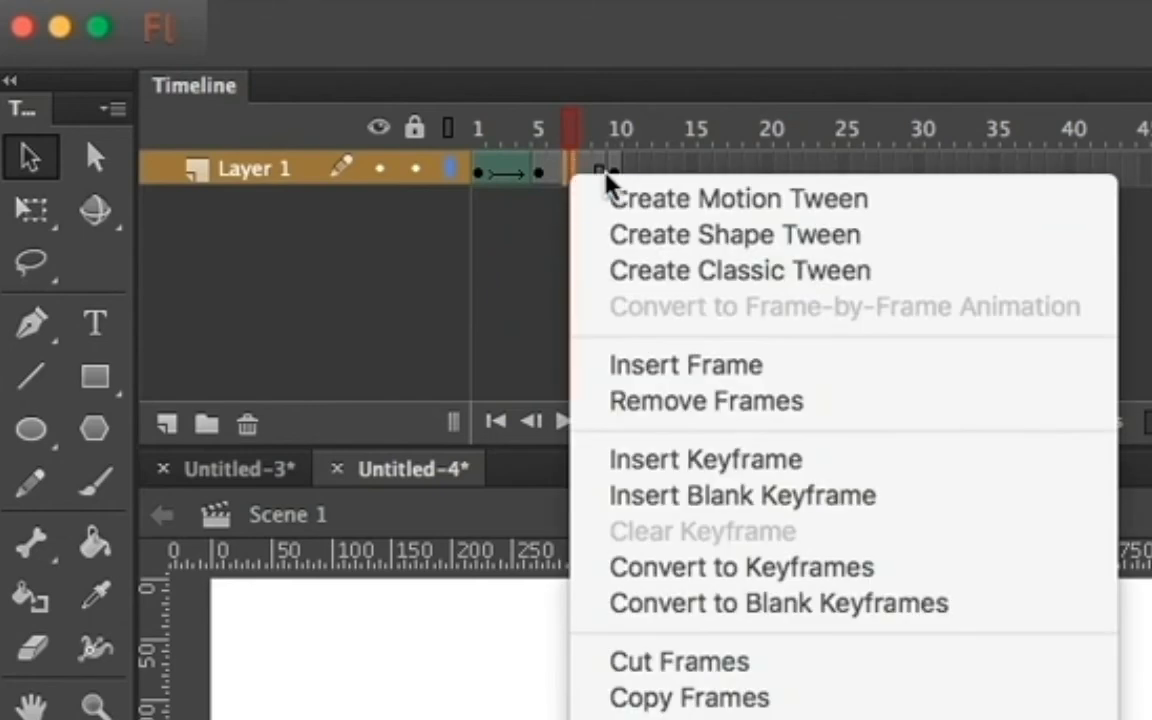
{"action": "left_click", "coordinate": [650, 236]}
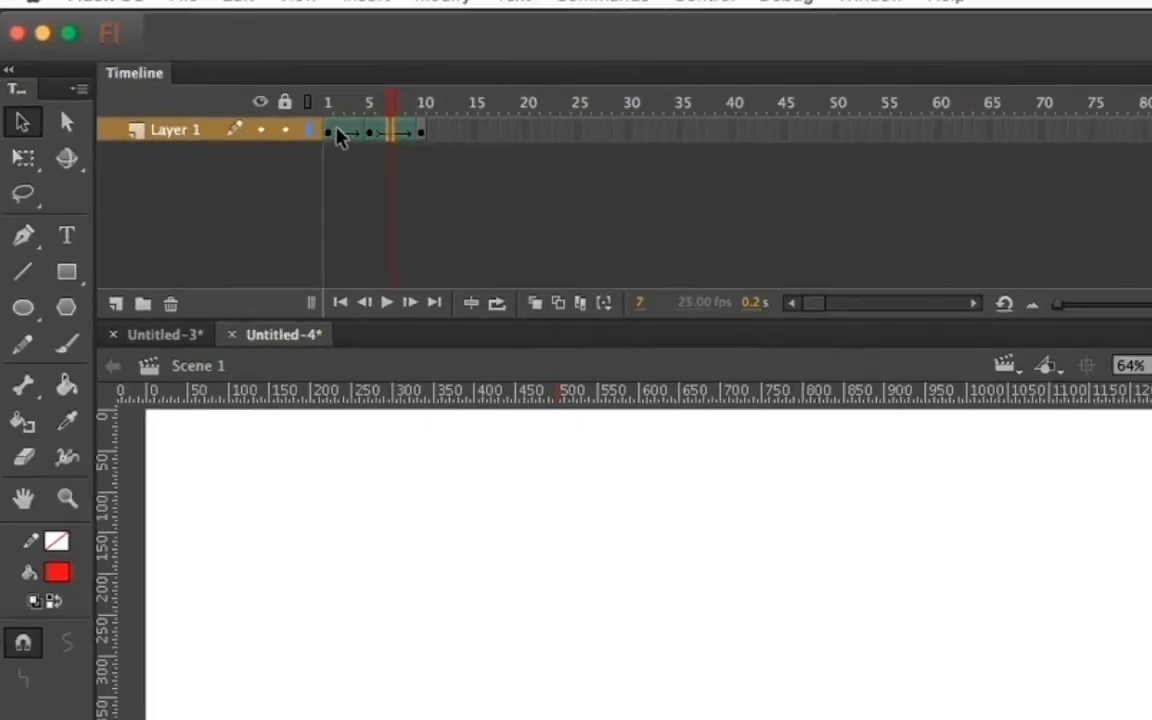
Play the squash animation from frame 1 several times to review it
{"action": "left_click", "coordinate": [482, 170]}
{"action": "key", "text": "Return"}
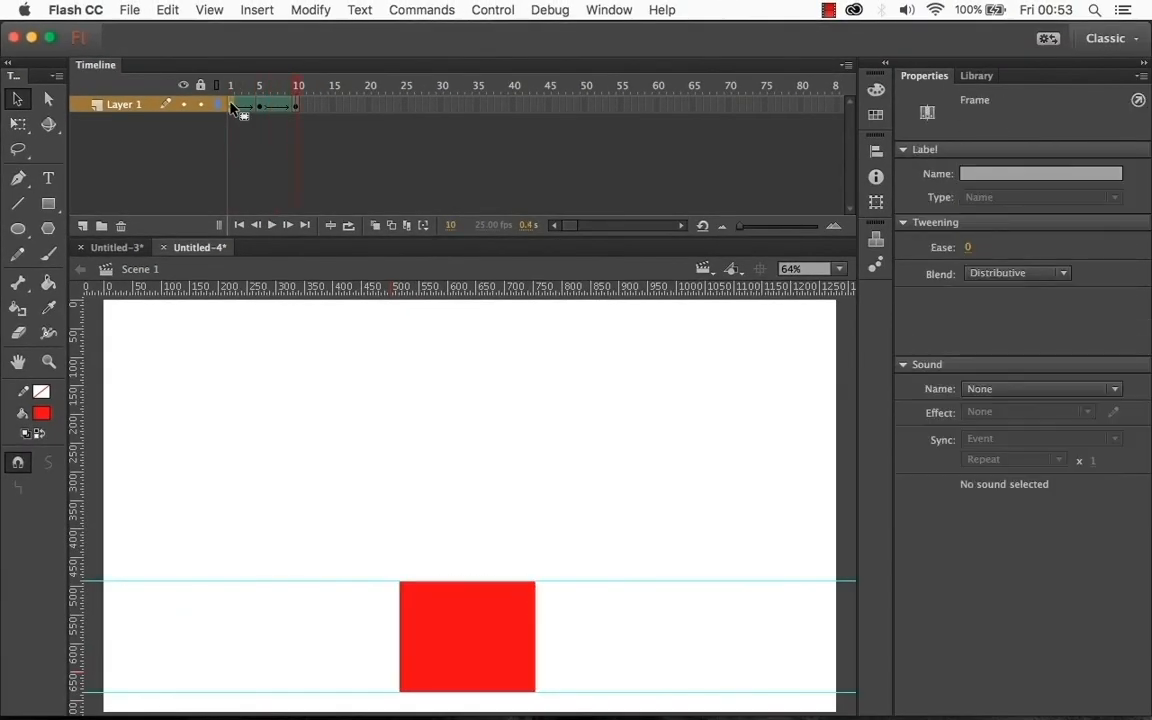
{"action": "key", "text": "Return"}
{"action": "key", "text": "Return"}
Insert a keyframe at frame 20 and move the rectangle straight up there to about Y 13, near the stage's upper edge
{"action": "left_click", "coordinate": [370, 105]}
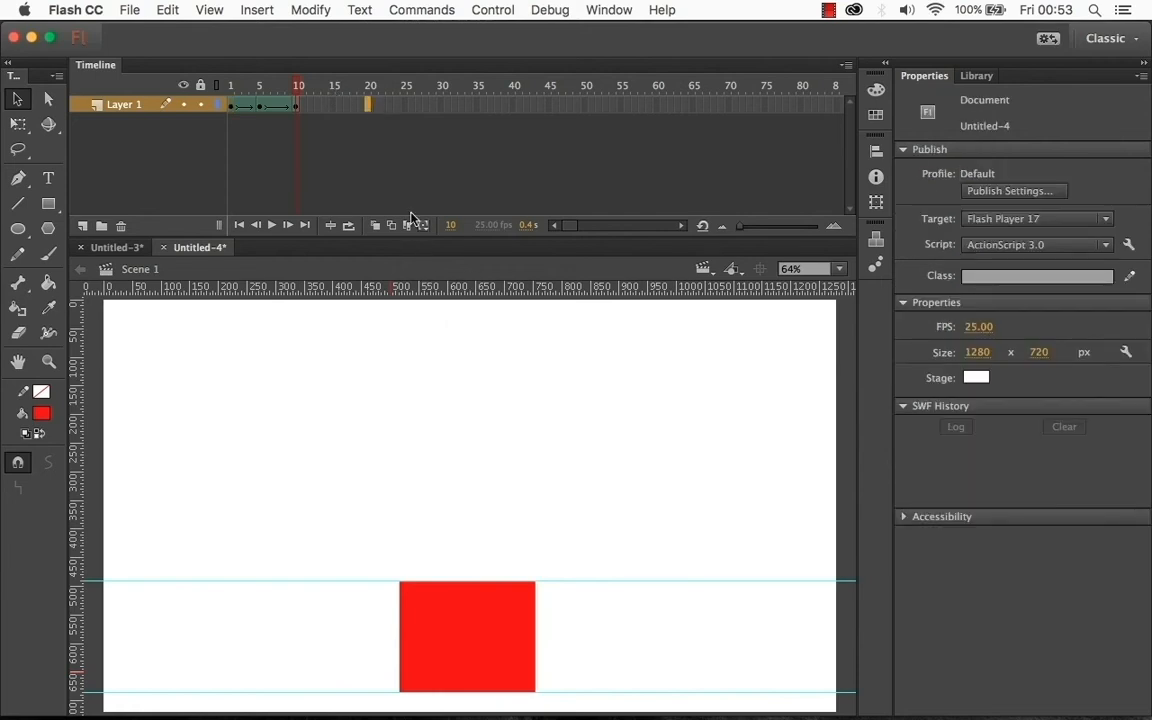
{"action": "left_click", "coordinate": [372, 98]}
{"action": "left_click", "coordinate": [475, 627]}
{"action": "left_click_drag", "start_coordinate": [472, 622], "coordinate": [466, 348]}
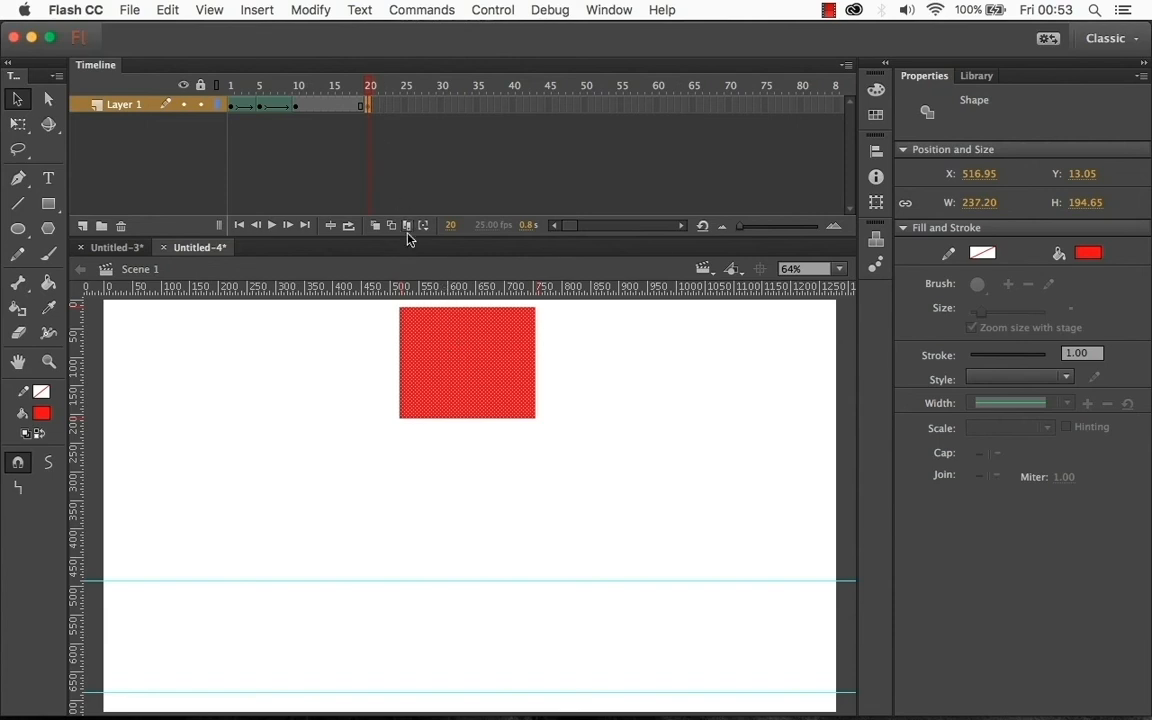
Create a shape tween between frames 10 and 20 for the rectangle's rise
{"action": "right_click", "coordinate": [332, 106]}
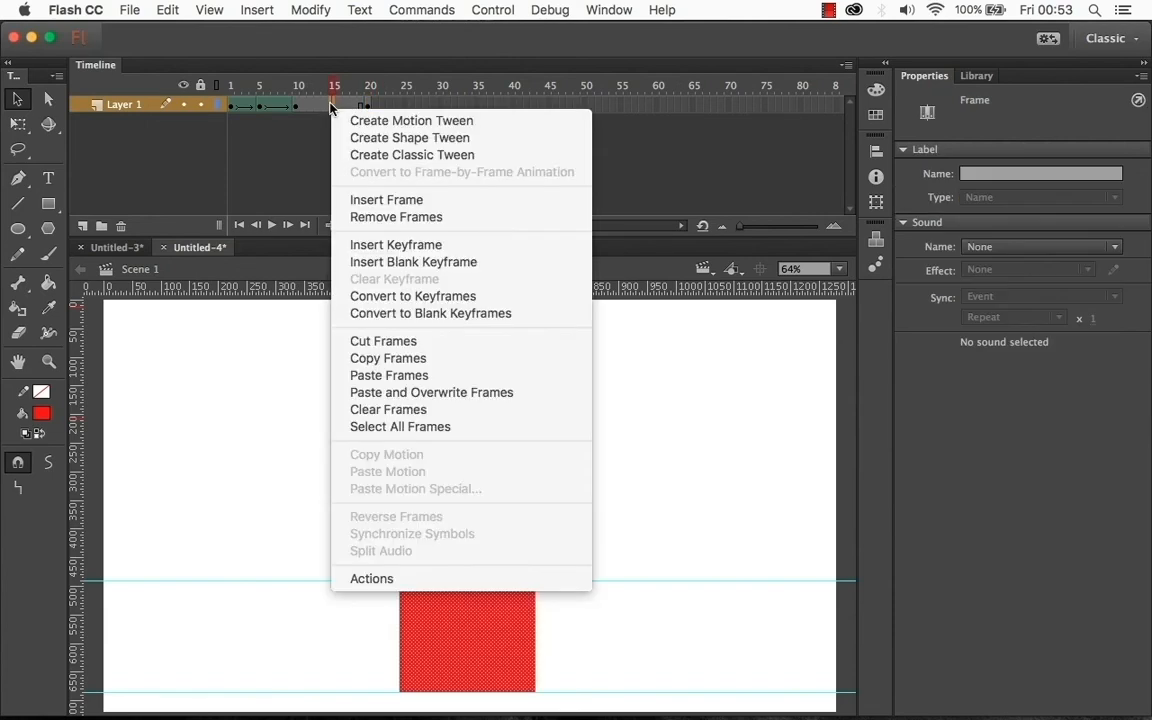
{"action": "left_click", "coordinate": [368, 137]}
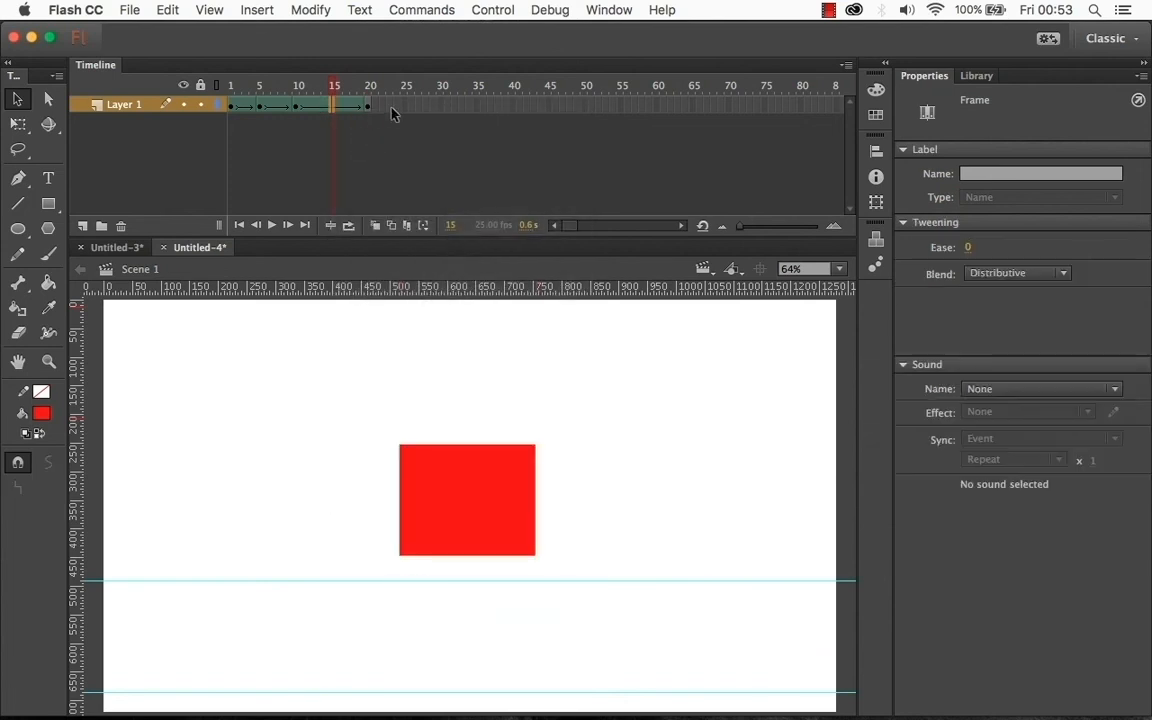
Examine the rectangle's position at several frames between 1 and 20 to review the squash and the jump
{"action": "left_click", "coordinate": [441, 105]}
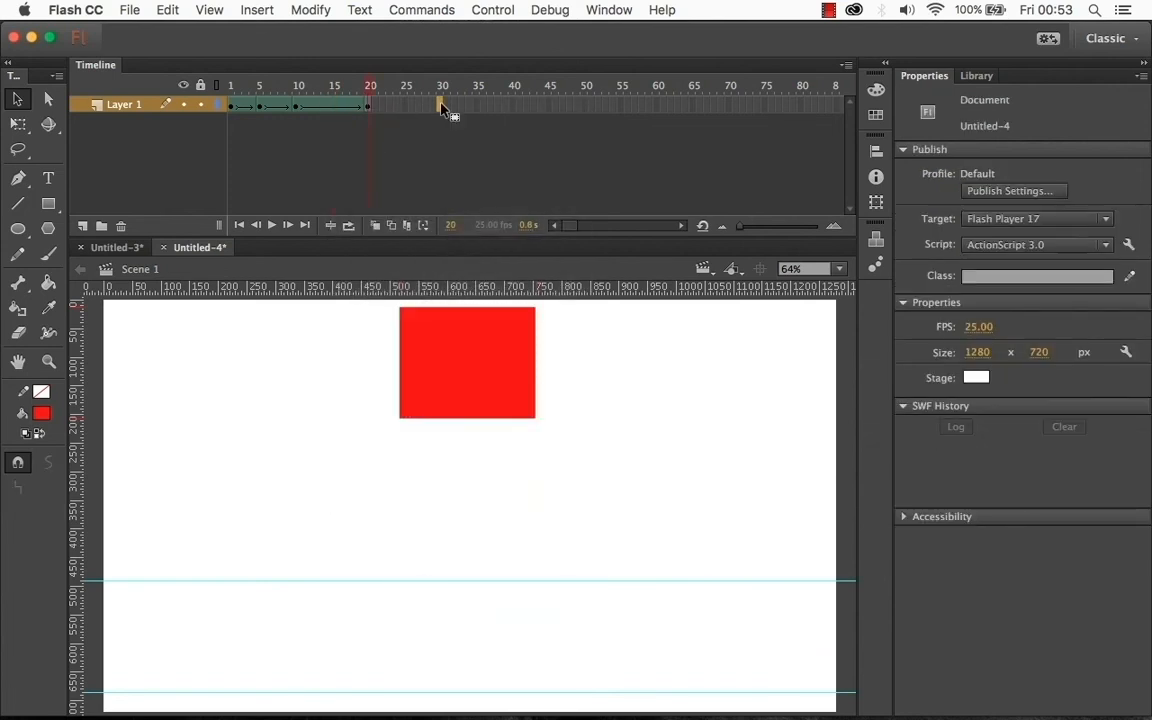
{"action": "left_click", "coordinate": [476, 108]}
{"action": "left_click", "coordinate": [233, 108]}
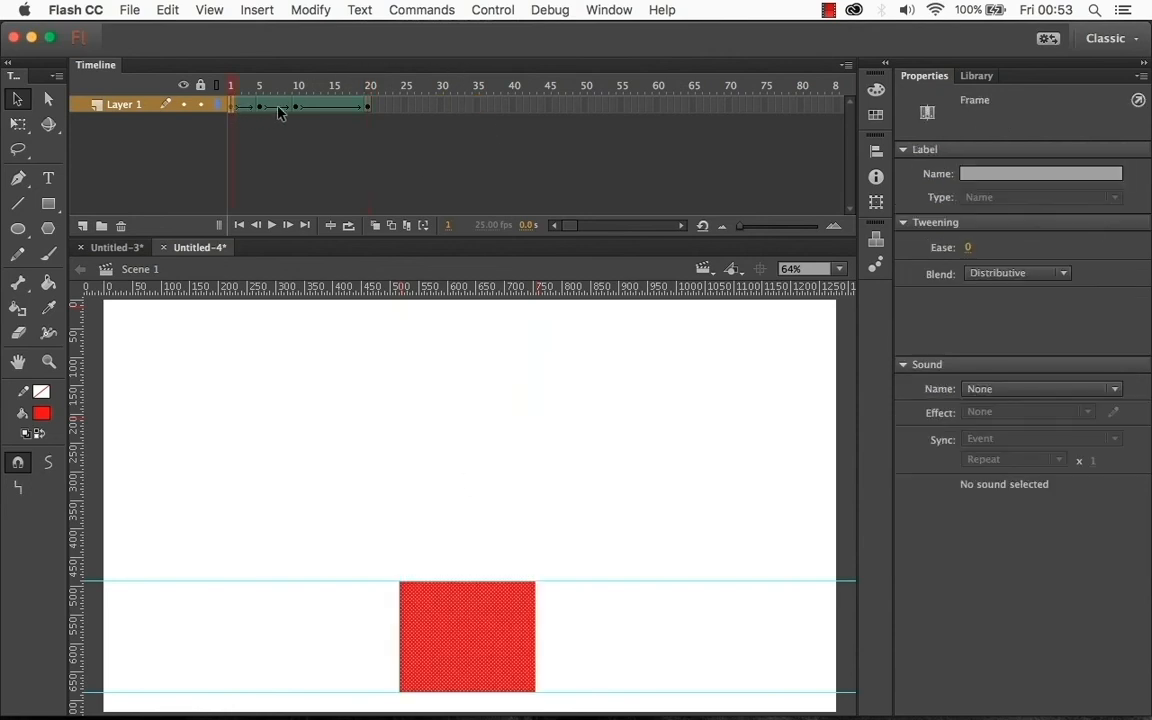
{"action": "left_click", "coordinate": [335, 108]}
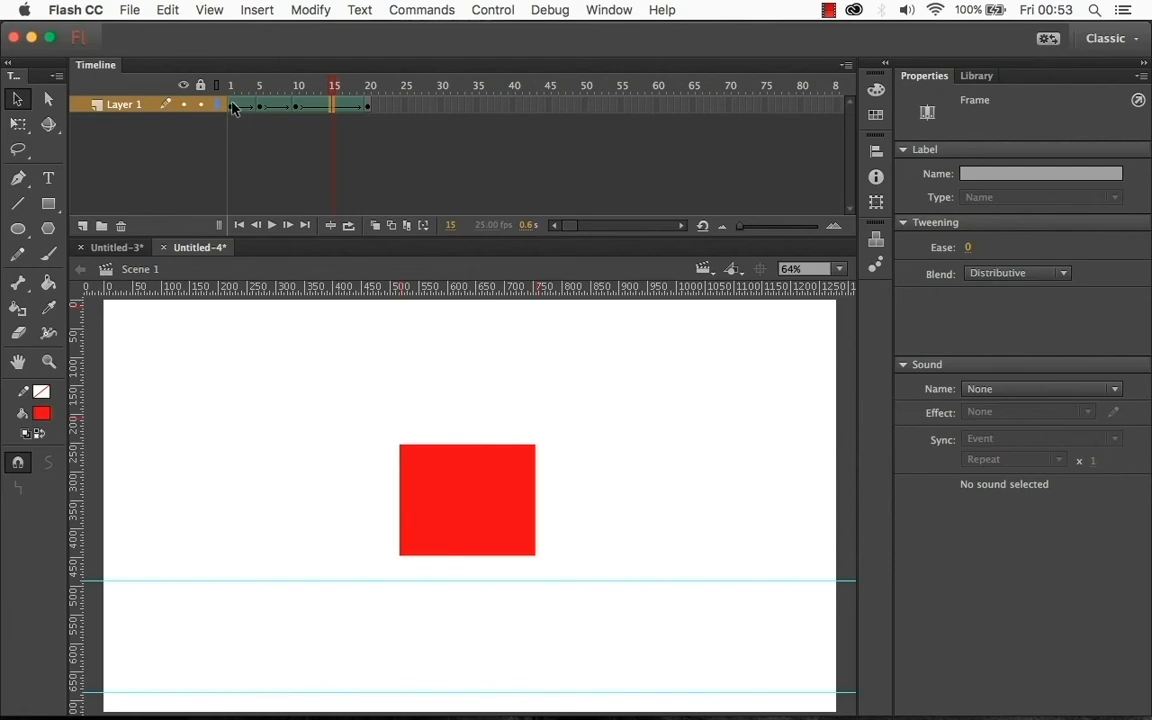
{"action": "left_click", "coordinate": [233, 108]}
{"action": "left_click", "coordinate": [336, 106]}
{"action": "left_click", "coordinate": [289, 110]}
{"action": "left_click", "coordinate": [336, 108]}
{"action": "left_click", "coordinate": [369, 106]}
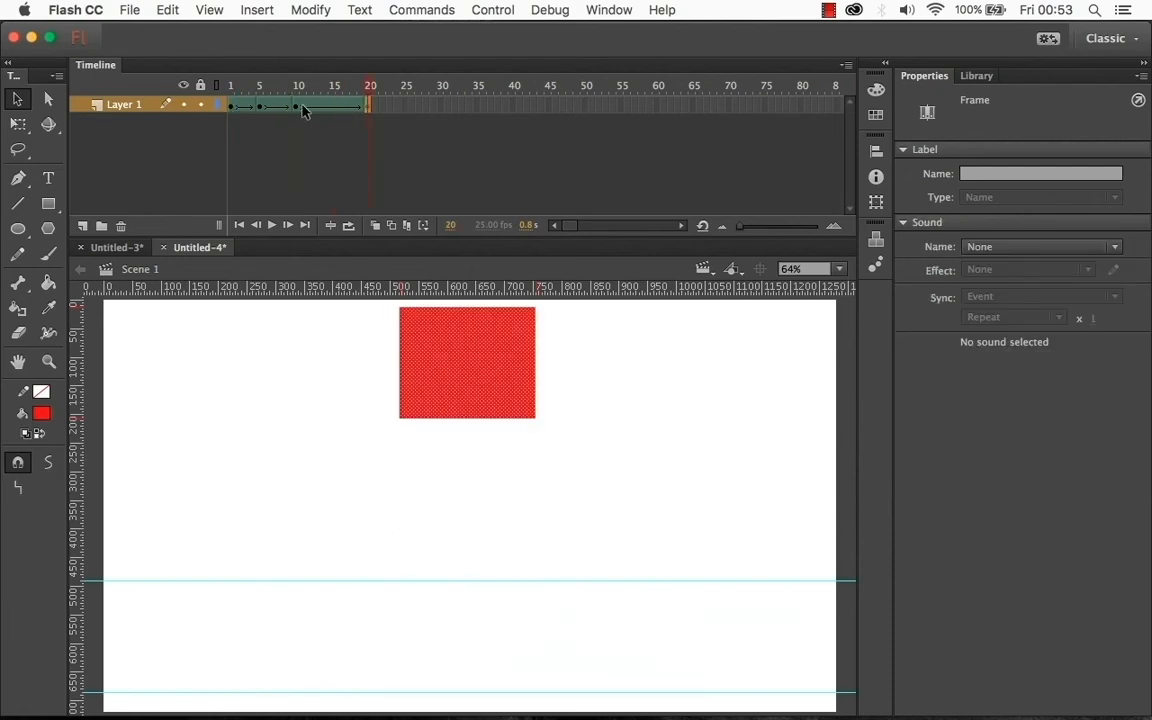
{"action": "left_click", "coordinate": [342, 112]}
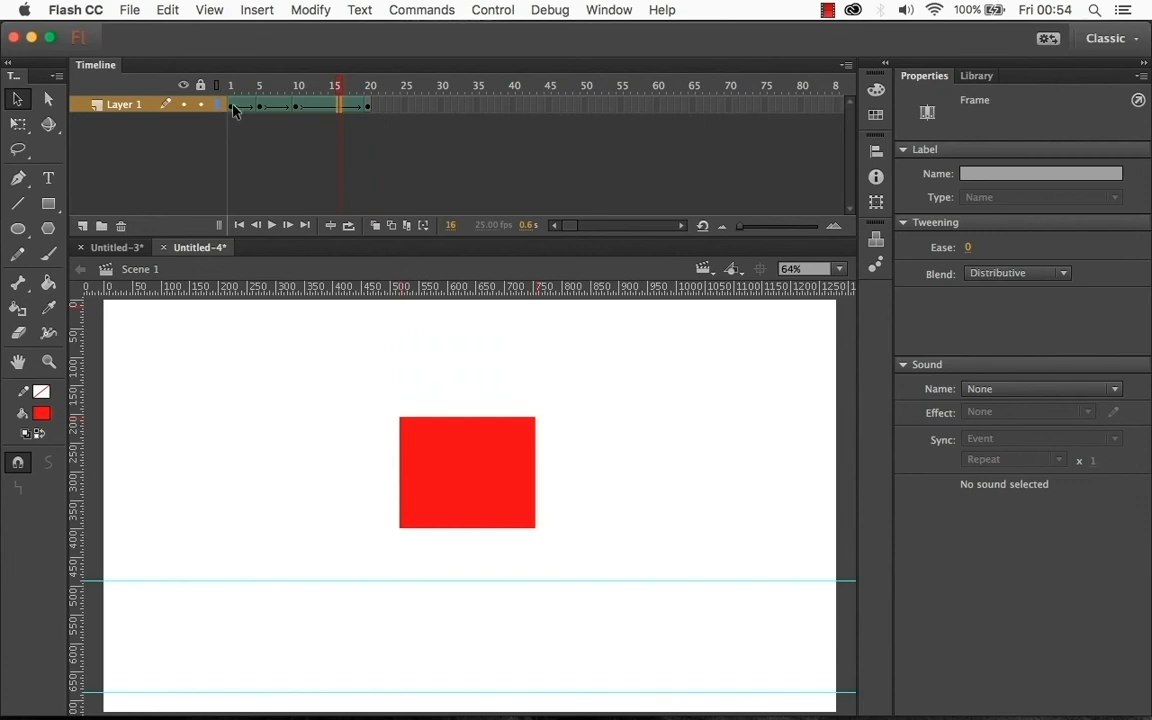
Copy frames 1 to 10 of Layer 1 and paste them at frame 30 to reuse the squash for the landing
{"action": "left_click_drag", "start_coordinate": [232, 109], "coordinate": [297, 110]}
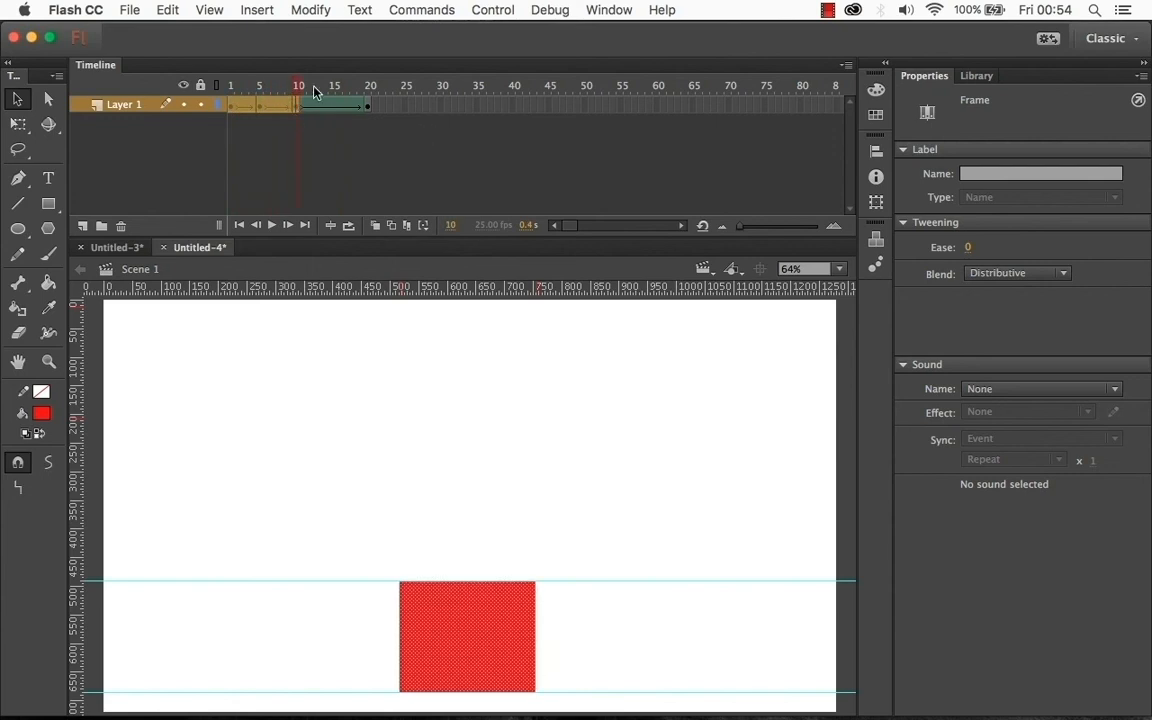
{"action": "right_click", "coordinate": [258, 112]}
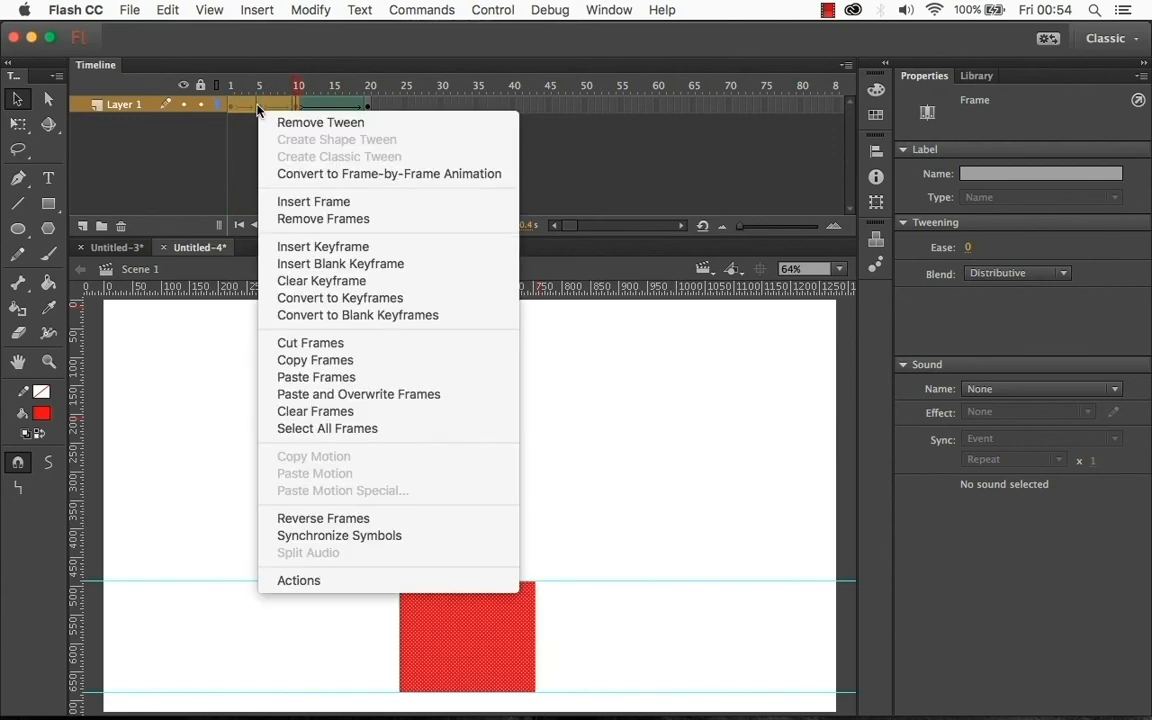
{"action": "left_click", "coordinate": [322, 363]}
{"action": "key", "text": "Return"}
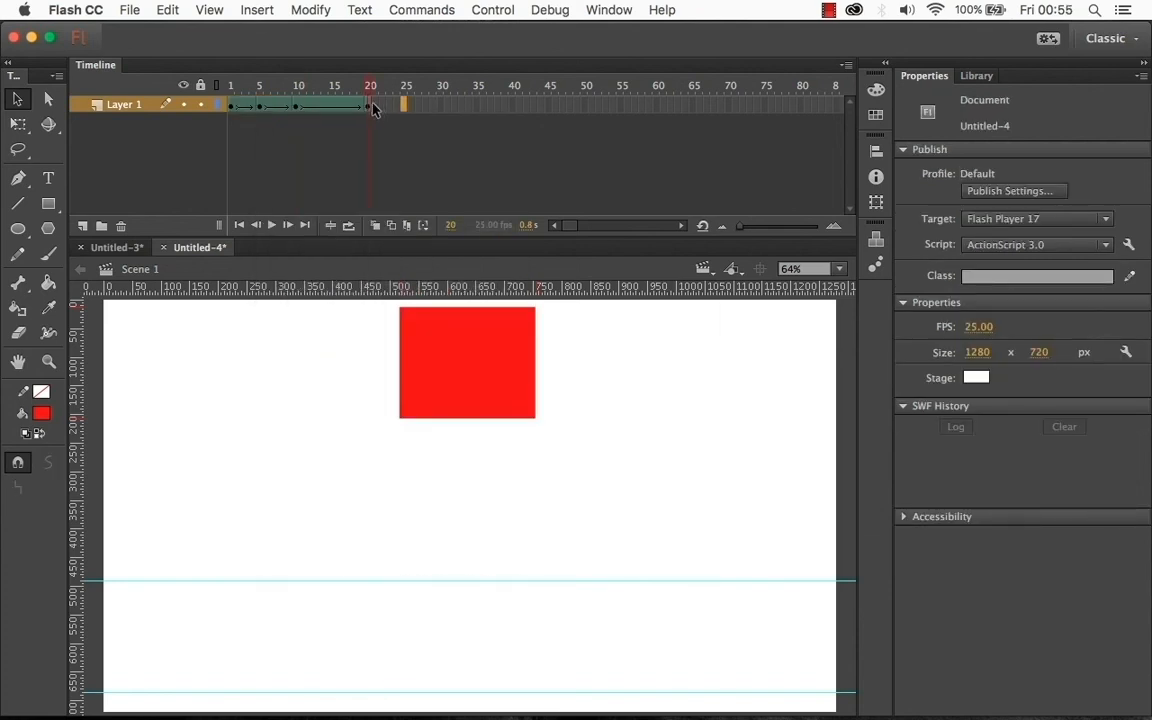
{"action": "left_click", "coordinate": [445, 107]}
{"action": "right_click", "coordinate": [441, 107]}
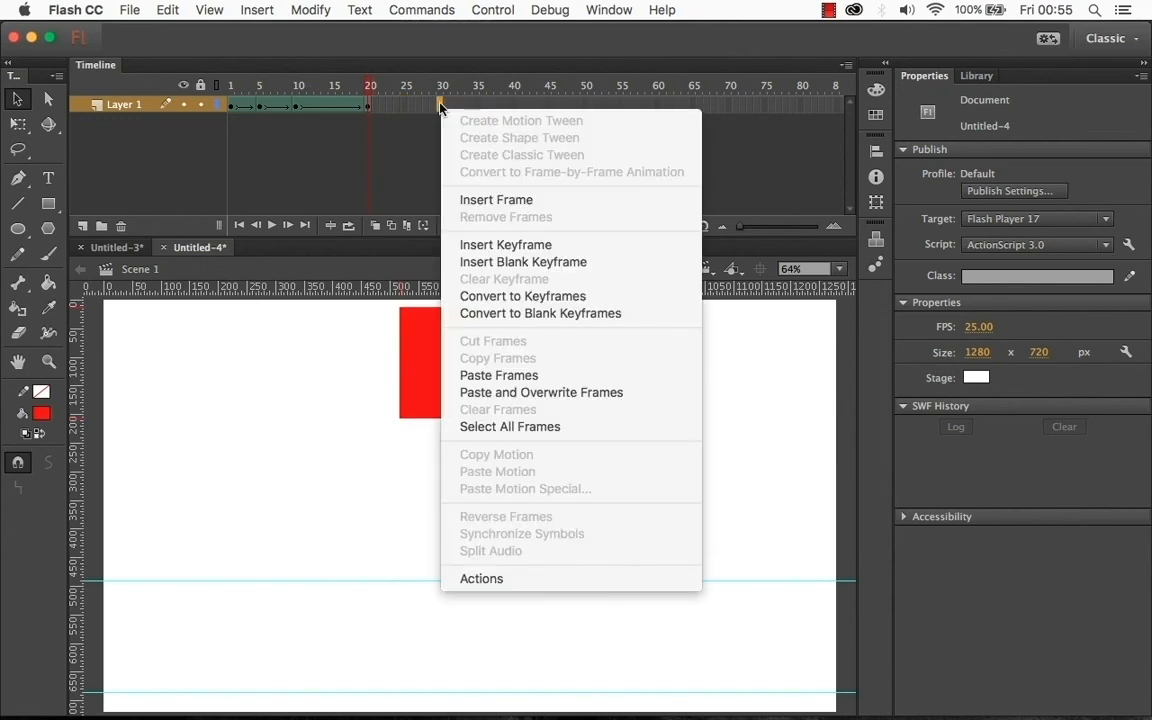
{"action": "left_click", "coordinate": [498, 376]}
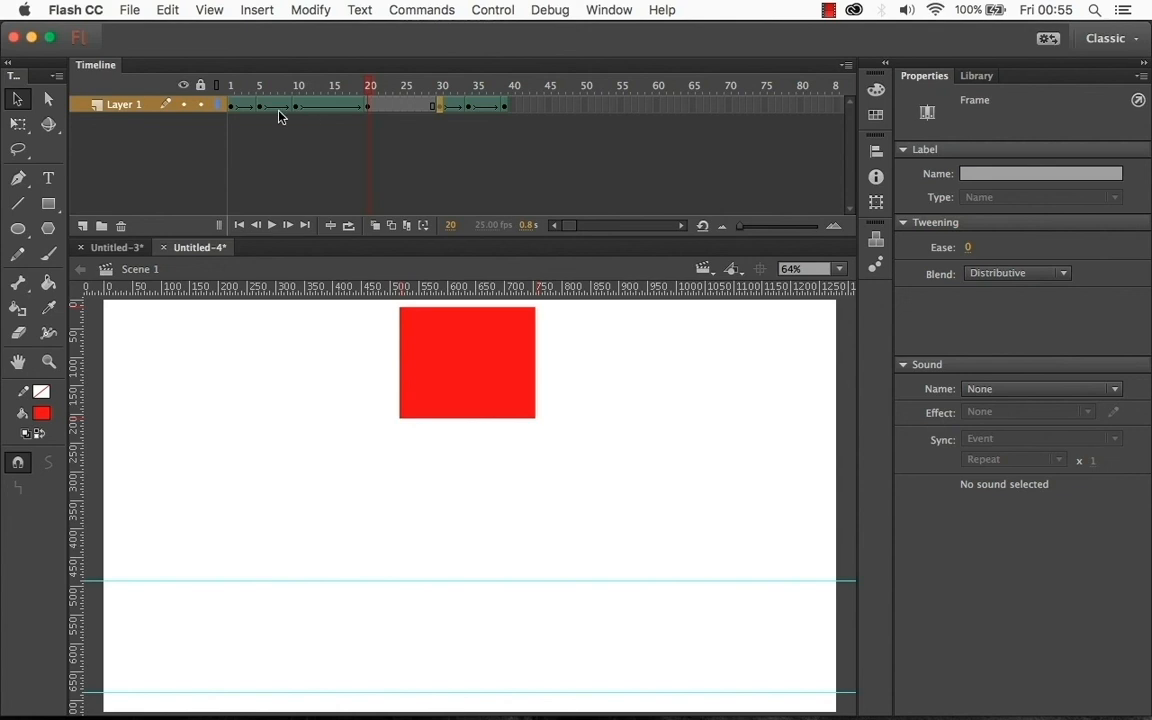
Check the pasted frames from frame 30 and create a shape tween between frames 20 and 30 for the fall
{"action": "left_click", "coordinate": [441, 106]}
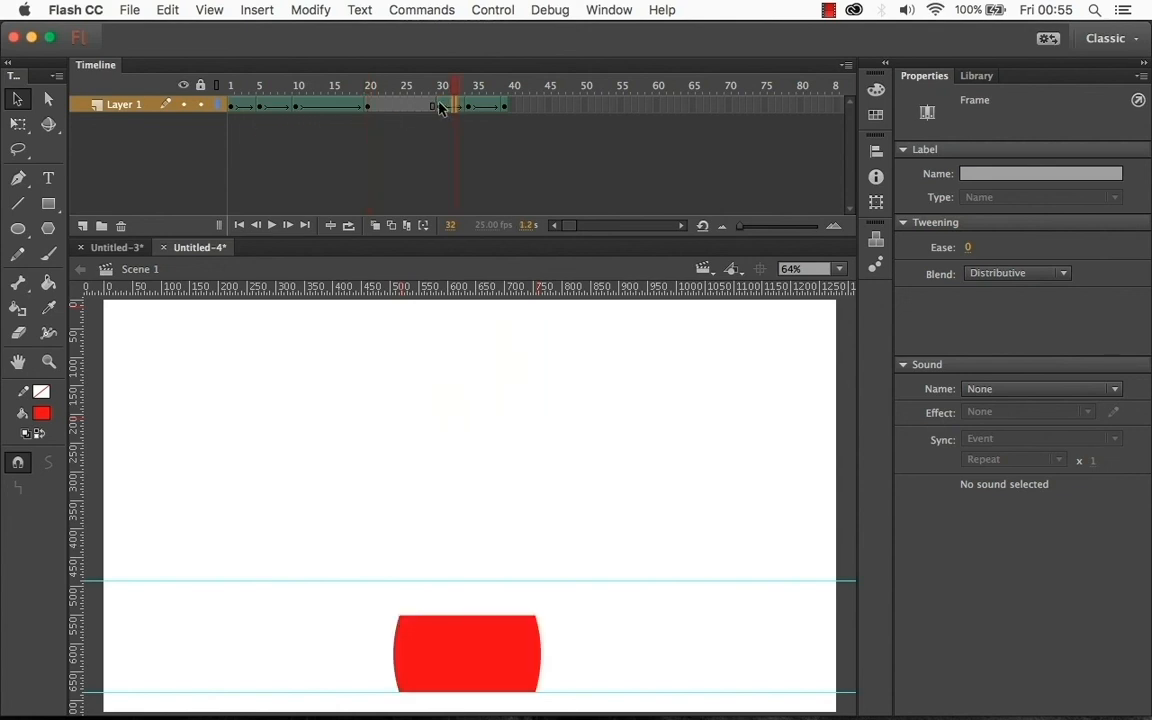
{"action": "left_click", "coordinate": [441, 106]}
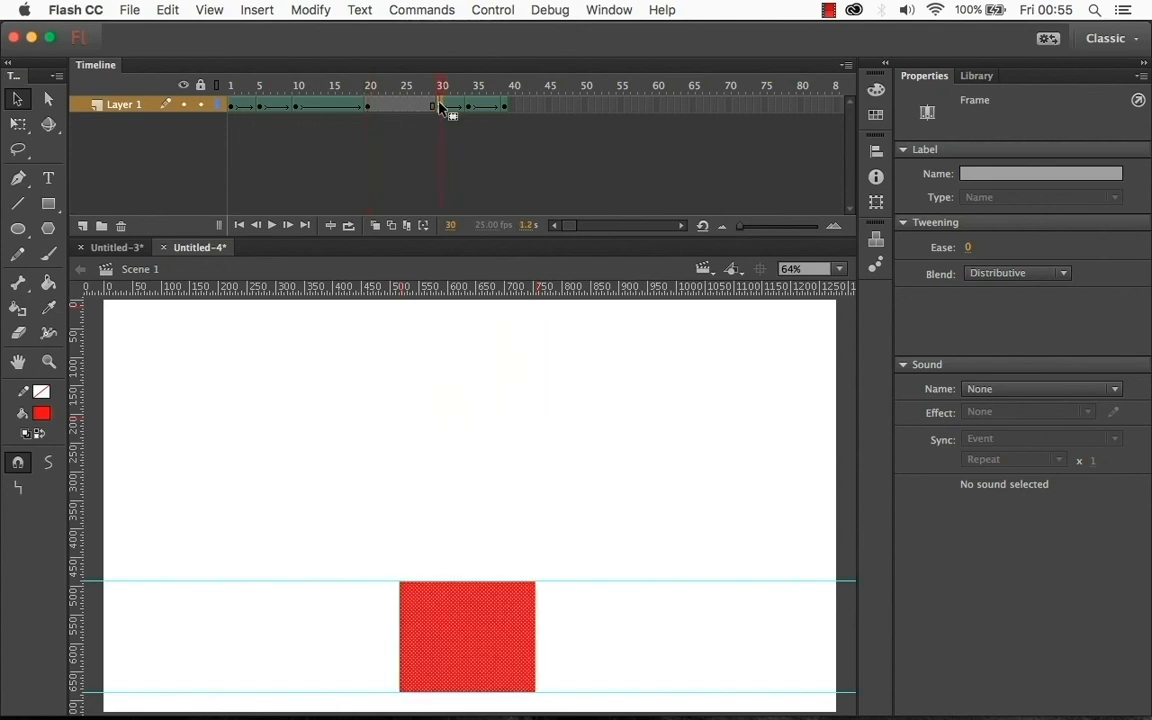
{"action": "left_click", "coordinate": [405, 106]}
{"action": "left_click", "coordinate": [384, 106]}
{"action": "left_click", "coordinate": [405, 106]}
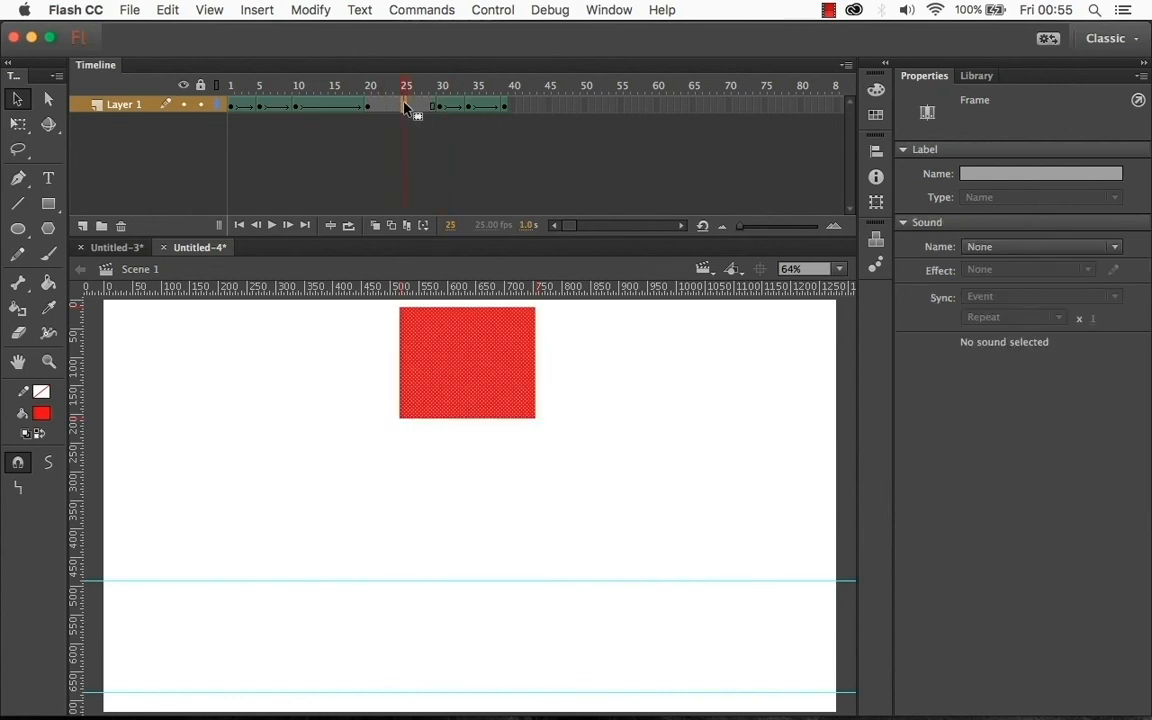
{"action": "right_click", "coordinate": [405, 107]}
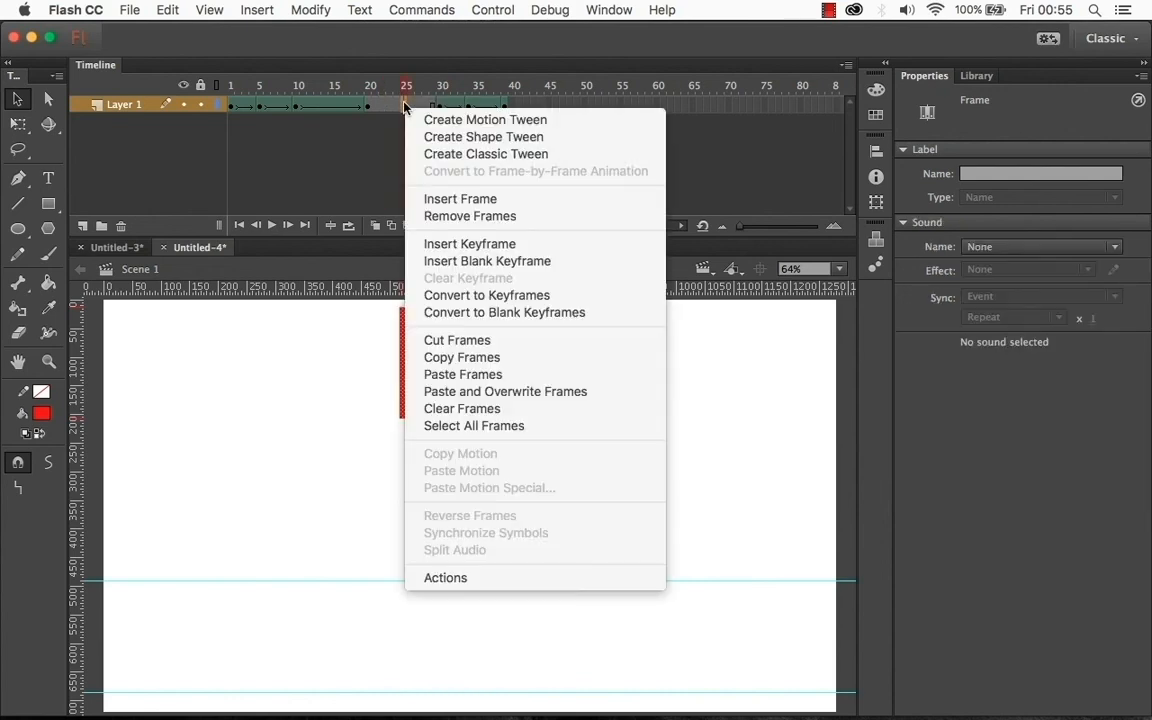
{"action": "left_click", "coordinate": [455, 137]}
{"action": "left_click", "coordinate": [522, 113]}
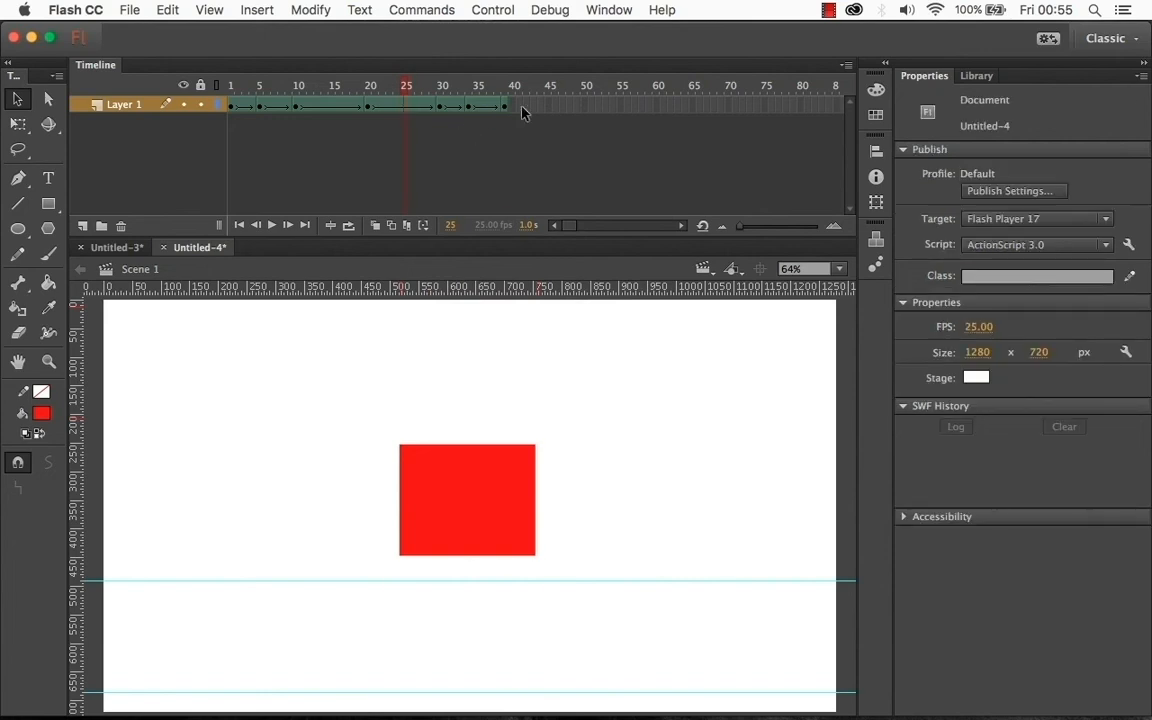
Play the whole animation from frame 1, test it as a movie, and close the preview window
{"action": "left_click", "coordinate": [233, 105]}
{"action": "key", "text": "Return"}
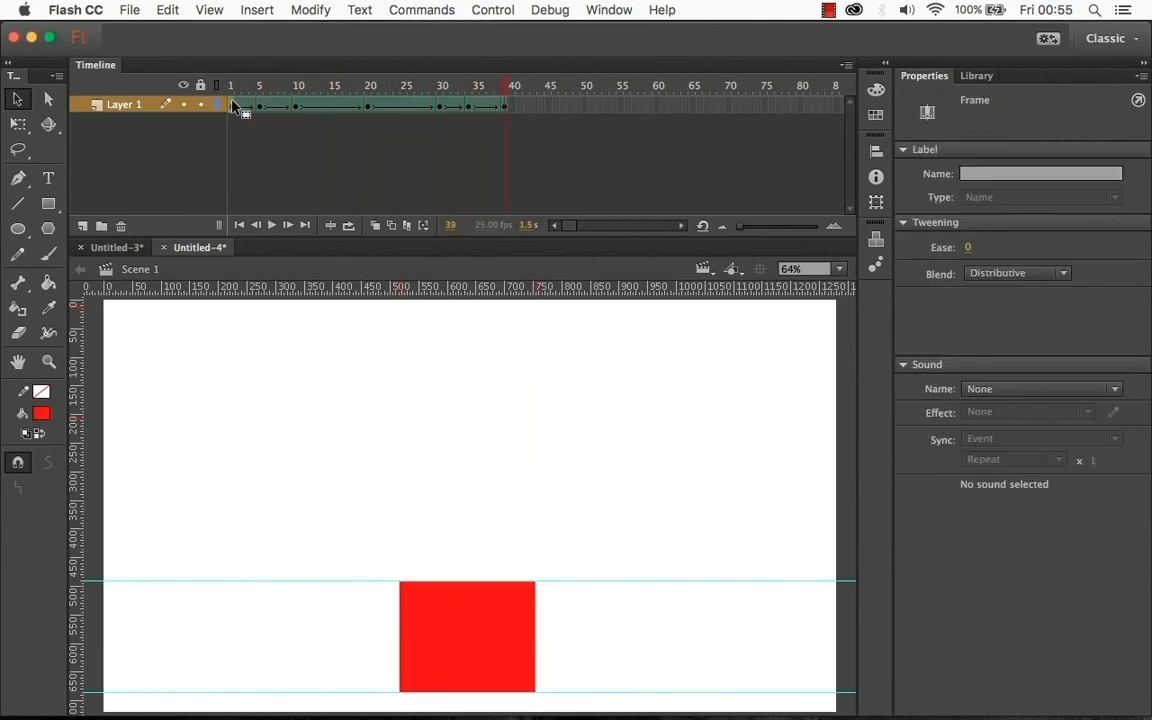
{"action": "key", "text": "Return"}
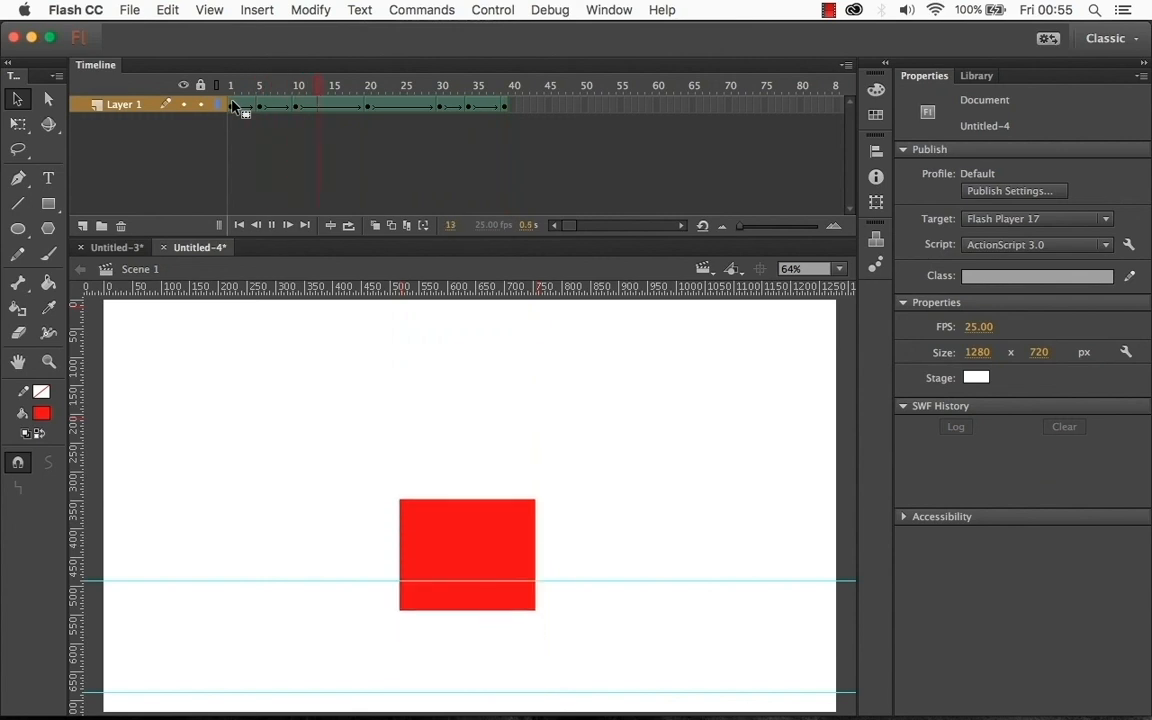
{"action": "key", "text": "super+Return"}
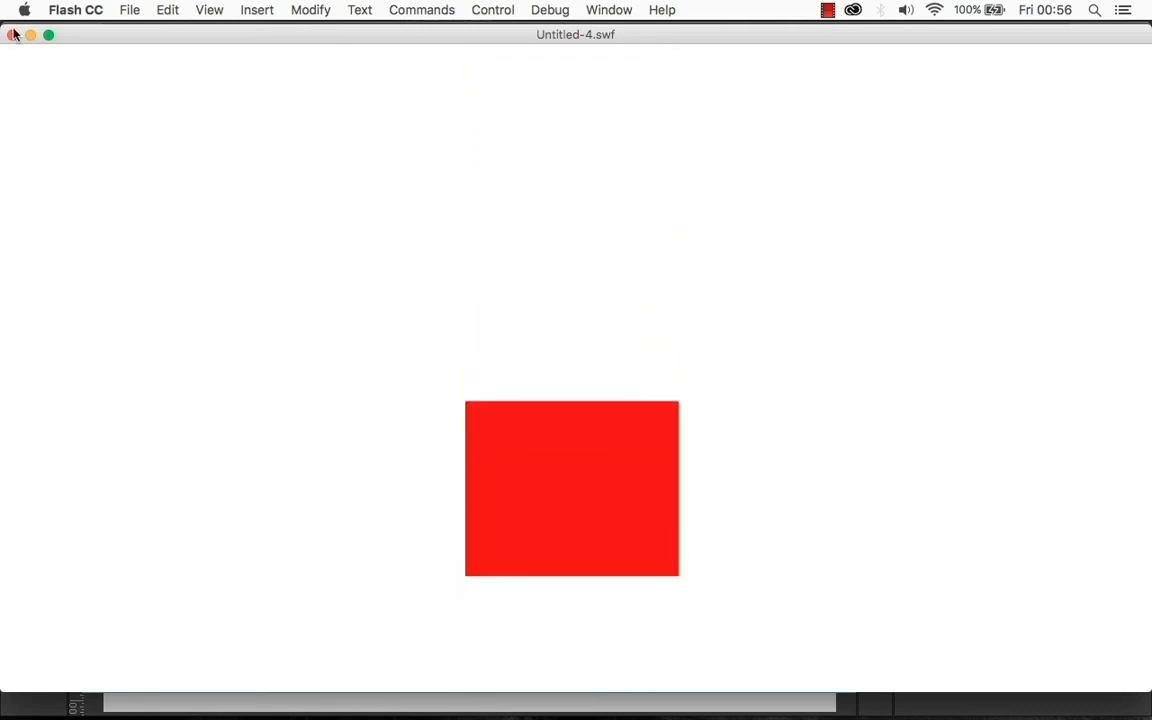
{"action": "left_click", "coordinate": [13, 35]}
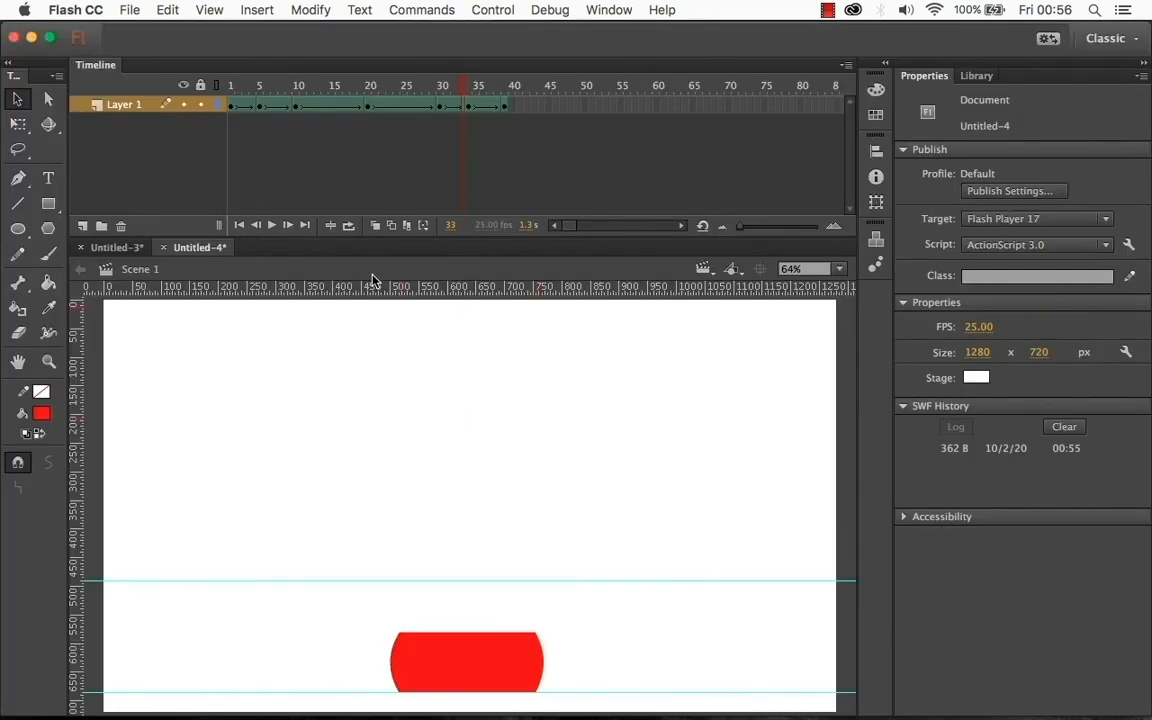